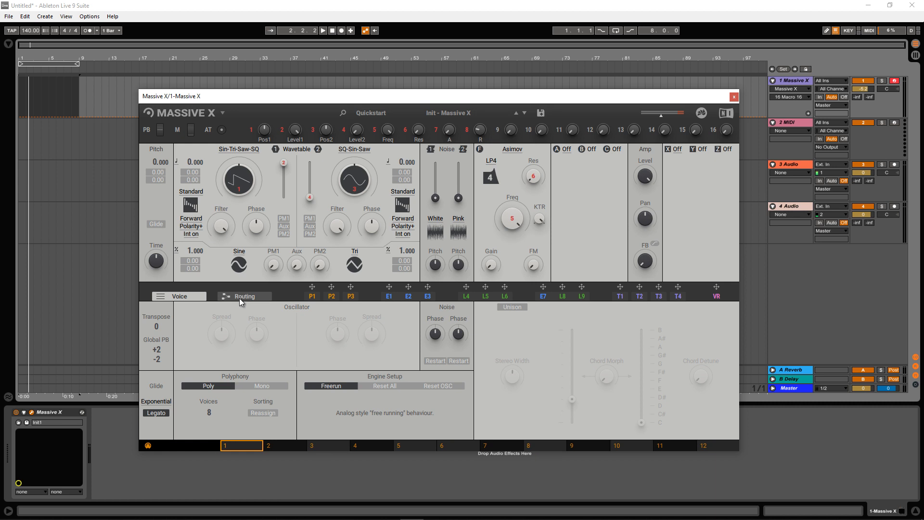
# Show the settings of the E1 to E3 envelope modulators
pyautogui.click(388, 296)
pyautogui.moveTo(378, 101); pyautogui.dragTo(384, 102)
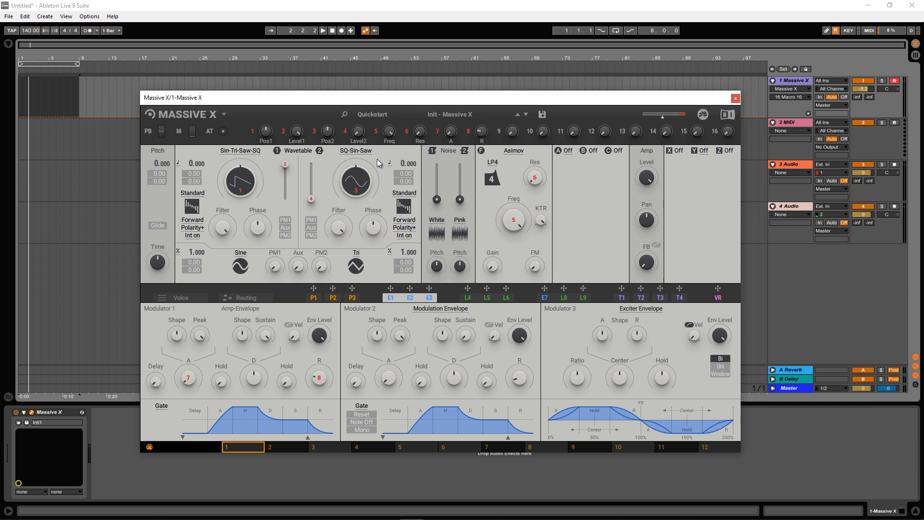
# Browse wavetable 1's Harmonics and Basics categories, keep Sin-Tri-Saw-SQ, and adjust its wavetable position
pyautogui.click(237, 152)
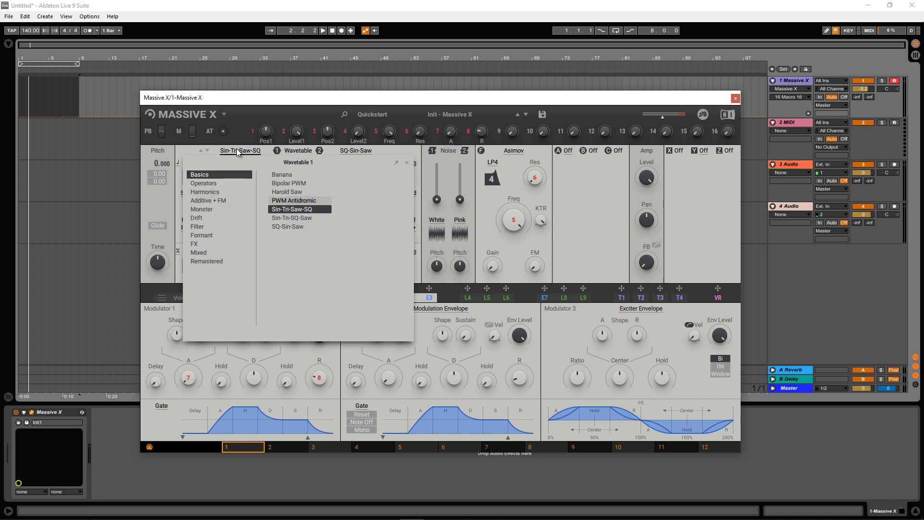
pyautogui.click(211, 193)
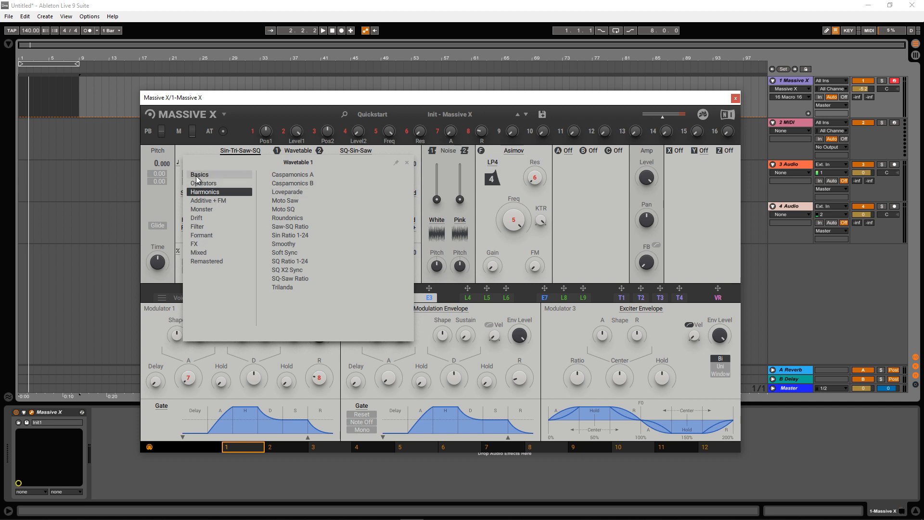
pyautogui.click(197, 175)
pyautogui.click(294, 209)
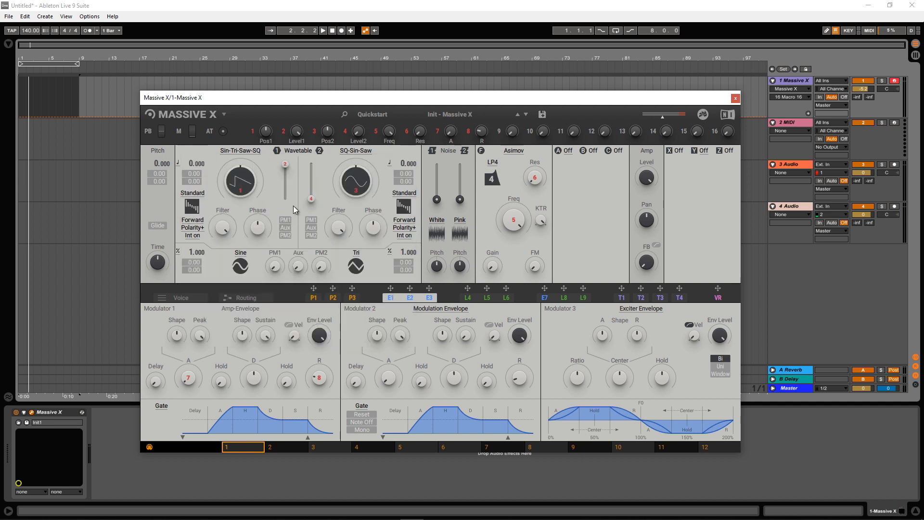
pyautogui.moveTo(238, 182); pyautogui.dragTo(237, 164)
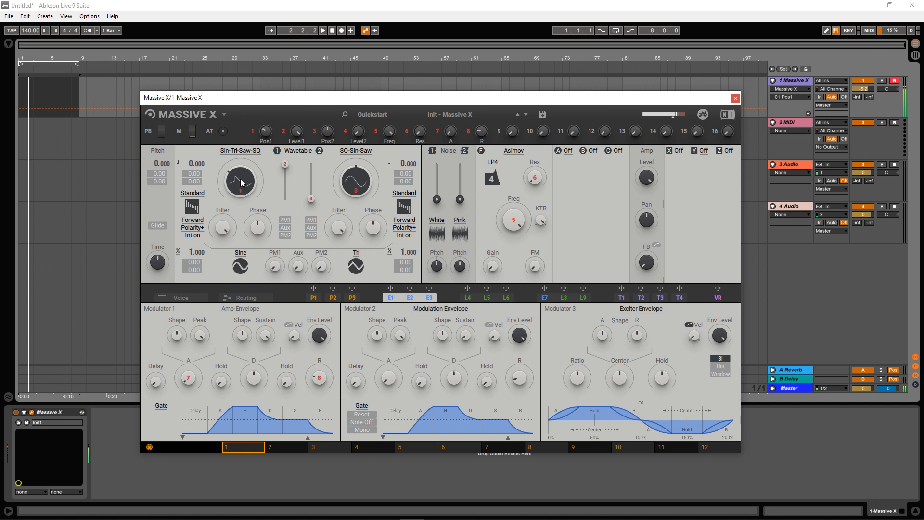
pyautogui.moveTo(240, 175)
pyautogui.mouseDown()
pyautogui.moveTo(242, 225)
pyautogui.moveTo(242, 163)
pyautogui.mouseUp()
# Try the Banana wavetable on oscillator 1, and return to Sin-Tri-Saw-SQ
pyautogui.click(242, 150)
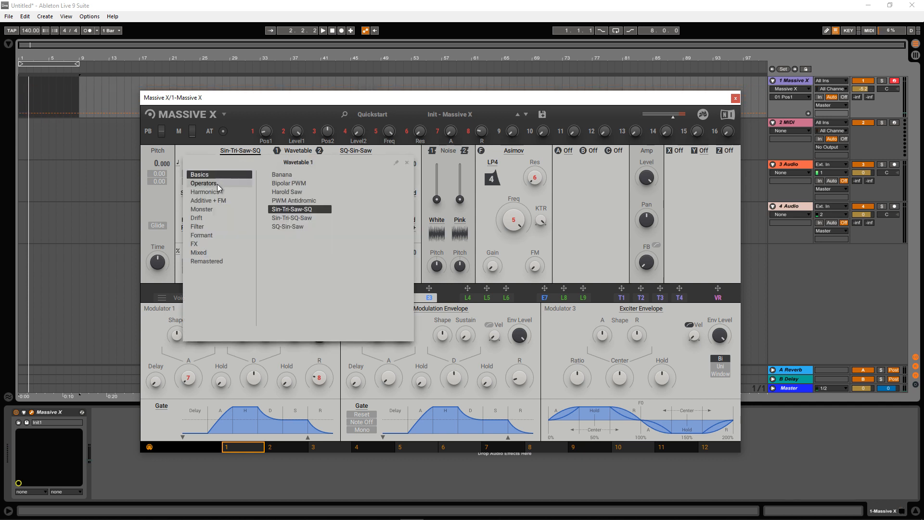
pyautogui.click(283, 174)
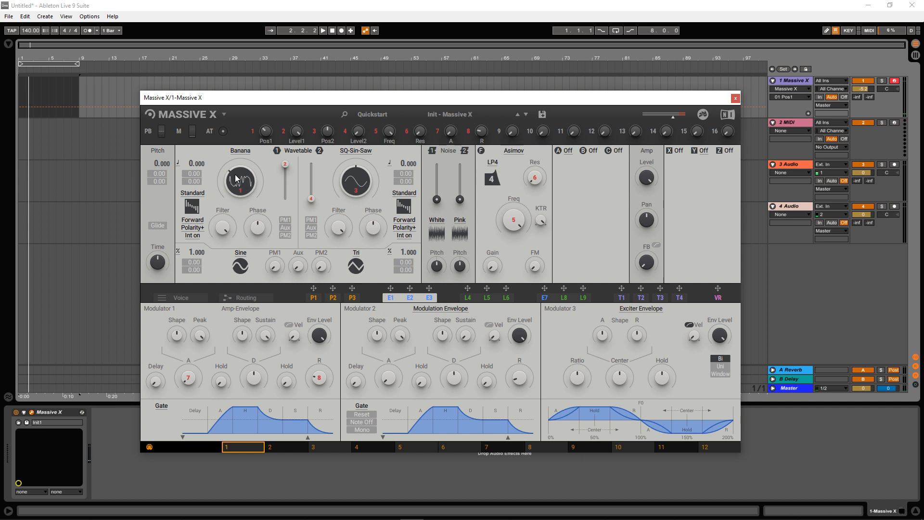
pyautogui.click(242, 152)
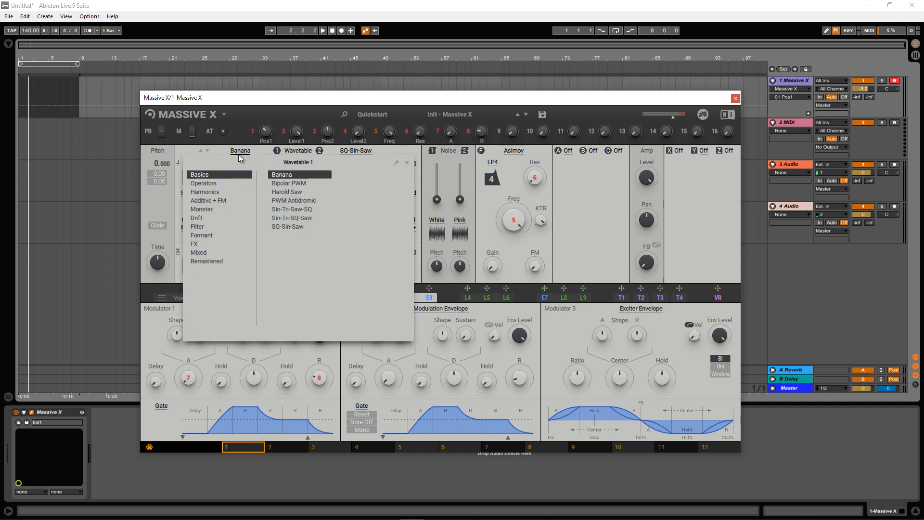
pyautogui.click(296, 211)
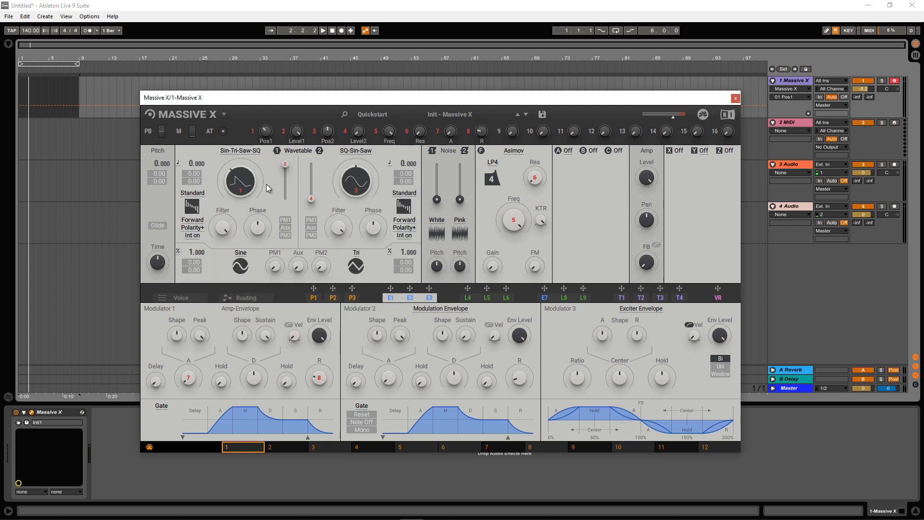
# Keep wavetable 1 in Standard mode and try out its Filter and Phase controls
pyautogui.click(203, 195)
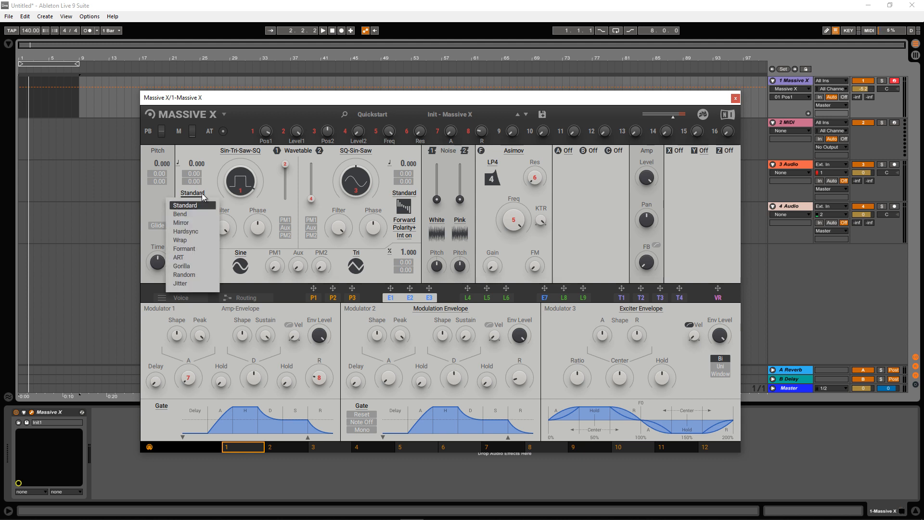
pyautogui.click(189, 206)
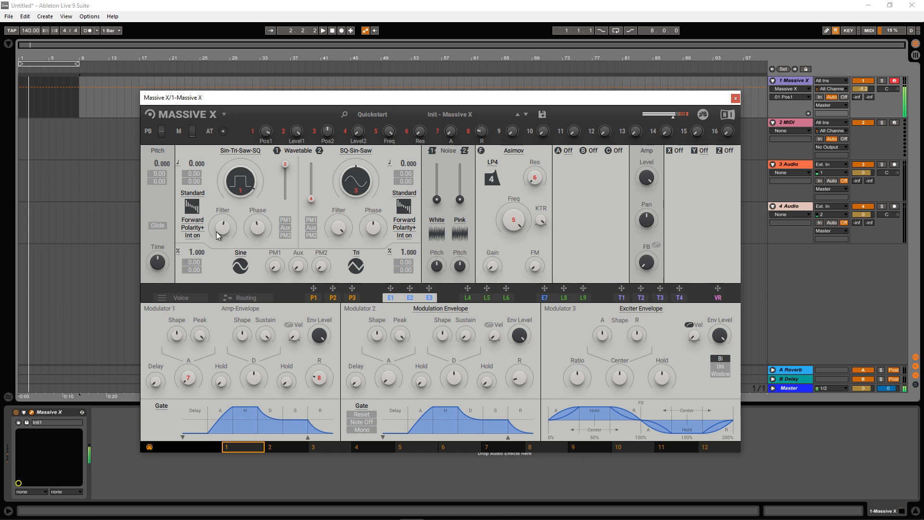
pyautogui.moveTo(220, 236)
pyautogui.mouseDown()
pyautogui.moveTo(222, 229)
pyautogui.moveTo(222, 238)
pyautogui.mouseUp()
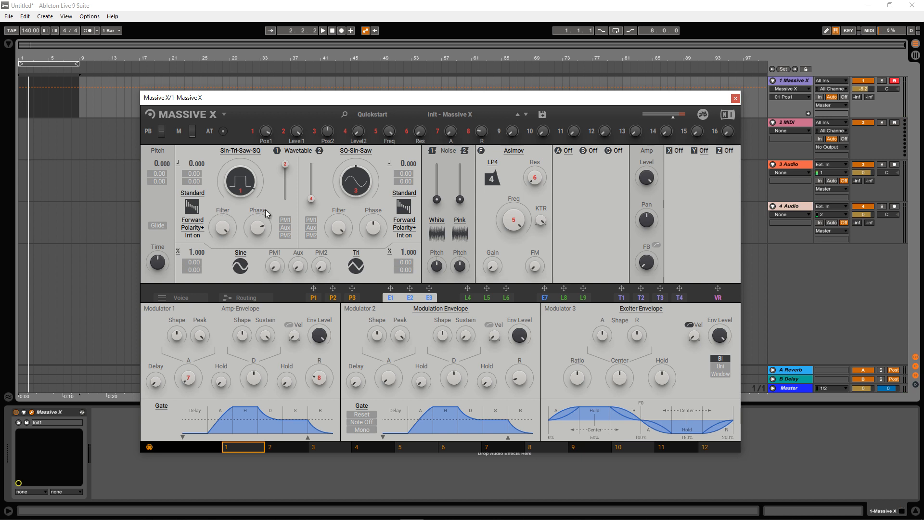
# Switch wavetable 1 to Mirror mode and adjust its Bend and Ratio
pyautogui.click(196, 194)
pyautogui.click(189, 222)
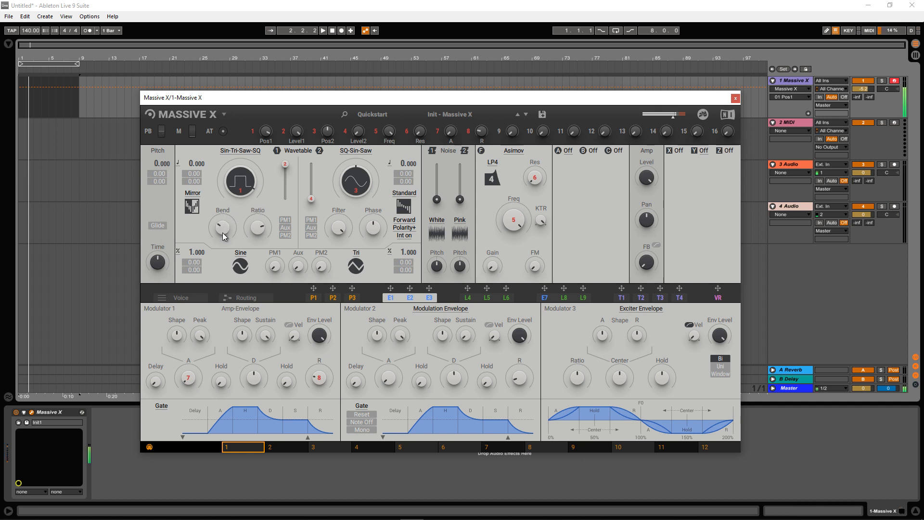
pyautogui.moveTo(224, 235); pyautogui.dragTo(259, 232)
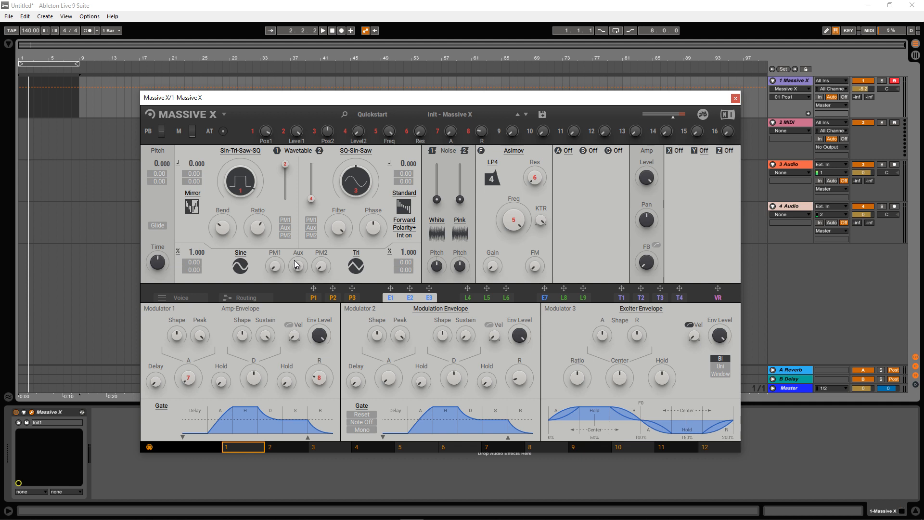
# Try phase modulation on wavetable 1 by enabling PM1, raising its amount, and setting the Sine modulator's ratio to 10.000
pyautogui.click(285, 220)
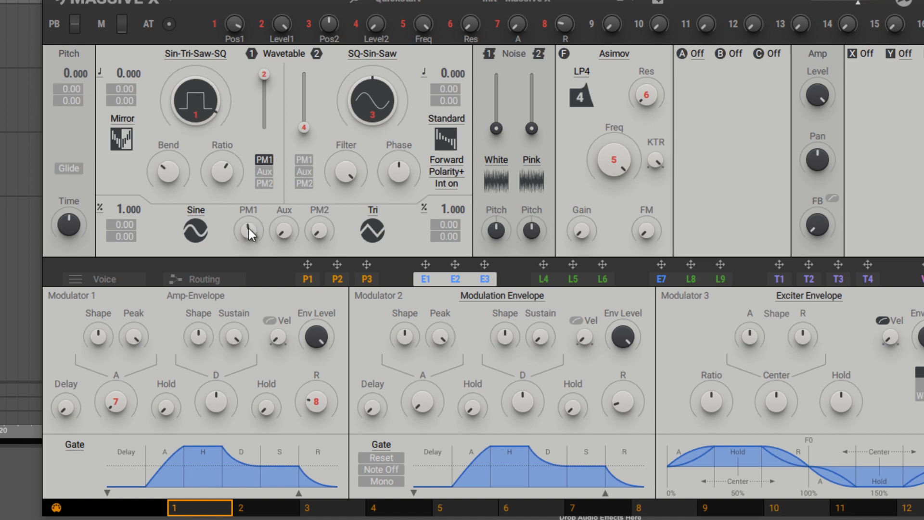
pyautogui.click(263, 172)
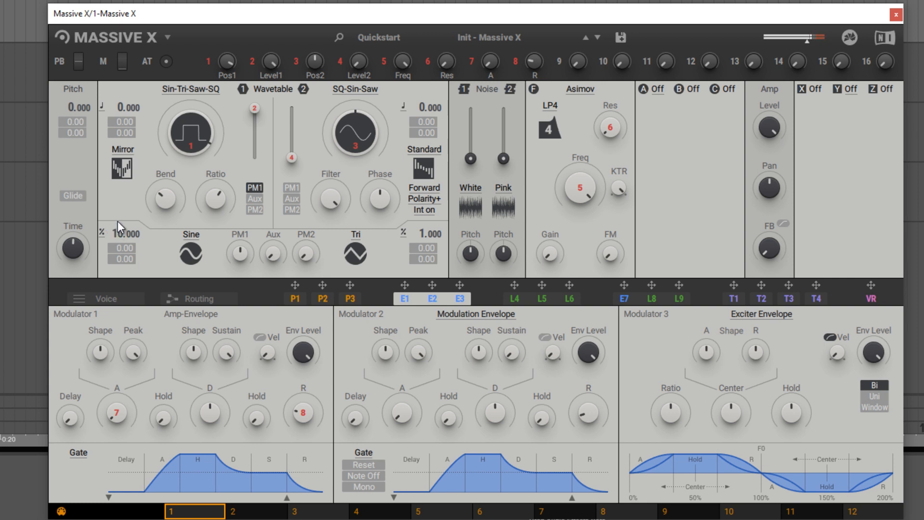
pyautogui.moveTo(117, 220); pyautogui.dragTo(117, 233)
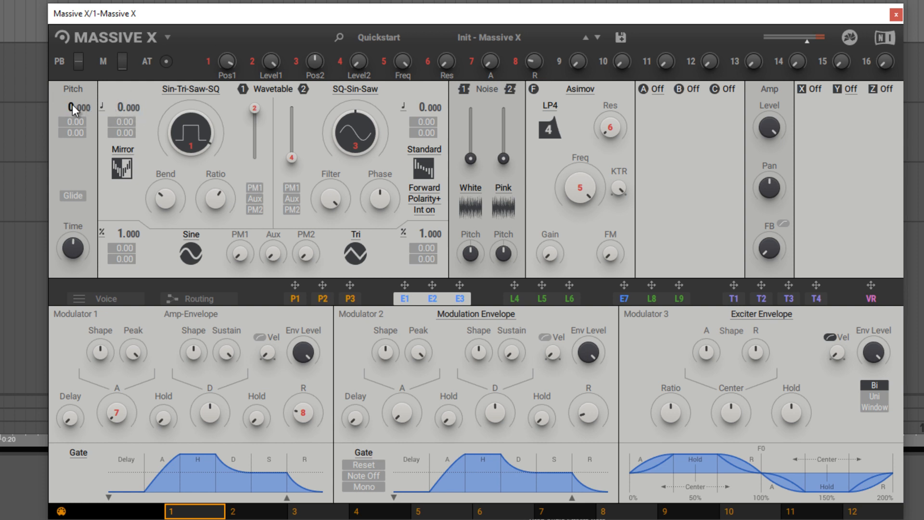
# Set wavetable 1's pitch to -12.000 and try out Glide
pyautogui.moveTo(70, 103); pyautogui.dragTo(68, 112)
pyautogui.click(192, 235)
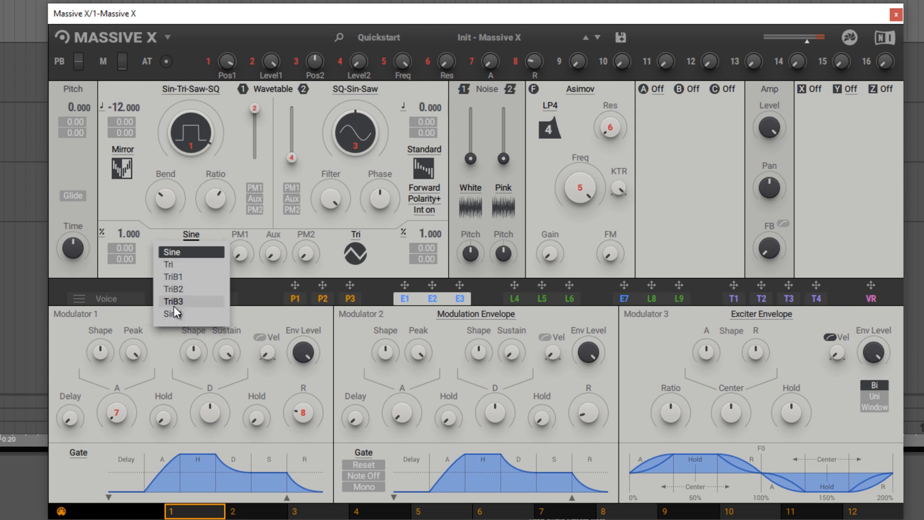
pyautogui.click(187, 224)
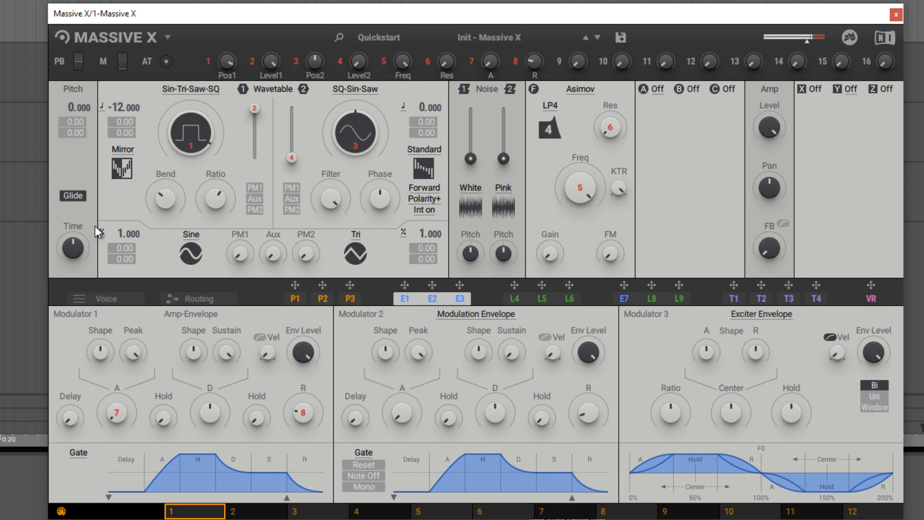
pyautogui.moveTo(70, 247); pyautogui.dragTo(74, 240)
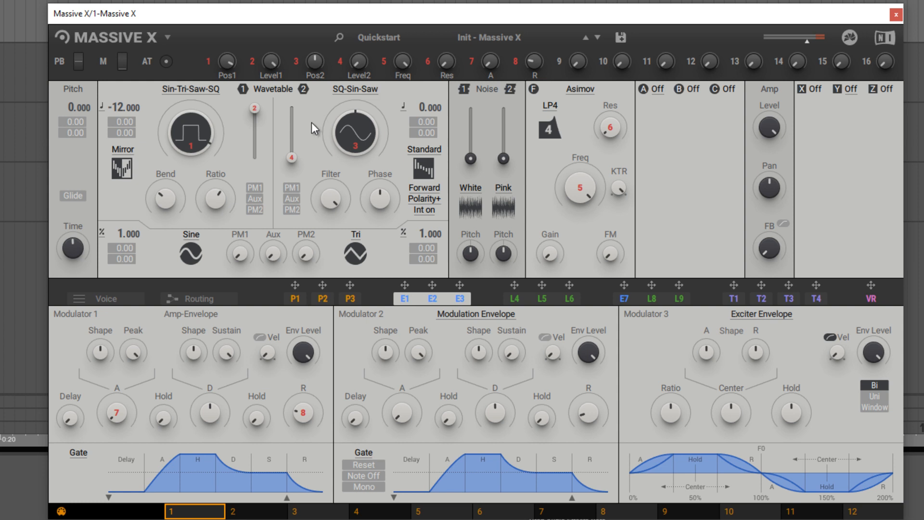
# Raise wavetable 2's level and load the Harold Saw table from Basics with an adjusted wavetable position
pyautogui.moveTo(290, 155); pyautogui.dragTo(291, 131)
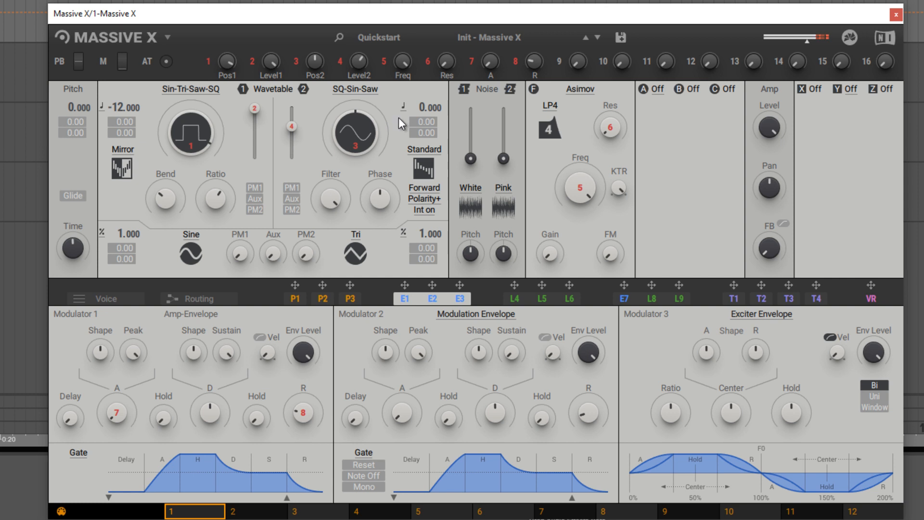
pyautogui.moveTo(360, 137); pyautogui.dragTo(362, 118)
pyautogui.click(355, 88)
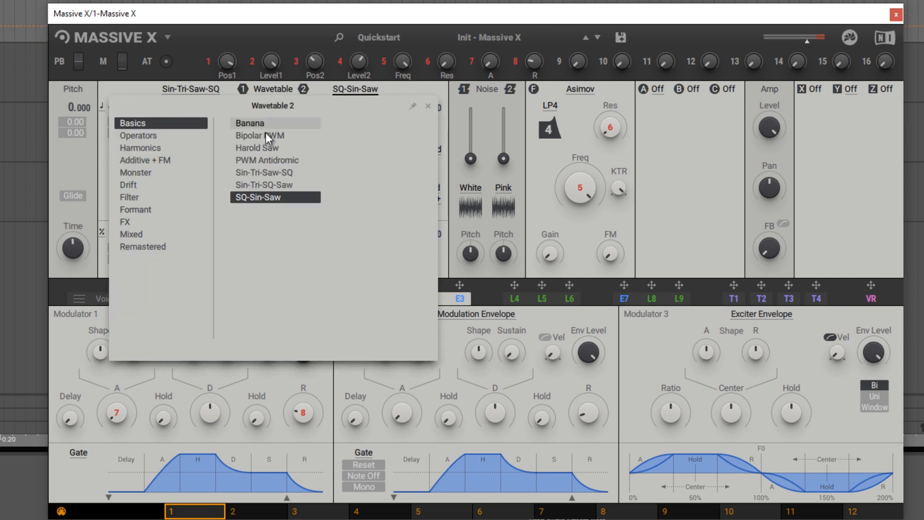
pyautogui.click(249, 150)
pyautogui.moveTo(365, 128); pyautogui.dragTo(365, 137)
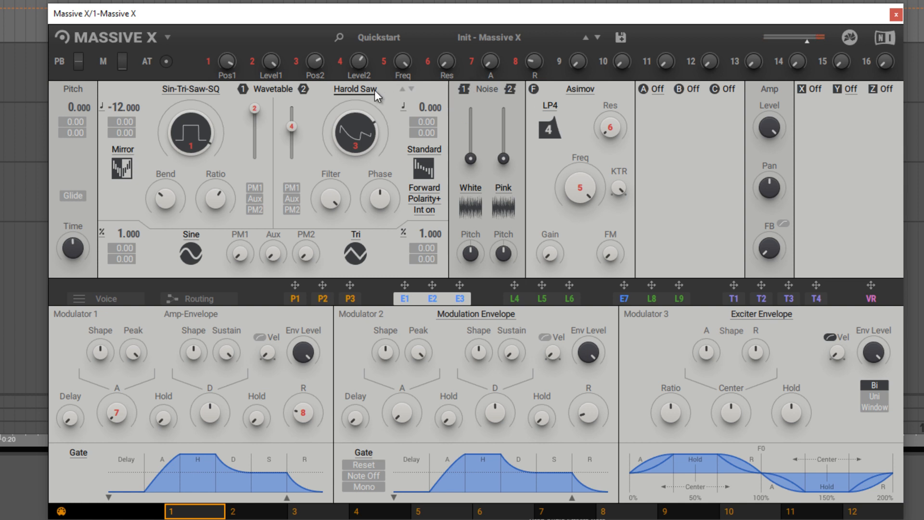
# Switch off both wavetable oscillators and load the Static noise Cobham into Noise 1 with its level raised
pyautogui.click(302, 89)
pyautogui.click(243, 89)
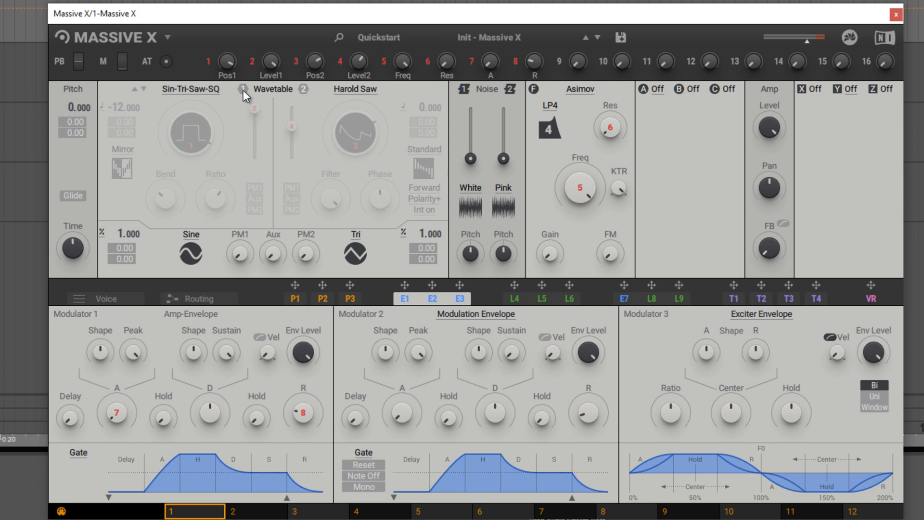
pyautogui.moveTo(471, 158); pyautogui.dragTo(480, 141)
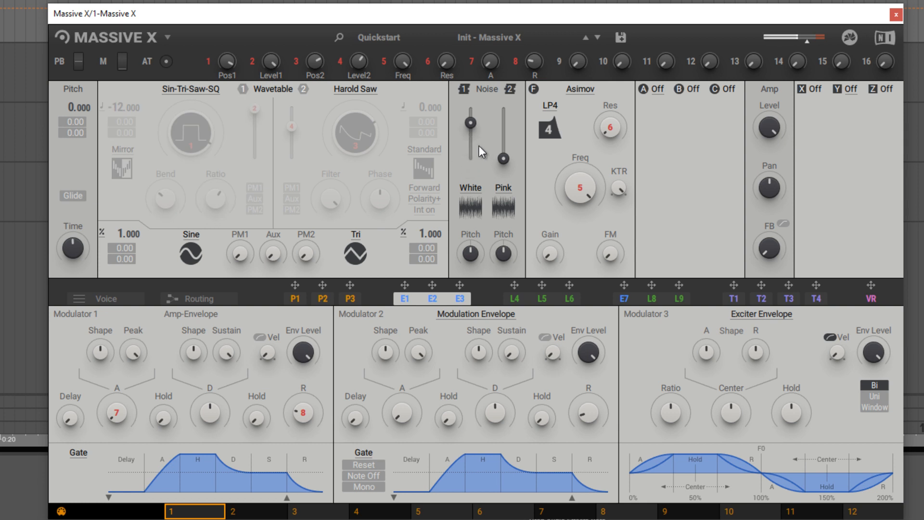
pyautogui.click(469, 189)
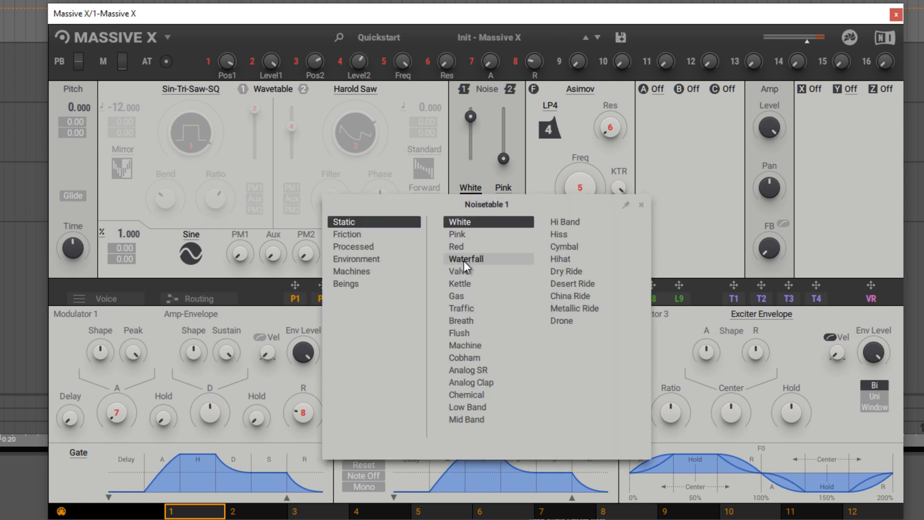
pyautogui.click(465, 358)
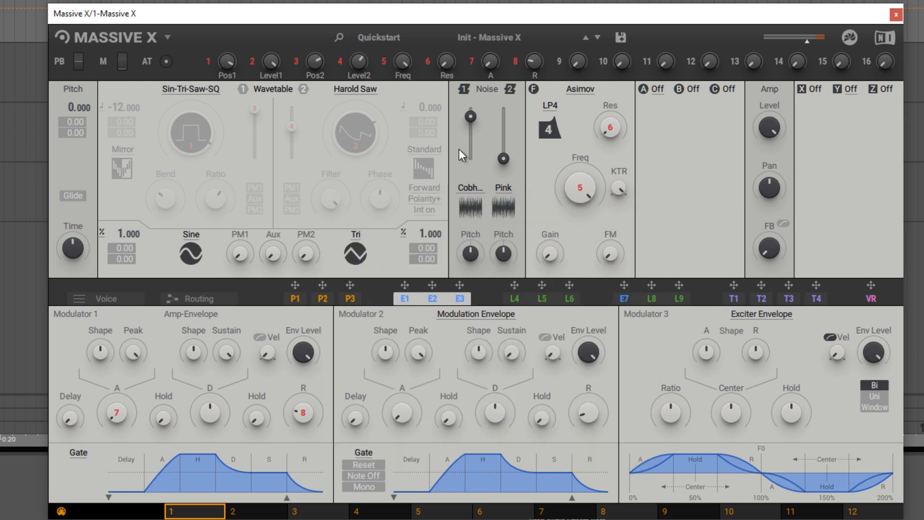
pyautogui.click(470, 189)
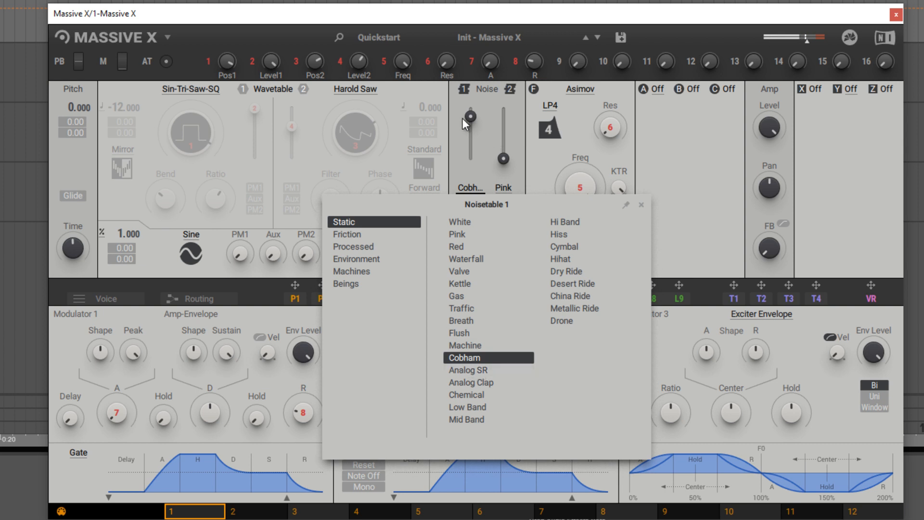
pyautogui.click(476, 109)
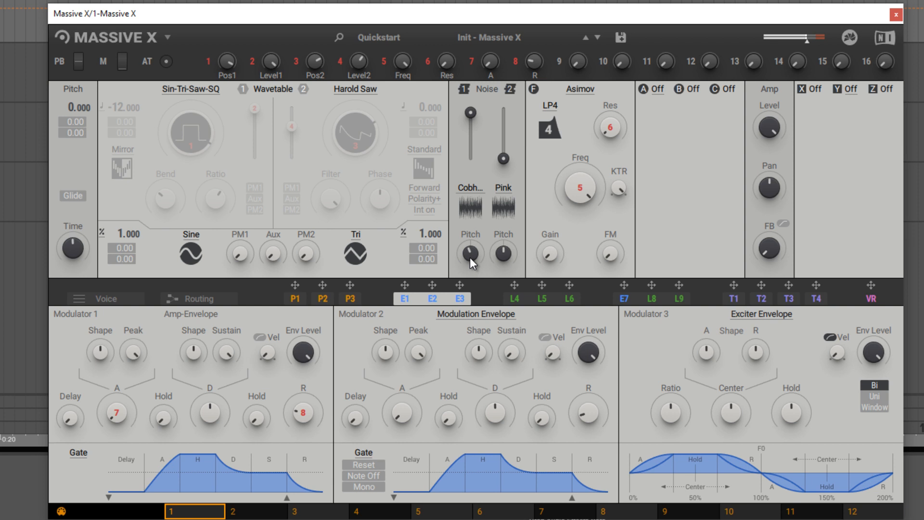
# Load a Reverb into effect slot Z, adjust its Send and Mix, and bypass it
pyautogui.click(886, 88)
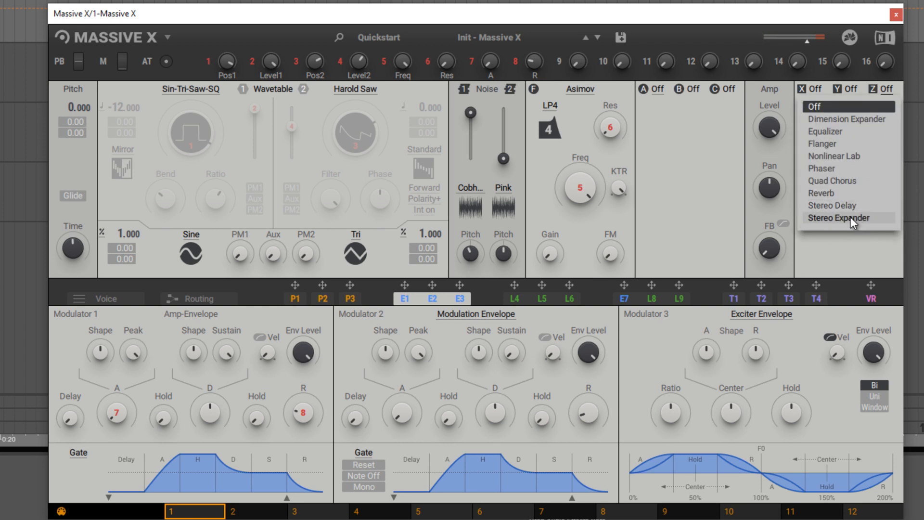
pyautogui.click(821, 193)
pyautogui.moveTo(825, 149); pyautogui.dragTo(825, 161)
pyautogui.moveTo(873, 140); pyautogui.dragTo(875, 123)
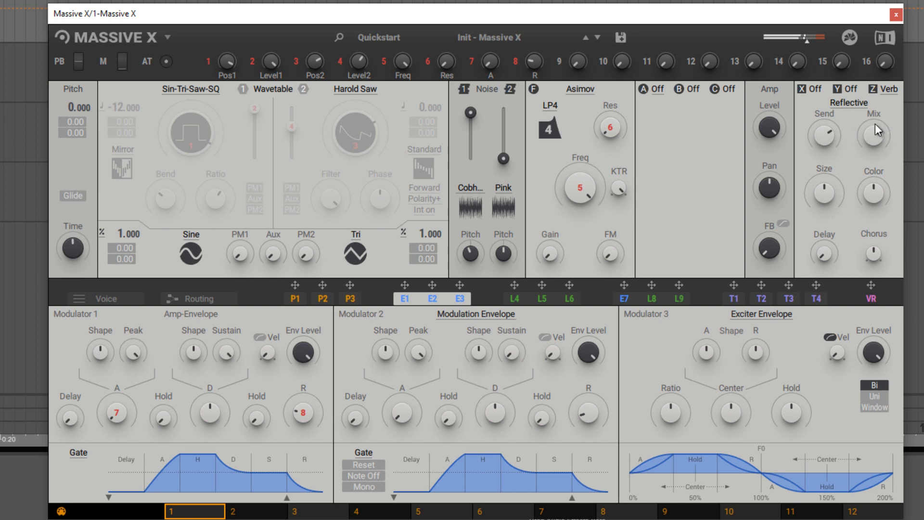
pyautogui.click(874, 88)
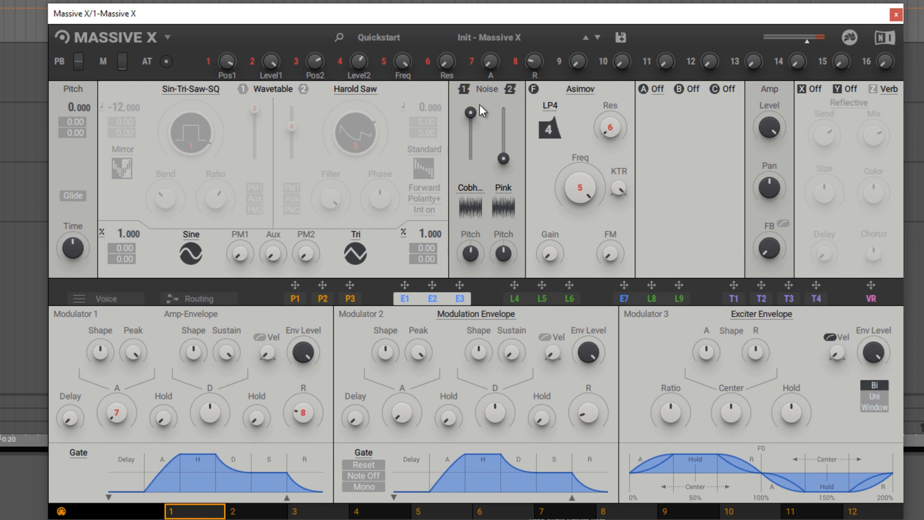
# Switch both wavetable oscillators back on and reset Noise 1's level
pyautogui.click(303, 89)
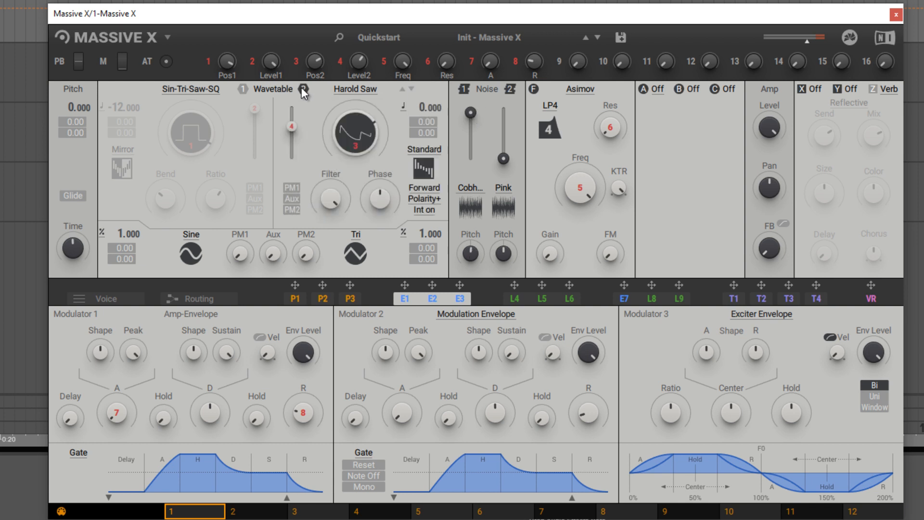
pyautogui.click(241, 89)
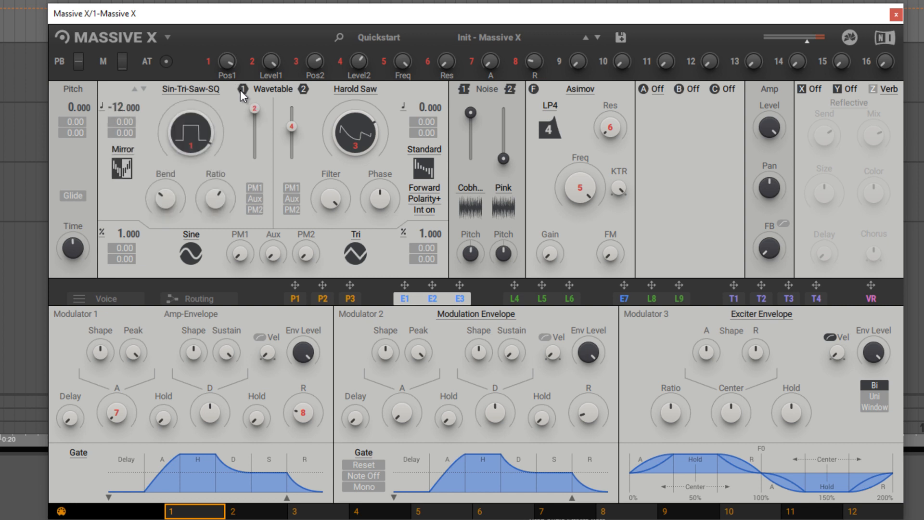
pyautogui.doubleClick(473, 117)
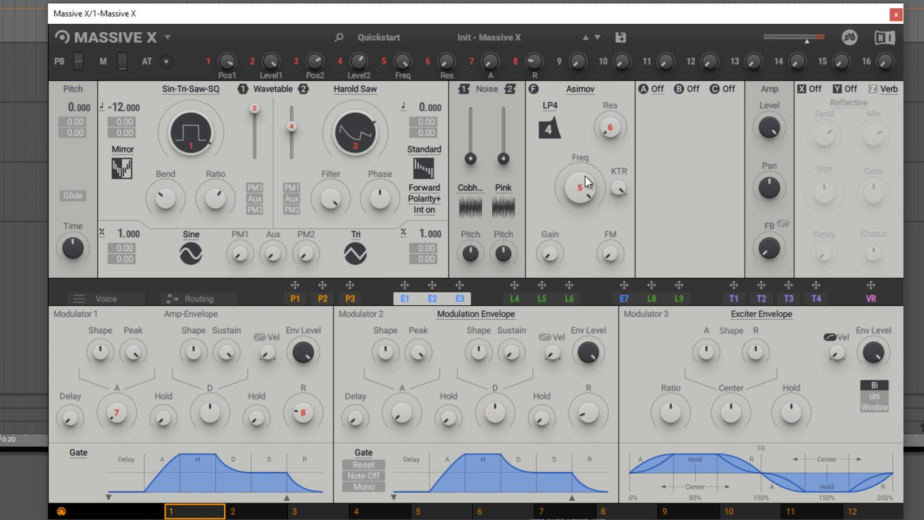
# Sweep the Asimov filter's frequency, switch it to LP2 for another sweep, and try a further filter mode
pyautogui.moveTo(582, 198); pyautogui.dragTo(609, 151)
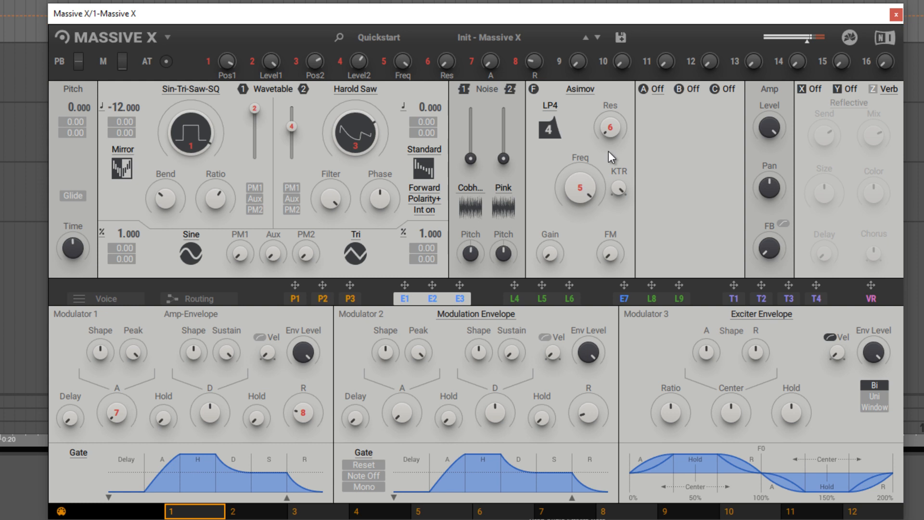
pyautogui.click(552, 106)
pyautogui.click(539, 137)
pyautogui.moveTo(585, 181); pyautogui.dragTo(568, 158)
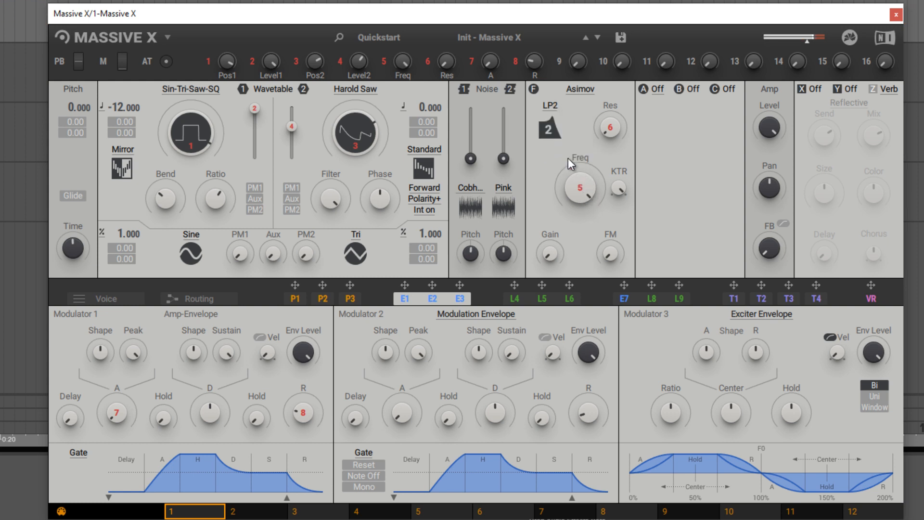
pyautogui.click(551, 104)
pyautogui.click(539, 178)
# Change the filter to Blue Monark and adjust its frequency, resonance and FM amount
pyautogui.click(582, 91)
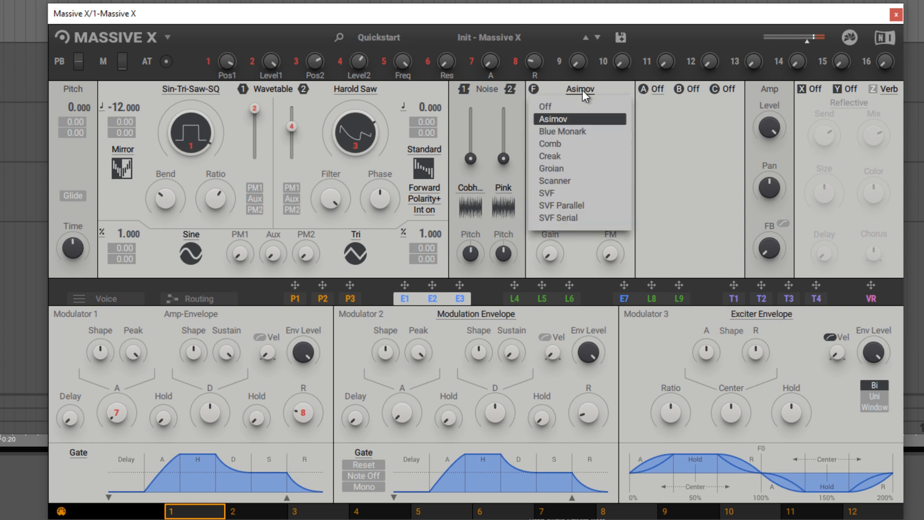
pyautogui.click(579, 132)
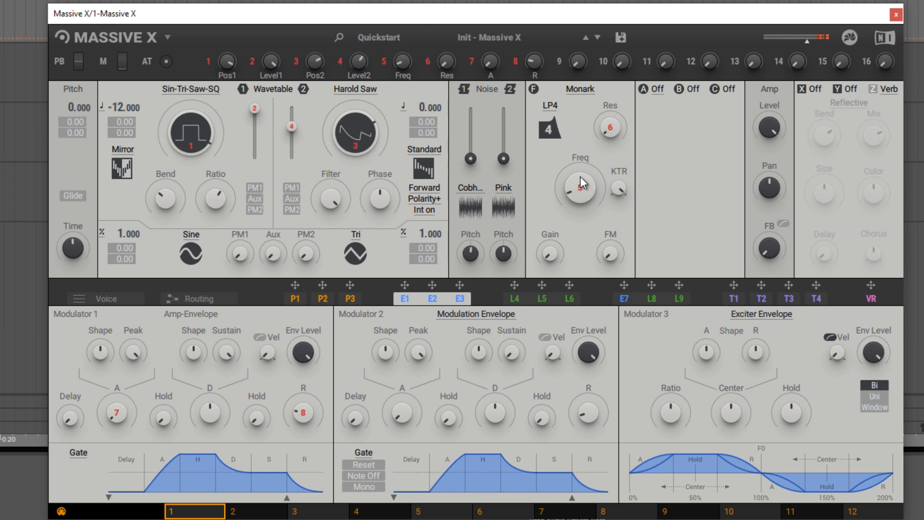
pyautogui.moveTo(612, 131); pyautogui.dragTo(613, 120)
pyautogui.moveTo(588, 169); pyautogui.dragTo(586, 203)
pyautogui.moveTo(613, 127); pyautogui.dragTo(605, 143)
pyautogui.moveTo(614, 245); pyautogui.dragTo(635, 224)
pyautogui.moveTo(589, 182)
pyautogui.mouseDown()
pyautogui.moveTo(582, 202)
pyautogui.moveTo(597, 178)
pyautogui.moveTo(585, 186)
pyautogui.mouseUp()
# Change the filter to Comb, adjust its feedback, LP Freq and AP Freq, and bypass the filter
pyautogui.click(579, 89)
pyautogui.click(564, 144)
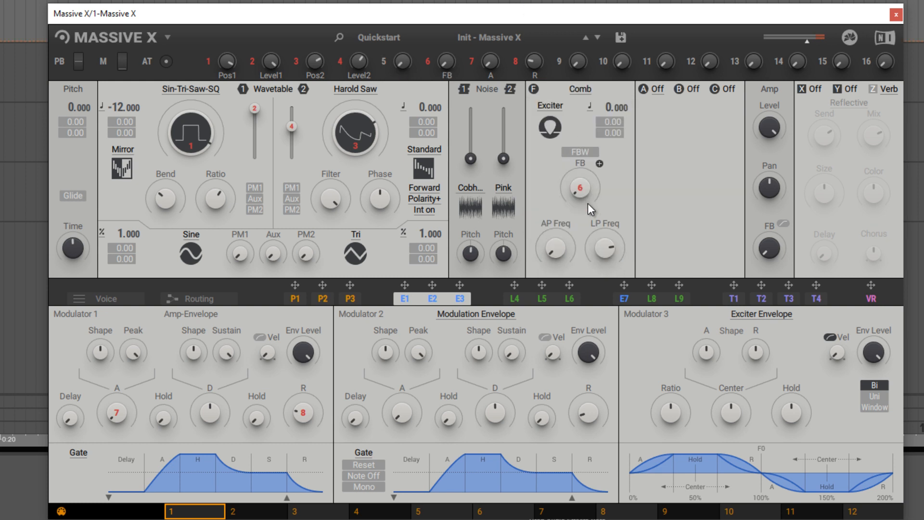
pyautogui.moveTo(581, 180); pyautogui.dragTo(580, 193)
pyautogui.moveTo(605, 247); pyautogui.dragTo(605, 259)
pyautogui.moveTo(565, 229); pyautogui.dragTo(559, 239)
pyautogui.click(533, 90)
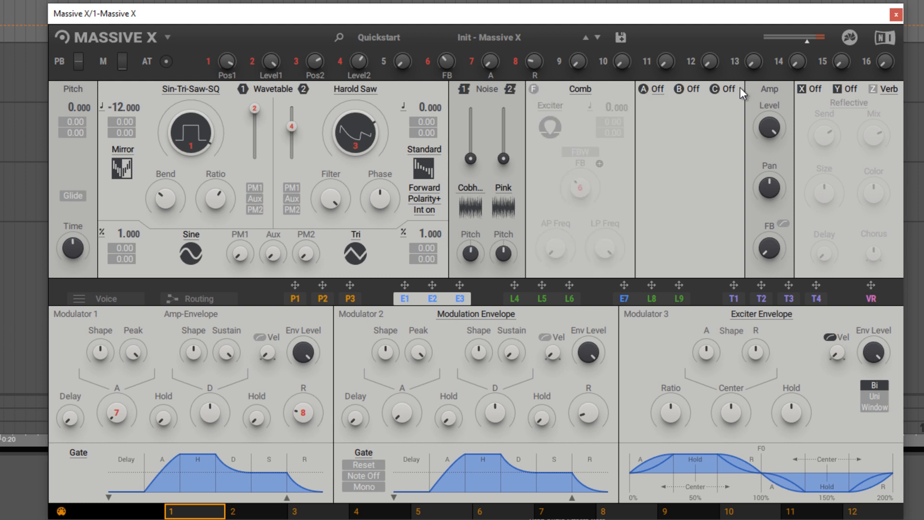
# Load a Bit Crusher into insert slot A and adjust its Crush and Mix
pyautogui.click(660, 88)
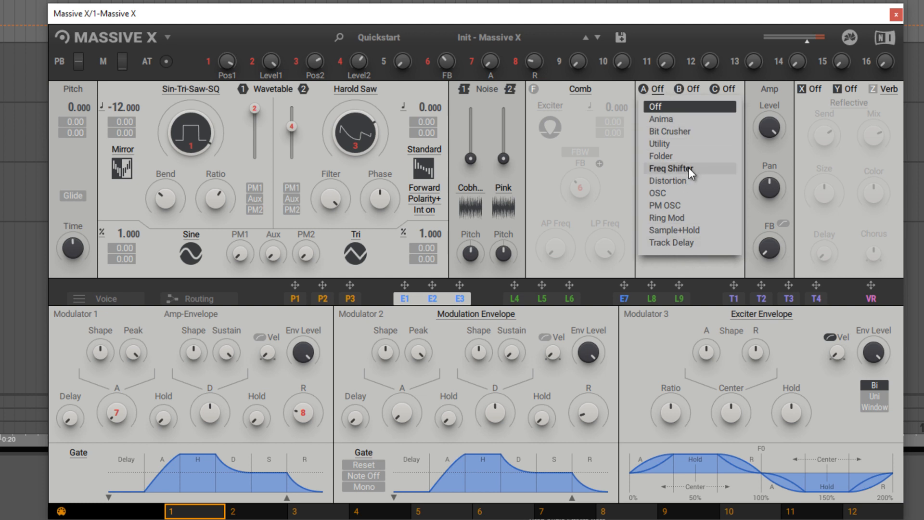
pyautogui.click(675, 131)
pyautogui.moveTo(708, 161); pyautogui.dragTo(662, 146)
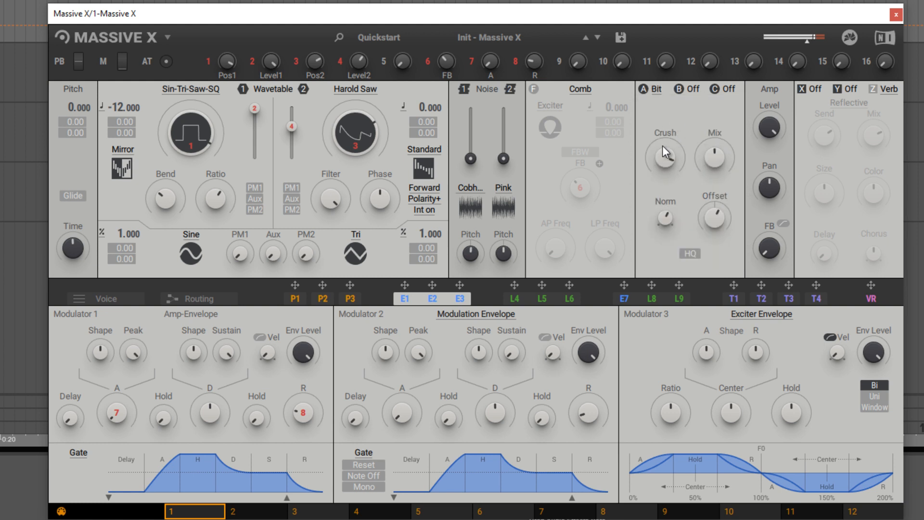
pyautogui.moveTo(724, 172); pyautogui.dragTo(735, 133)
# Replace the effect in insert slot A with Utility, set its first filter to HP1 and adjust Freq1
pyautogui.click(656, 89)
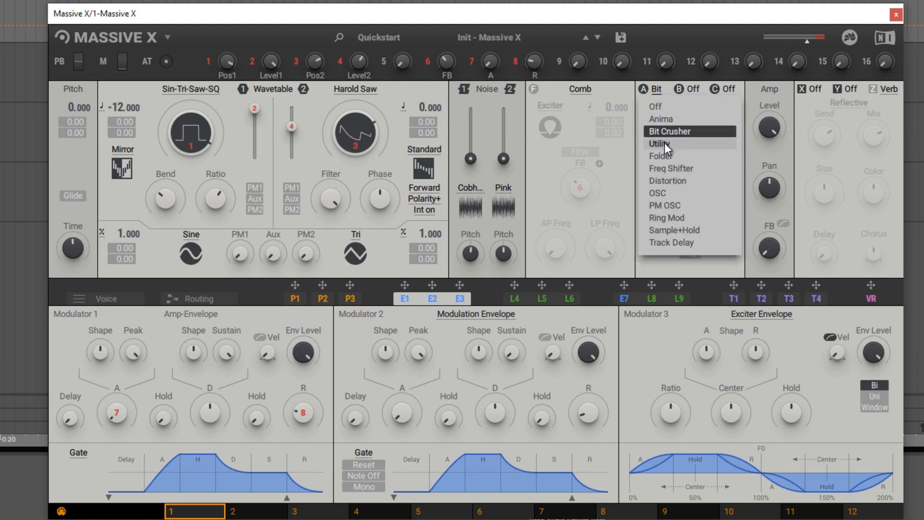
pyautogui.click(665, 143)
pyautogui.click(664, 110)
pyautogui.click(653, 142)
pyautogui.moveTo(671, 155); pyautogui.dragTo(677, 144)
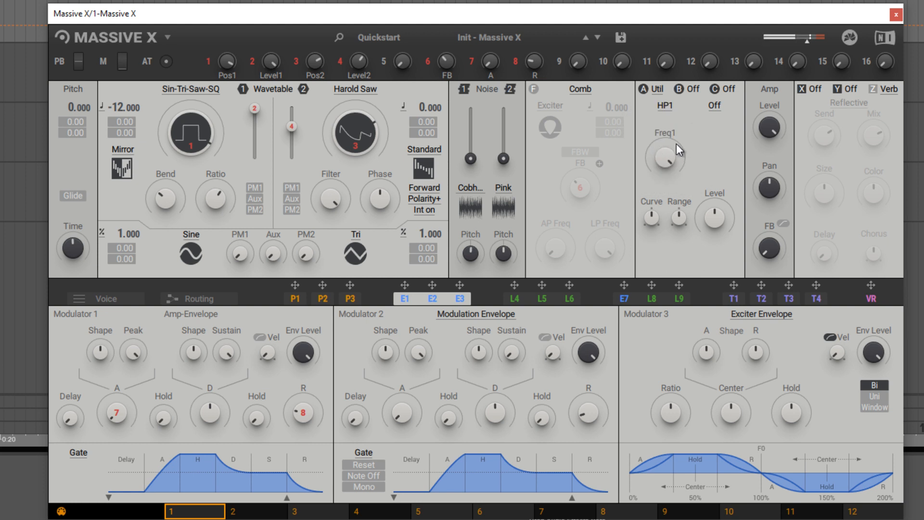
# Load the Freq Shifter into insert slot A, adjust its Freq, and bypass the slot
pyautogui.click(660, 93)
pyautogui.click(664, 169)
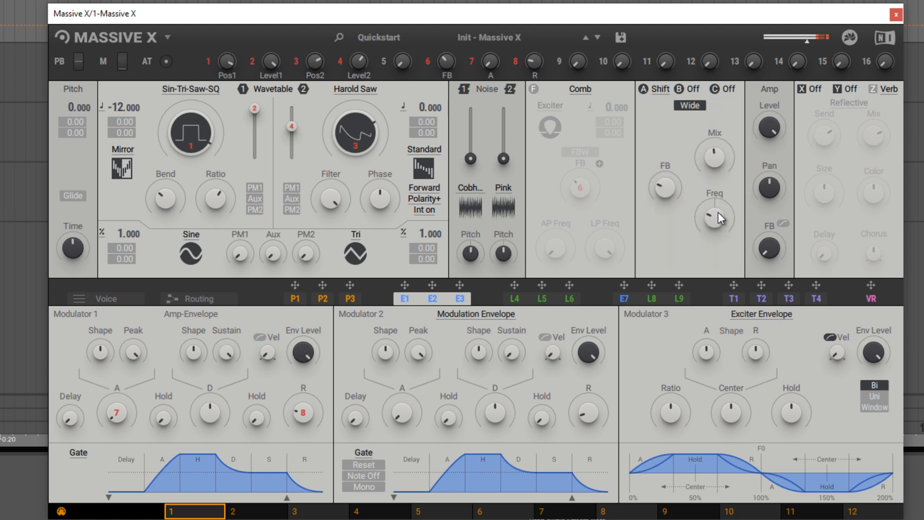
pyautogui.moveTo(718, 212); pyautogui.dragTo(718, 204)
pyautogui.click(644, 89)
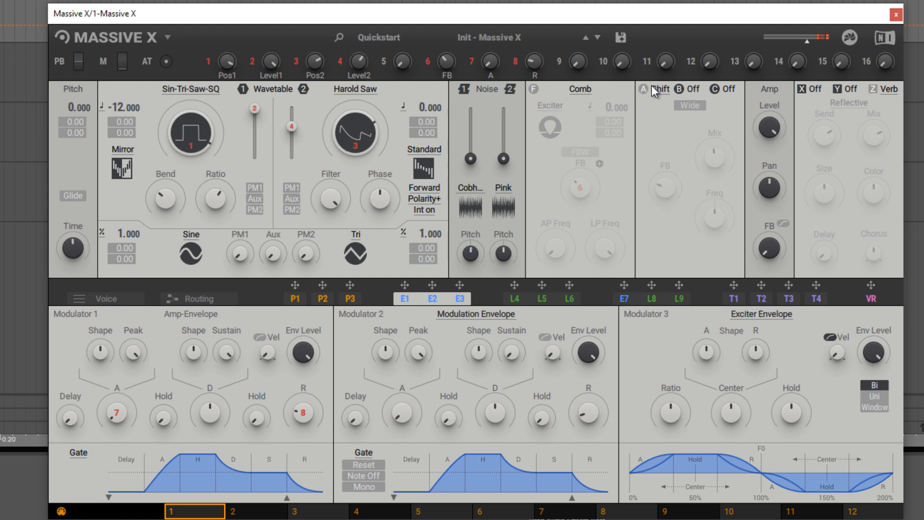
# Load an OSC into insert slot C
pyautogui.click(693, 90)
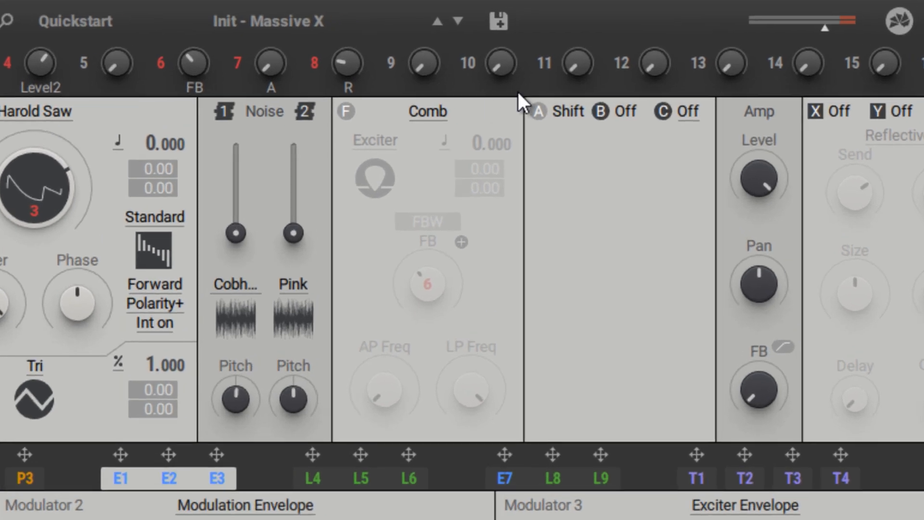
pyautogui.click(687, 111)
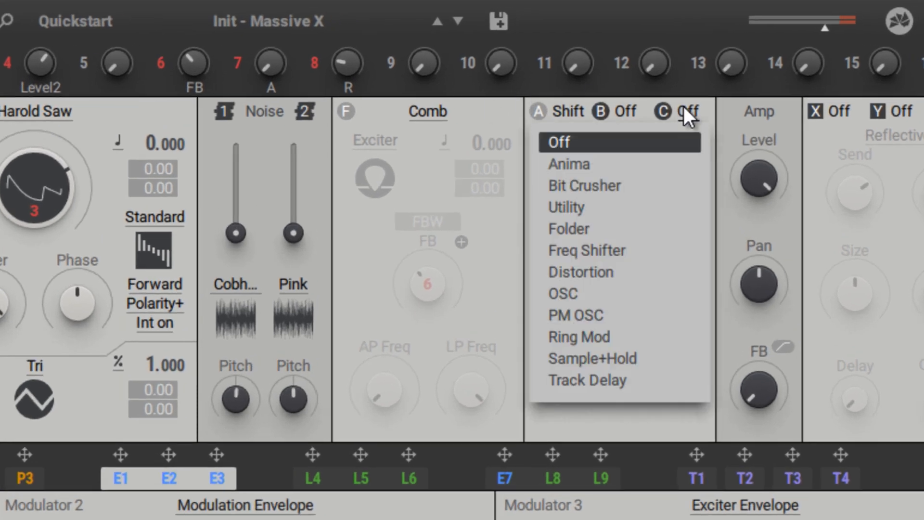
pyautogui.click(621, 293)
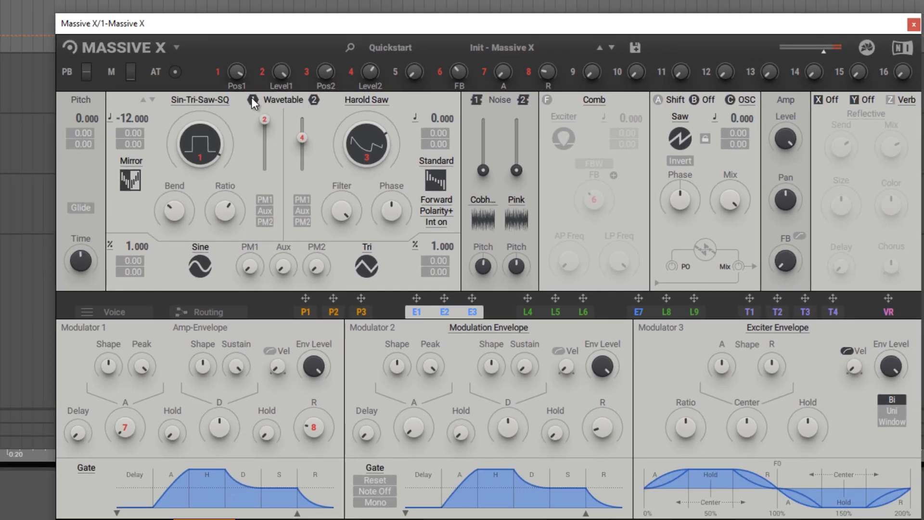
# Switch off both wavetable oscillators, set the slot C oscillator to Pulse at pitch -12, and switch the wavetables back on
pyautogui.click(252, 98)
pyautogui.click(315, 100)
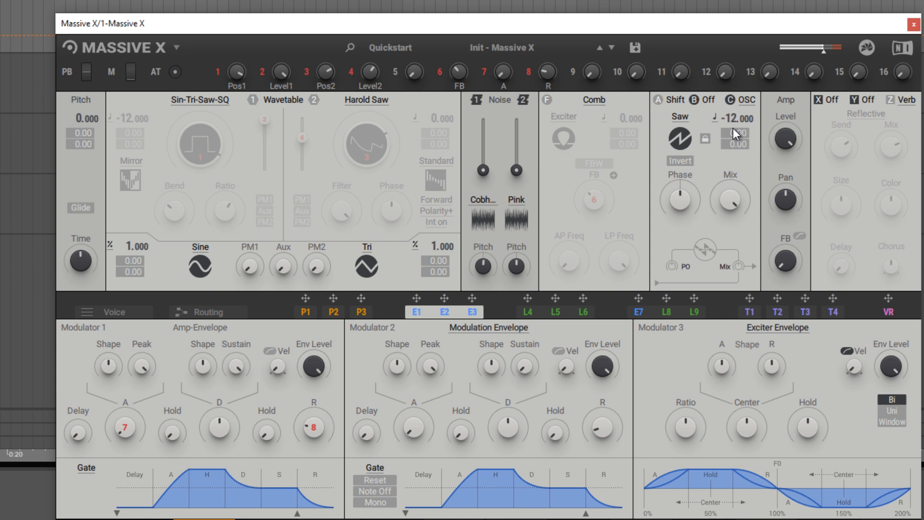
pyautogui.click(680, 117)
pyautogui.click(666, 159)
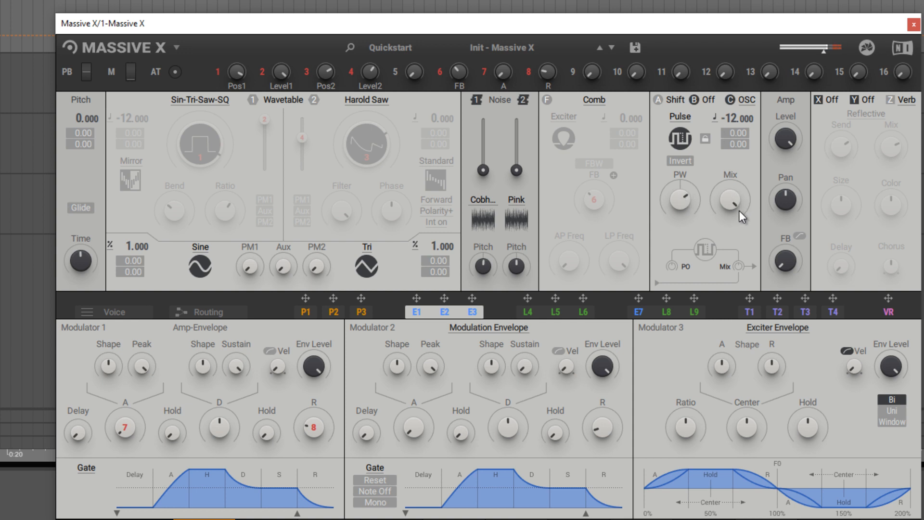
pyautogui.click(315, 100)
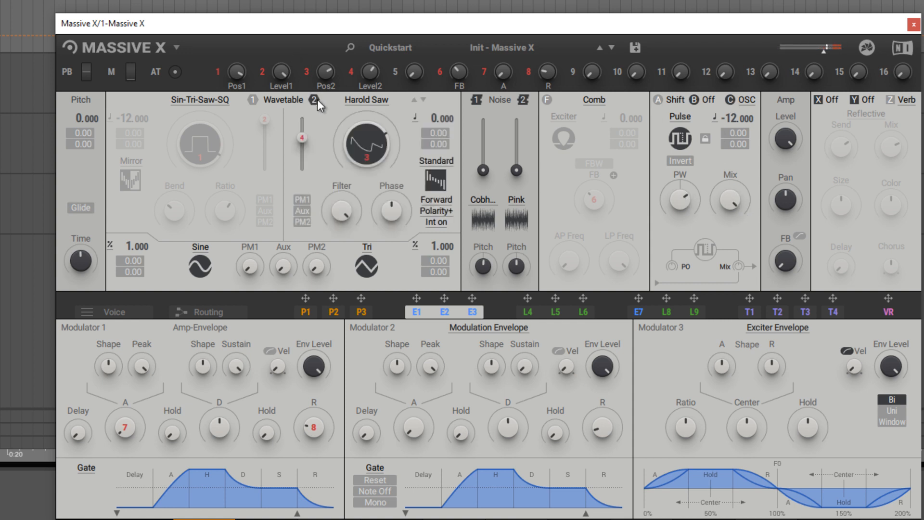
pyautogui.click(253, 100)
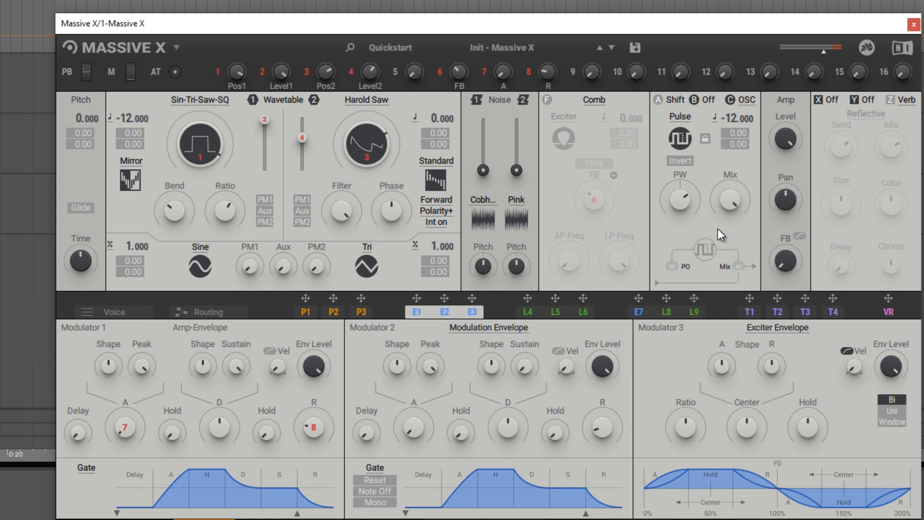
# Set the slot C oscillator's Mix to about halfway, bypass the slot, and try the Amp feedback amount
pyautogui.moveTo(730, 210); pyautogui.dragTo(732, 210)
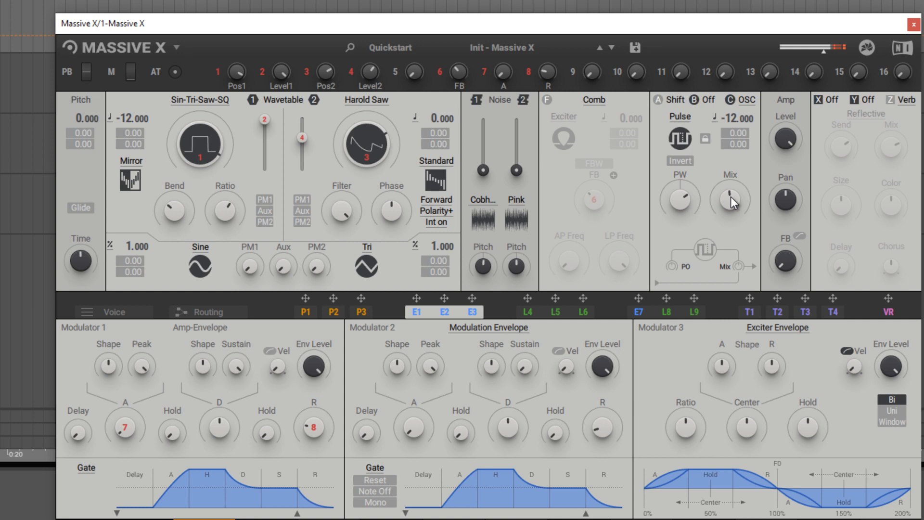
pyautogui.click(730, 100)
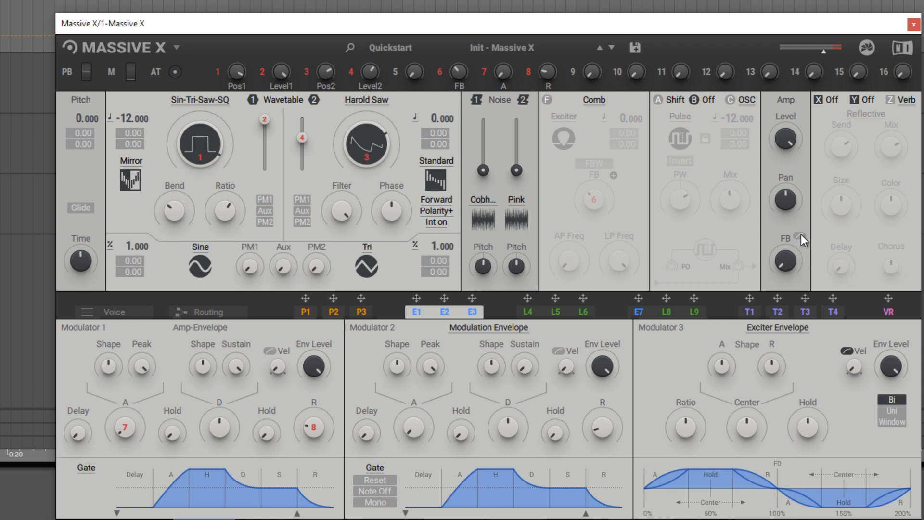
pyautogui.moveTo(786, 259)
pyautogui.mouseDown()
pyautogui.moveTo(793, 239)
pyautogui.moveTo(799, 263)
pyautogui.moveTo(789, 250)
pyautogui.mouseUp()
# Enable the Reverb in effect slot Z, change its type to Micron, and adjust its Mix and Send
pyautogui.click(891, 100)
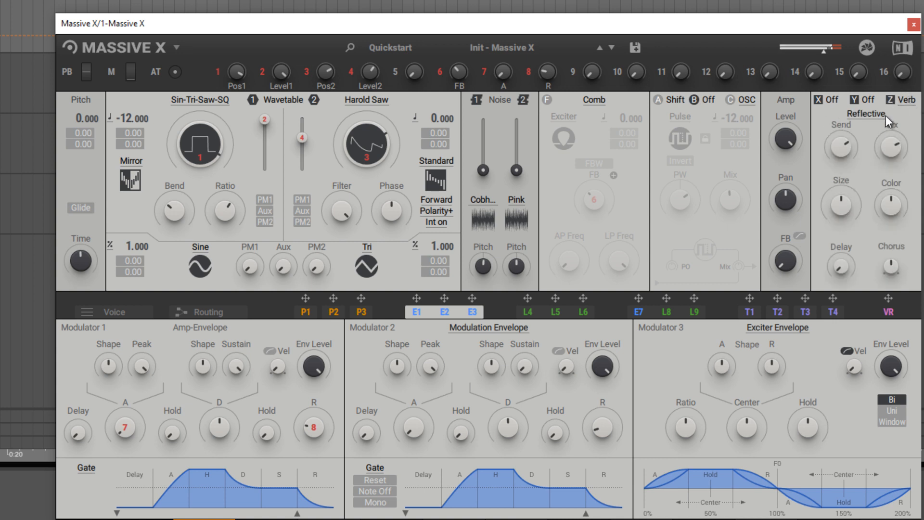
pyautogui.click(874, 114)
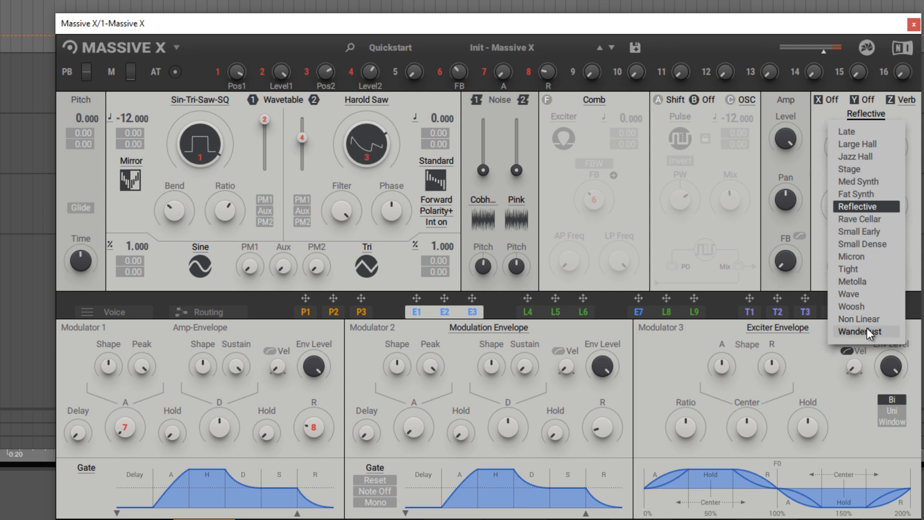
pyautogui.click(856, 257)
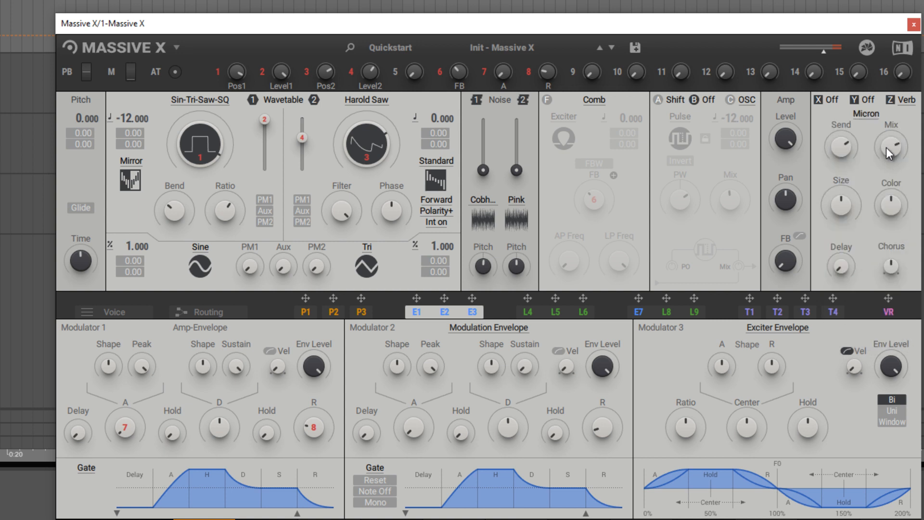
pyautogui.moveTo(845, 159); pyautogui.dragTo(845, 153)
# Change the reverb type to Fat Synth and adjust its Size, Send and Mix
pyautogui.click(864, 115)
pyautogui.click(860, 195)
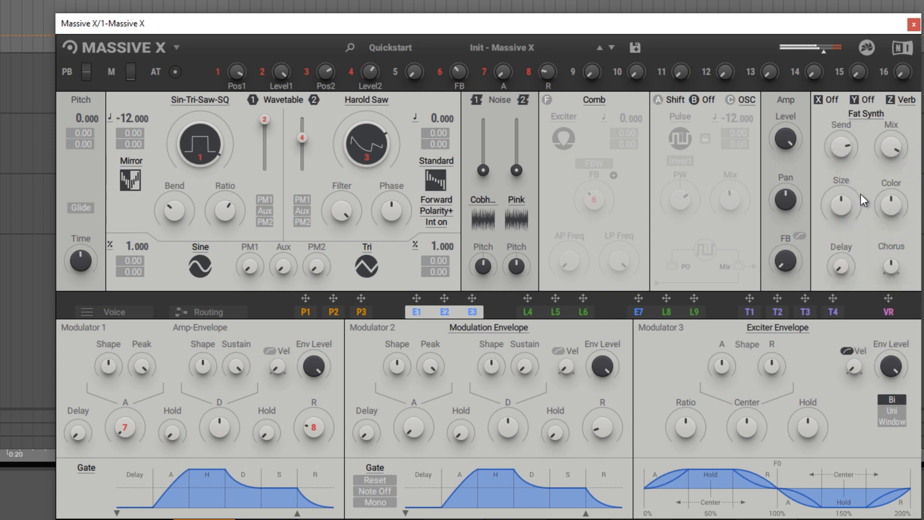
pyautogui.moveTo(848, 200); pyautogui.dragTo(848, 187)
pyautogui.moveTo(888, 148); pyautogui.dragTo(839, 150)
pyautogui.moveTo(841, 153); pyautogui.dragTo(839, 151)
pyautogui.moveTo(891, 142); pyautogui.dragTo(891, 153)
# Load a Dimension Expander into effect slot X, adjust its Stereo amount, and compare the sound with the slot bypassed
pyautogui.click(832, 99)
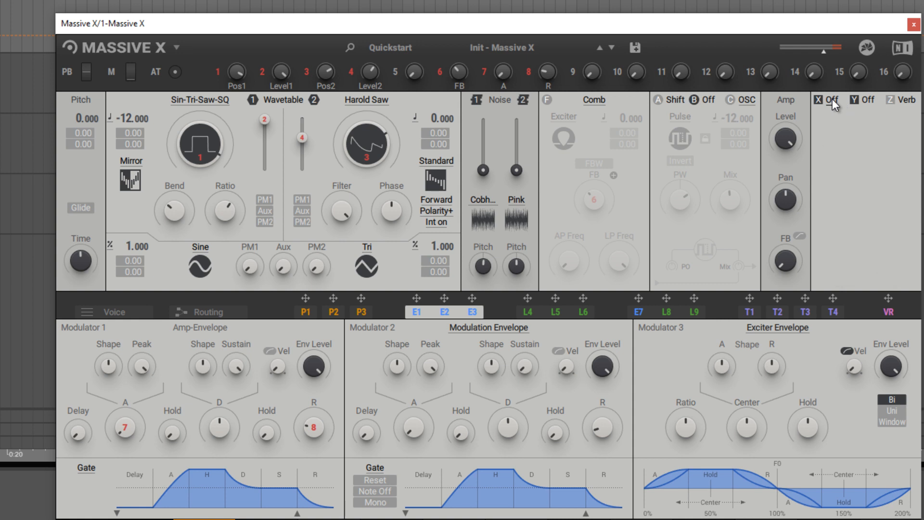
pyautogui.click(833, 99)
pyautogui.click(851, 129)
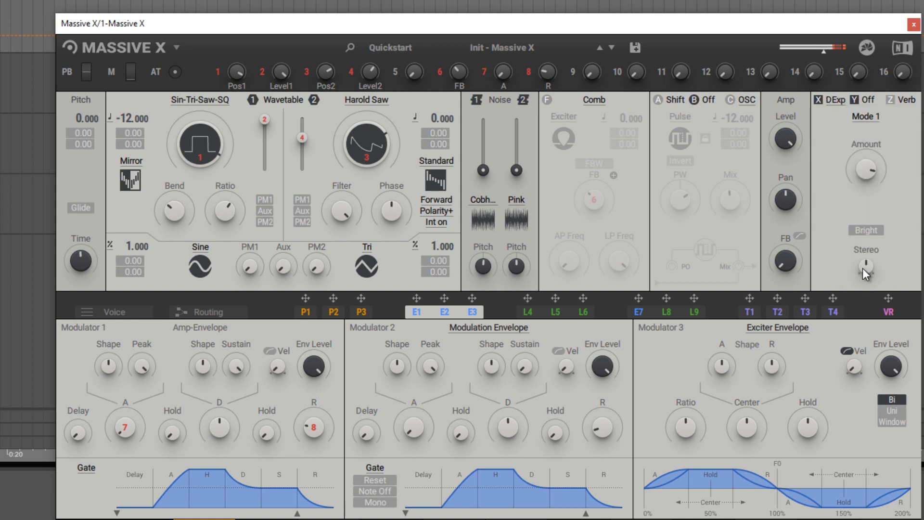
pyautogui.click(817, 101)
pyautogui.click(818, 100)
# Load a Stereo Delay into effect slot X, offset its left and right times, and bypass the slot
pyautogui.click(832, 100)
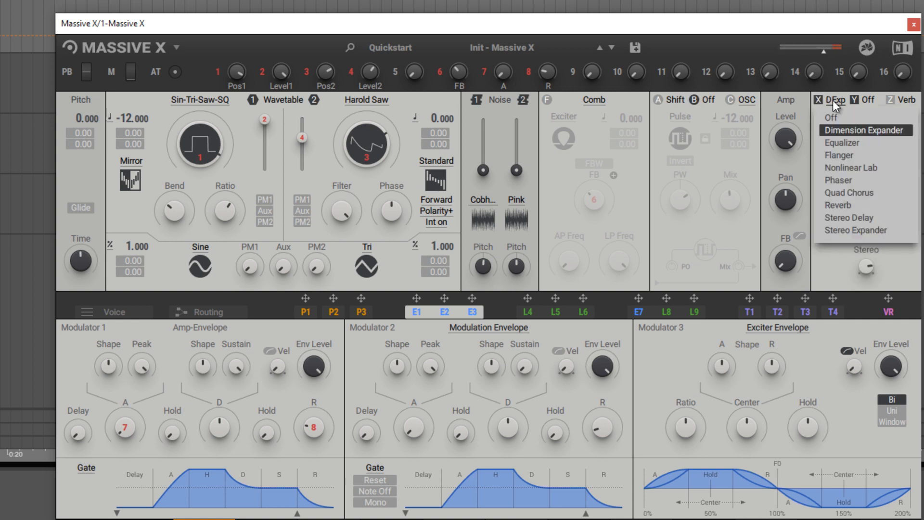
pyautogui.click(864, 218)
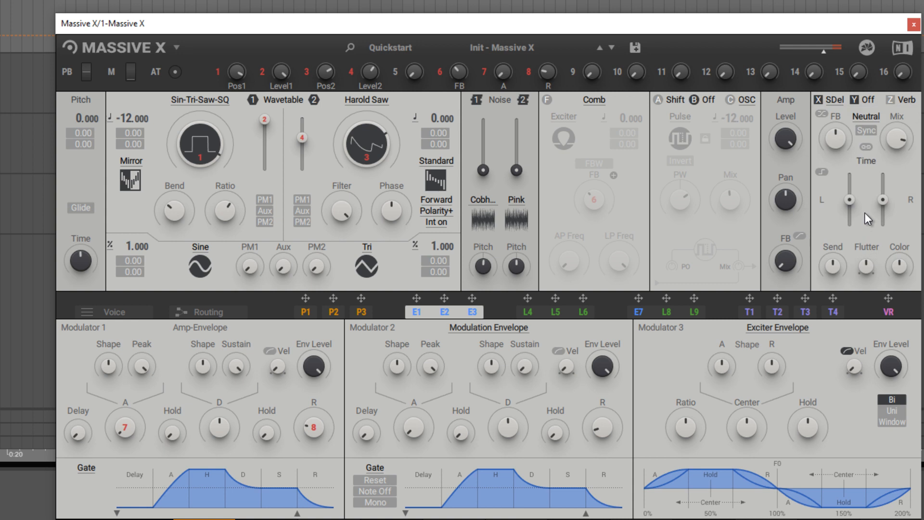
pyautogui.moveTo(849, 200); pyautogui.dragTo(885, 209)
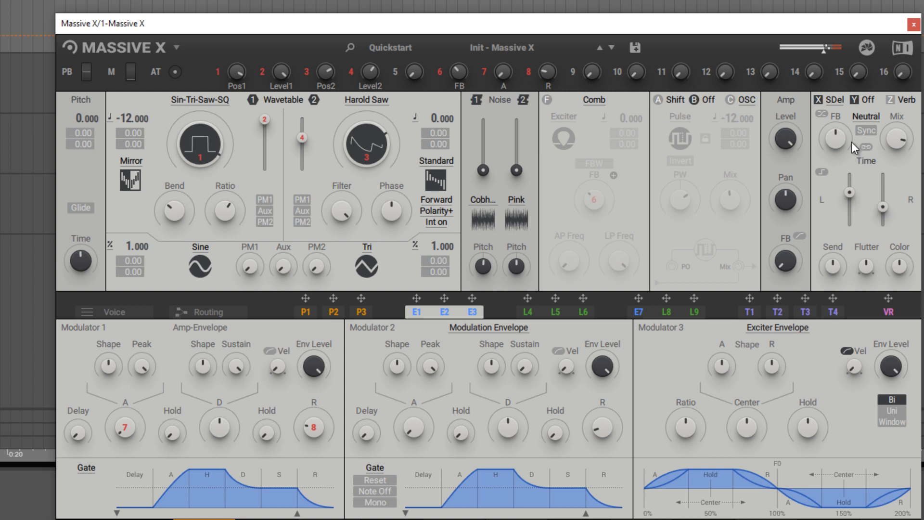
pyautogui.click(819, 100)
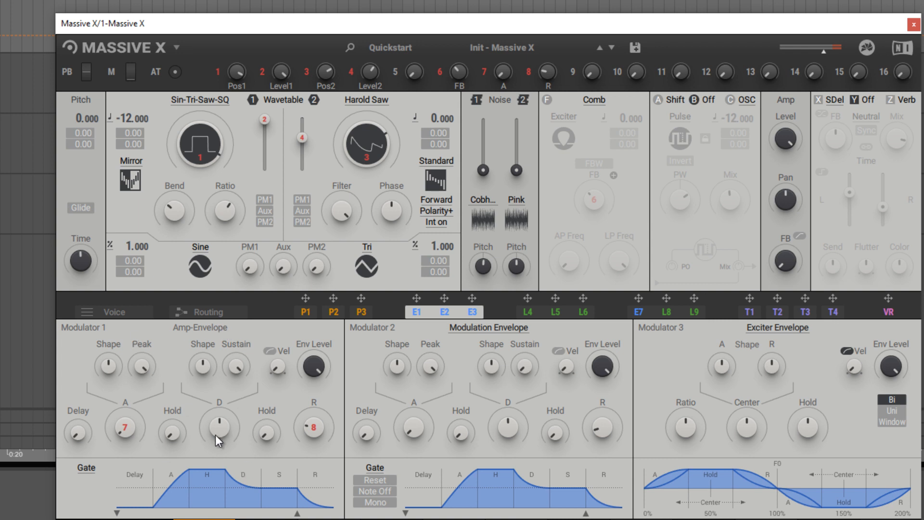
# Try a shorter Amp-Envelope attack, switch Modulator 2 to Switcher LFO, and return it to Modulation Envelope
pyautogui.moveTo(123, 428); pyautogui.dragTo(123, 449)
pyautogui.click(513, 328)
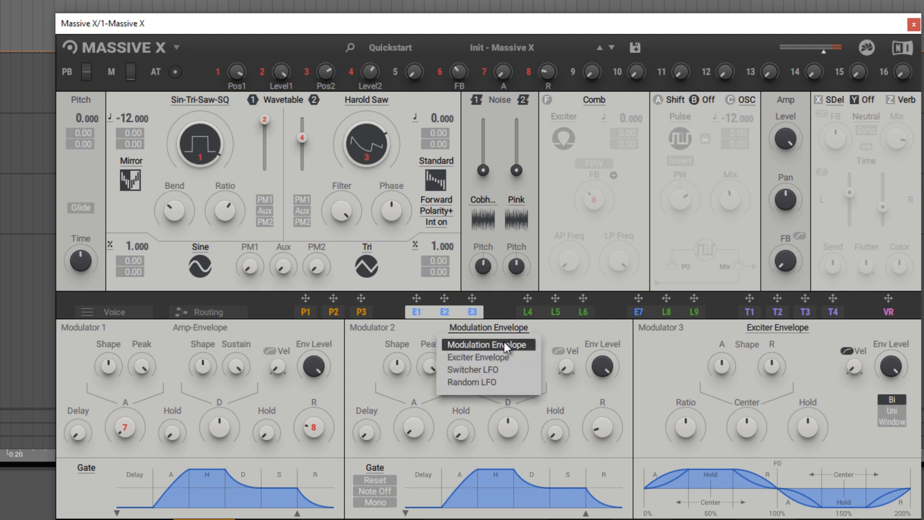
pyautogui.click(493, 369)
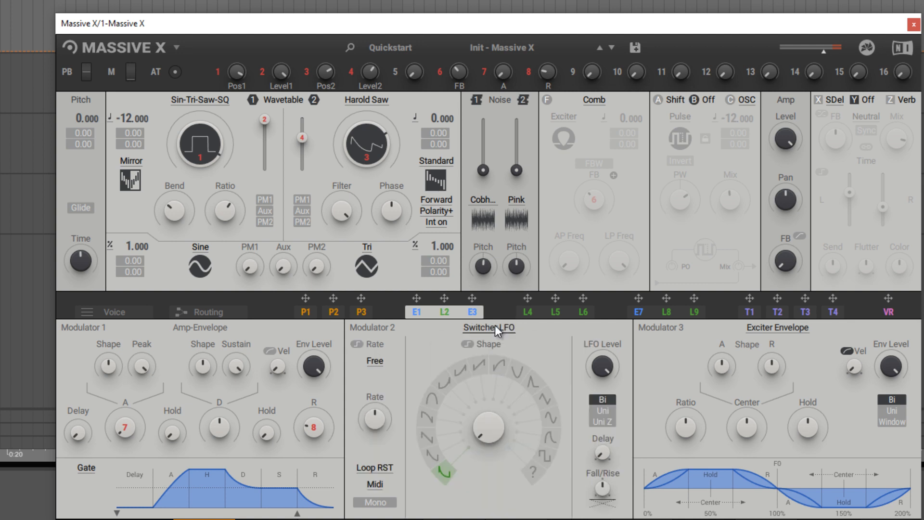
pyautogui.click(495, 326)
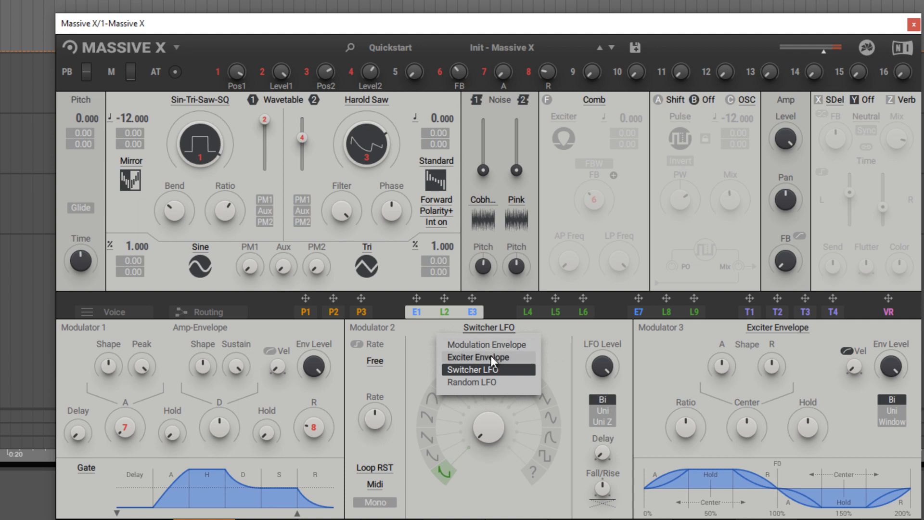
pyautogui.click(496, 345)
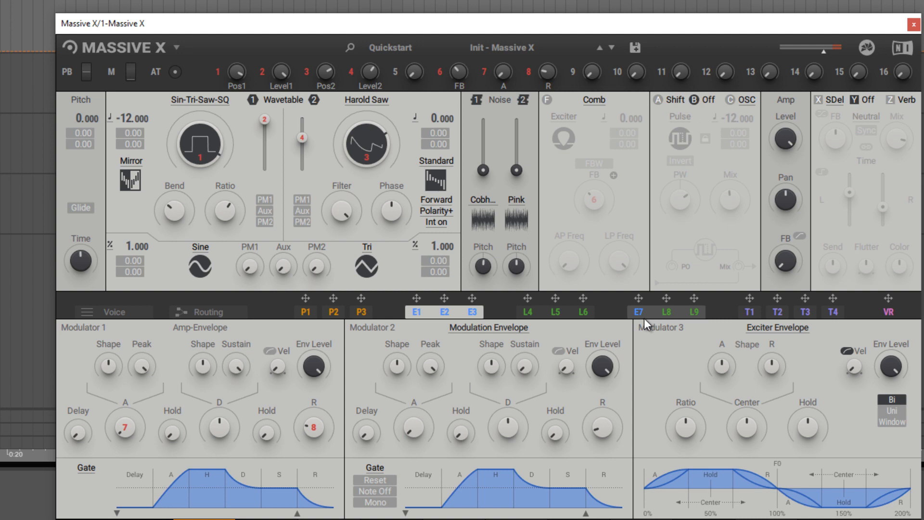
# Look over the T1 tracker, Routing and P1 performer pages, and return to the envelope modulators
pyautogui.click(750, 311)
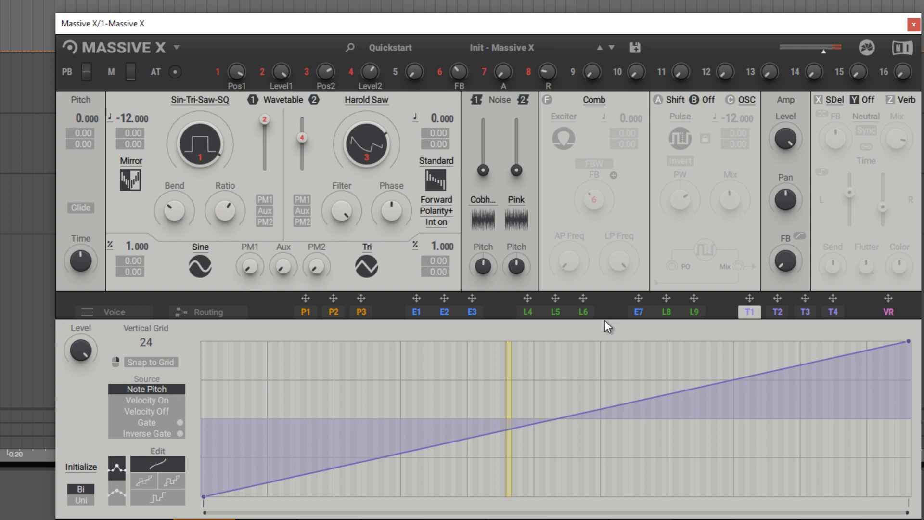
pyautogui.click(223, 313)
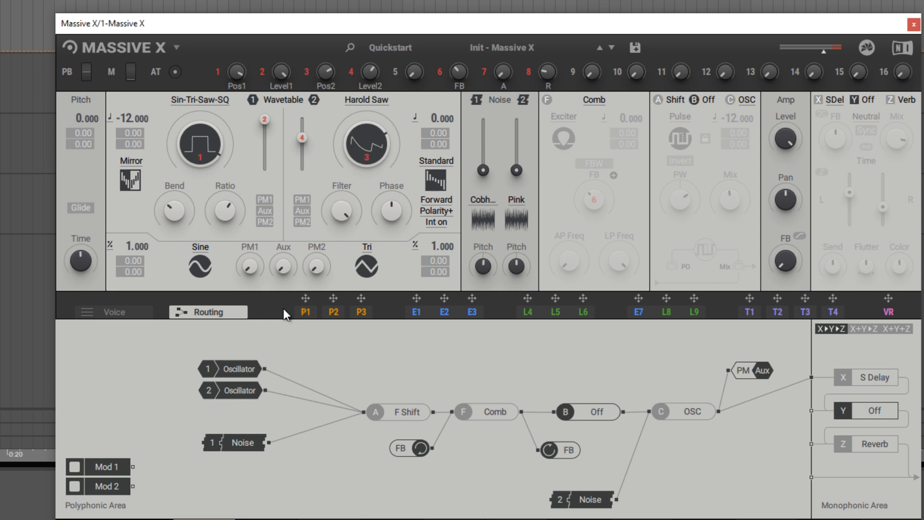
pyautogui.click(304, 312)
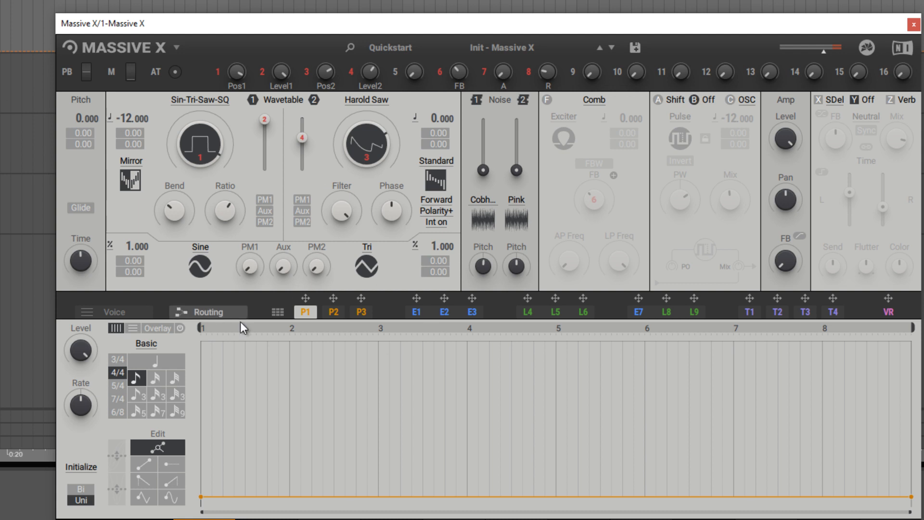
pyautogui.click(416, 311)
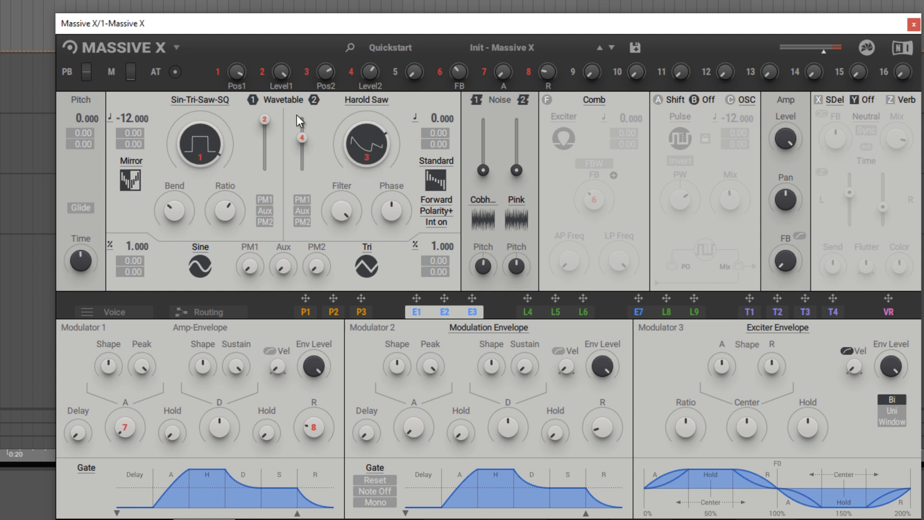
# Sweep oscillator 1's wavetable position and settle on a position in the lower part of its range
pyautogui.moveTo(203, 146)
pyautogui.mouseDown()
pyautogui.moveTo(207, 169)
pyautogui.moveTo(206, 140)
pyautogui.moveTo(206, 150)
pyautogui.mouseUp()
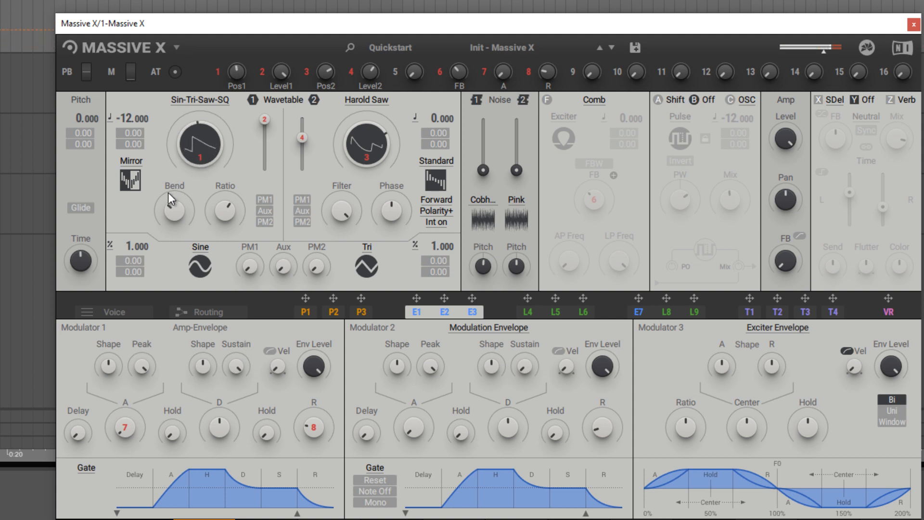
pyautogui.moveTo(192, 116)
pyautogui.mouseDown()
pyautogui.moveTo(192, 133)
pyautogui.moveTo(194, 117)
pyautogui.mouseUp()
pyautogui.moveTo(172, 204); pyautogui.dragTo(175, 201)
pyautogui.moveTo(206, 141)
pyautogui.mouseDown()
pyautogui.moveTo(206, 149)
pyautogui.moveTo(208, 134)
pyautogui.mouseUp()
pyautogui.moveTo(178, 201); pyautogui.dragTo(201, 158)
# Assign L4 to oscillator 1's wavetable position and set Modulator 4's loop mode to Loop RST
pyautogui.moveTo(532, 300); pyautogui.dragTo(530, 300)
pyautogui.moveTo(181, 171)
pyautogui.mouseDown()
pyautogui.moveTo(186, 178)
pyautogui.moveTo(192, 169)
pyautogui.mouseUp()
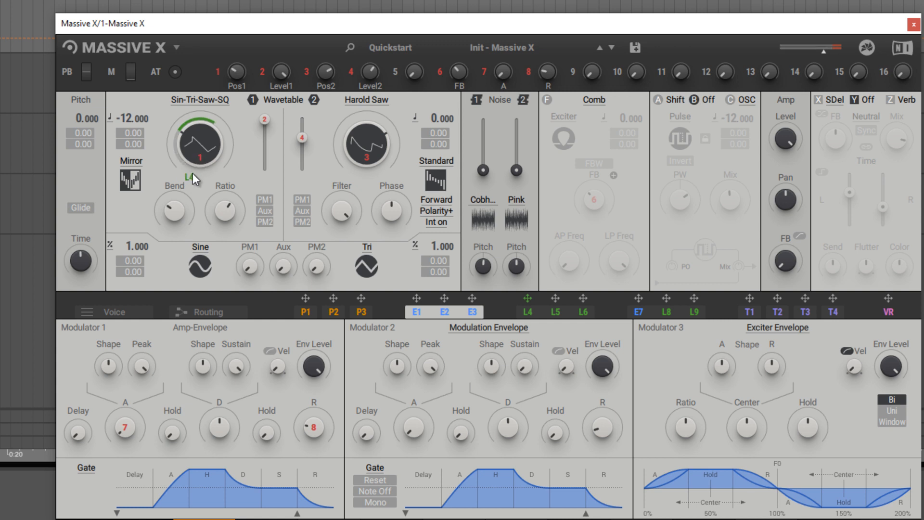
pyautogui.click(529, 313)
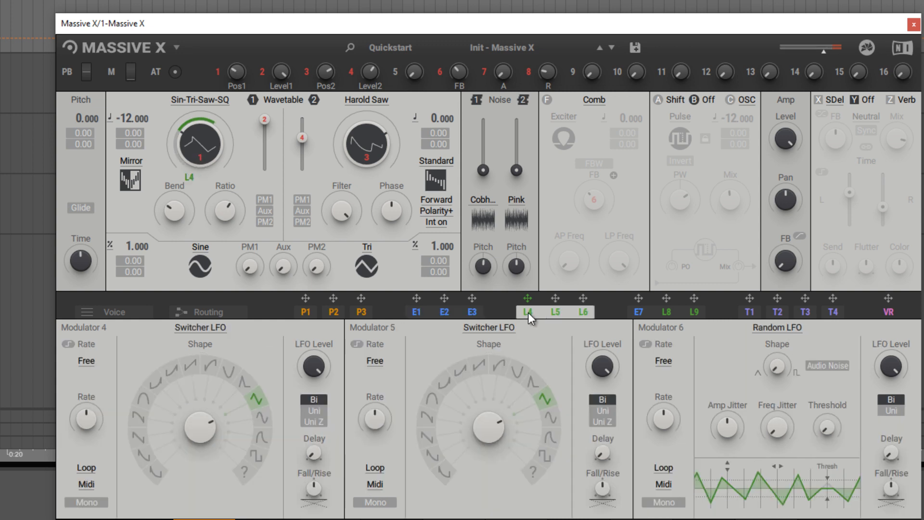
pyautogui.click(86, 467)
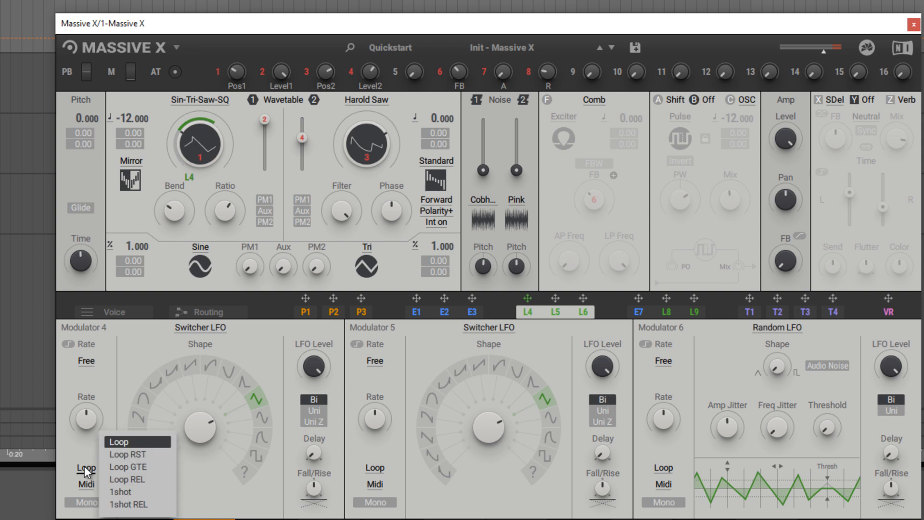
pyautogui.click(119, 457)
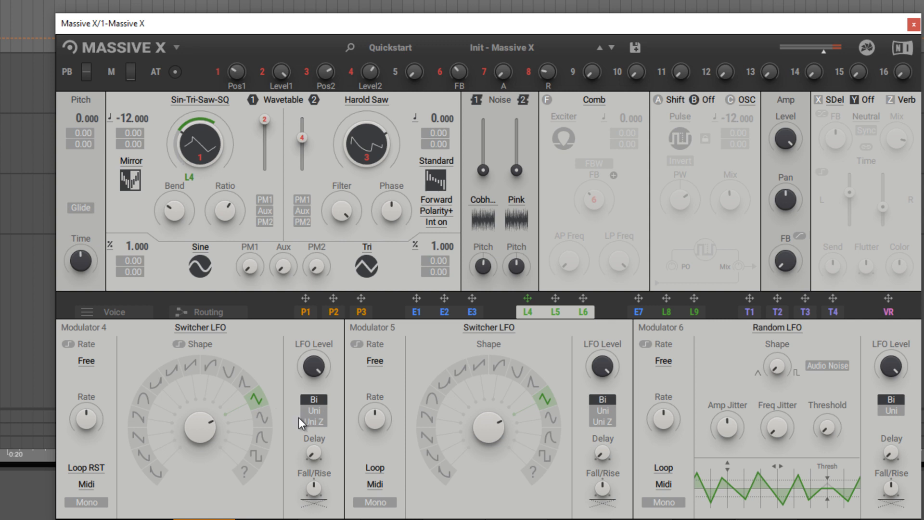
# Try several wave shapes for Modulator 4's Switcher LFO, settle on the sine, and lower its Rate
pyautogui.click(262, 418)
pyautogui.moveTo(232, 369); pyautogui.dragTo(159, 376)
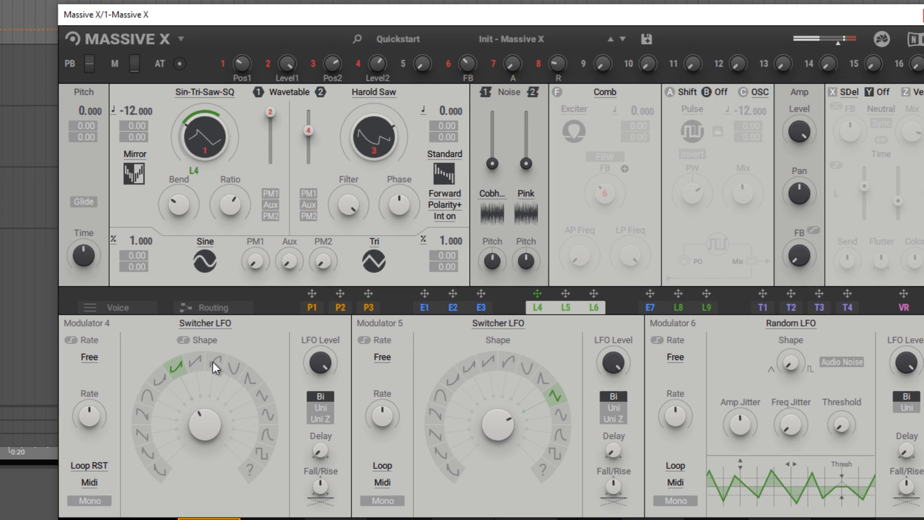
pyautogui.click(210, 367)
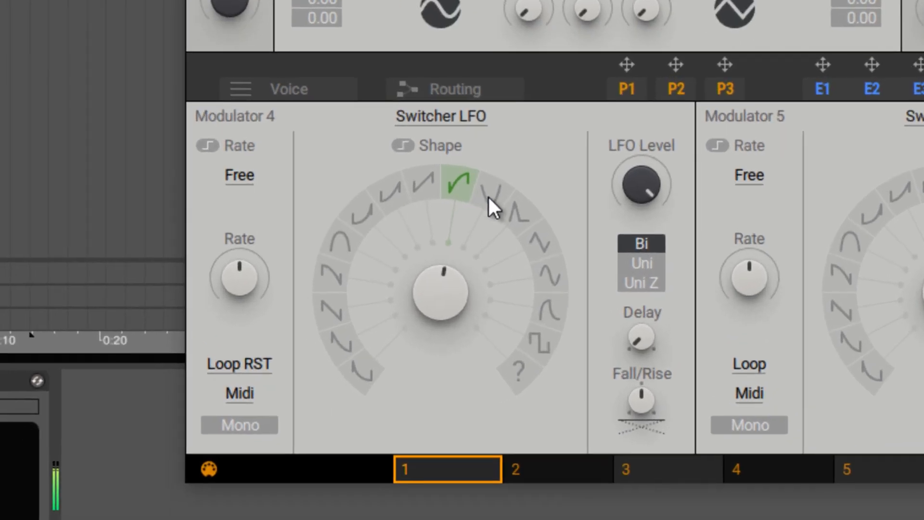
pyautogui.moveTo(489, 197); pyautogui.dragTo(546, 265)
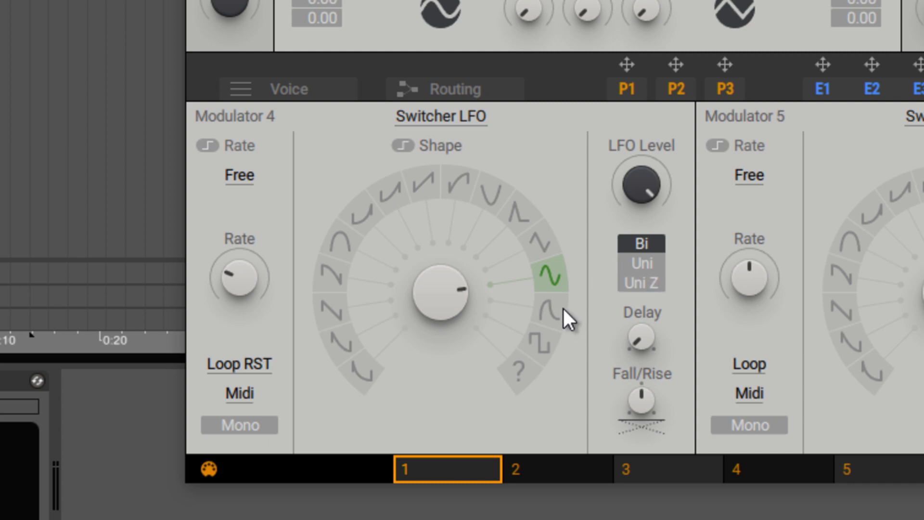
pyautogui.moveTo(239, 270); pyautogui.dragTo(244, 253)
pyautogui.moveTo(268, 258); pyautogui.dragTo(258, 287)
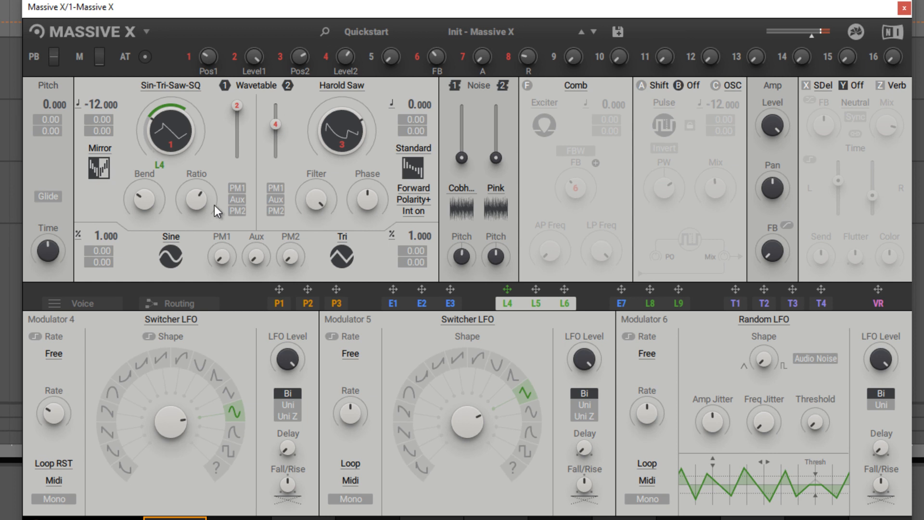
# Assign L5 to oscillator 1's Ratio, give Modulator 5 a sine shape, and lower its Rate
pyautogui.moveTo(197, 204)
pyautogui.mouseDown()
pyautogui.moveTo(199, 195)
pyautogui.moveTo(191, 213)
pyautogui.mouseUp()
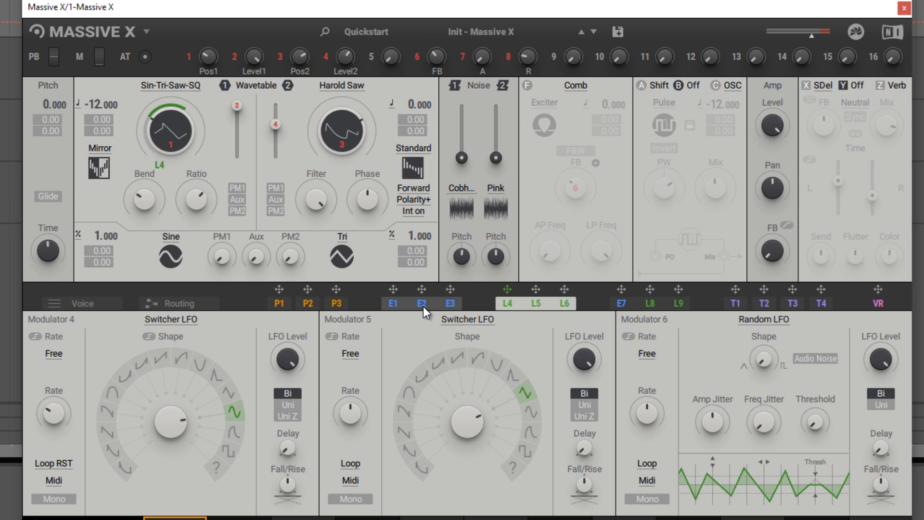
pyautogui.moveTo(507, 288); pyautogui.dragTo(160, 153)
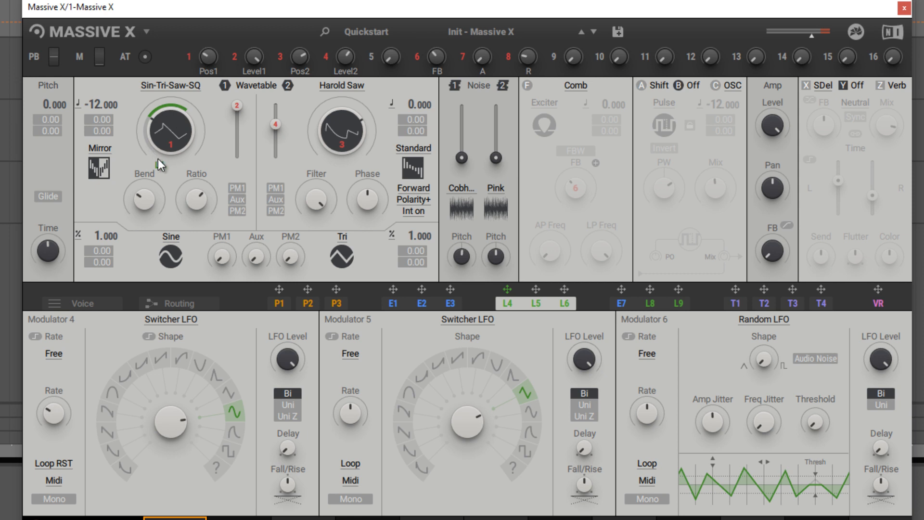
pyautogui.moveTo(163, 163)
pyautogui.mouseDown()
pyautogui.moveTo(164, 155)
pyautogui.moveTo(158, 172)
pyautogui.mouseUp()
pyautogui.moveTo(204, 204); pyautogui.dragTo(204, 203)
pyautogui.moveTo(539, 290); pyautogui.dragTo(187, 234)
pyautogui.click(530, 414)
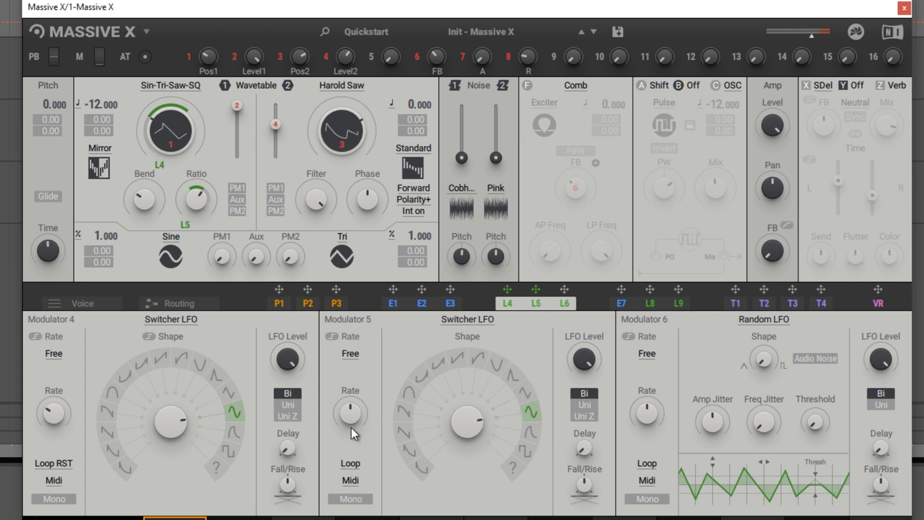
pyautogui.moveTo(351, 421); pyautogui.dragTo(350, 424)
# Lower oscillator 2's wavetable position and try L8 over the available modulation targets with Modulators 7 to 9 displayed
pyautogui.moveTo(349, 121)
pyautogui.mouseDown()
pyautogui.moveTo(340, 148)
pyautogui.moveTo(343, 125)
pyautogui.moveTo(343, 135)
pyautogui.mouseUp()
pyautogui.moveTo(649, 290); pyautogui.dragTo(443, 236)
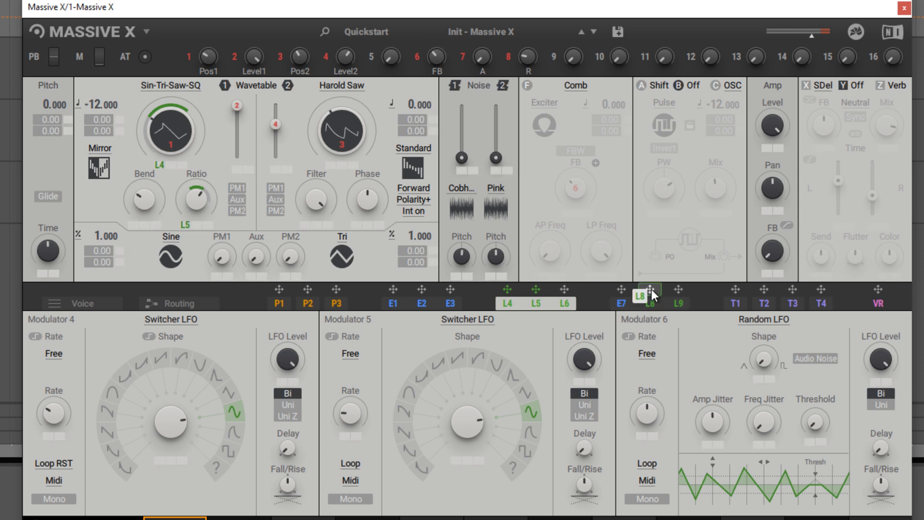
pyautogui.moveTo(516, 260); pyautogui.dragTo(370, 231)
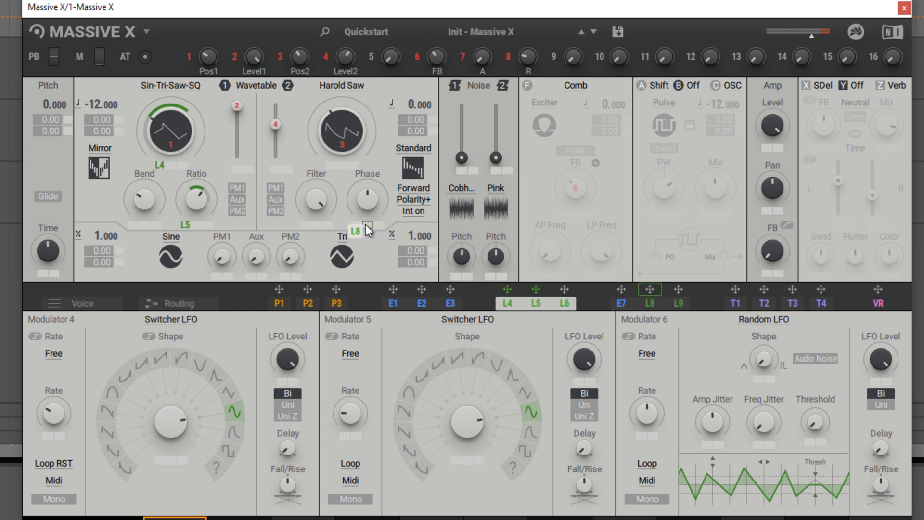
pyautogui.moveTo(289, 272); pyautogui.dragTo(461, 279)
pyautogui.moveTo(500, 141); pyautogui.dragTo(654, 307)
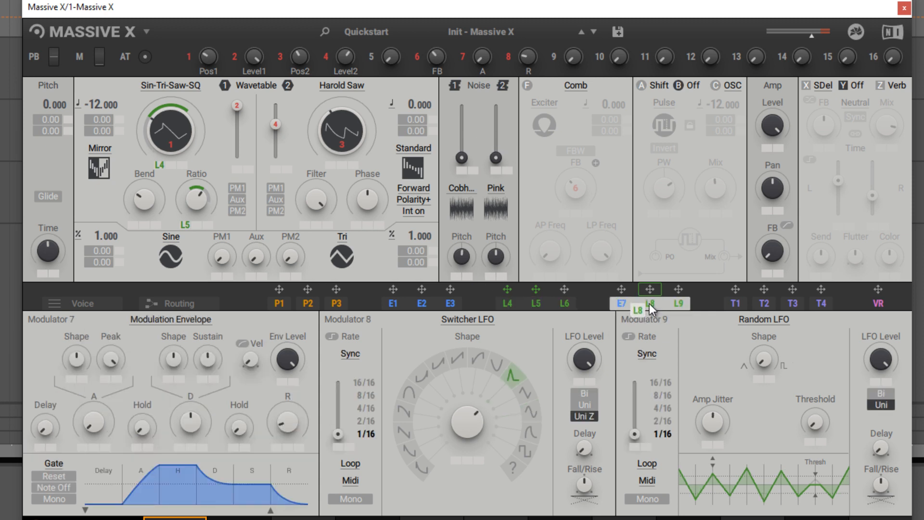
pyautogui.moveTo(652, 303); pyautogui.dragTo(494, 277)
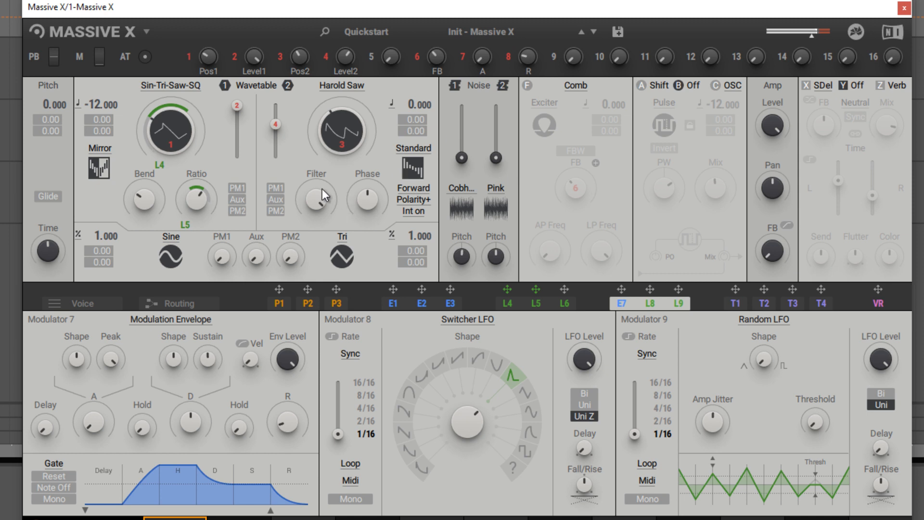
# Try oscillator 2's Filter and phase-modulation sources, and enable PM1 for oscillator 1
pyautogui.moveTo(315, 210); pyautogui.dragTo(316, 204)
pyautogui.click(273, 190)
pyautogui.moveTo(227, 250); pyautogui.dragTo(227, 269)
pyautogui.click(274, 202)
pyautogui.click(237, 187)
# Try Mirror mode on oscillator 2 and adjust its Ratio
pyautogui.click(414, 148)
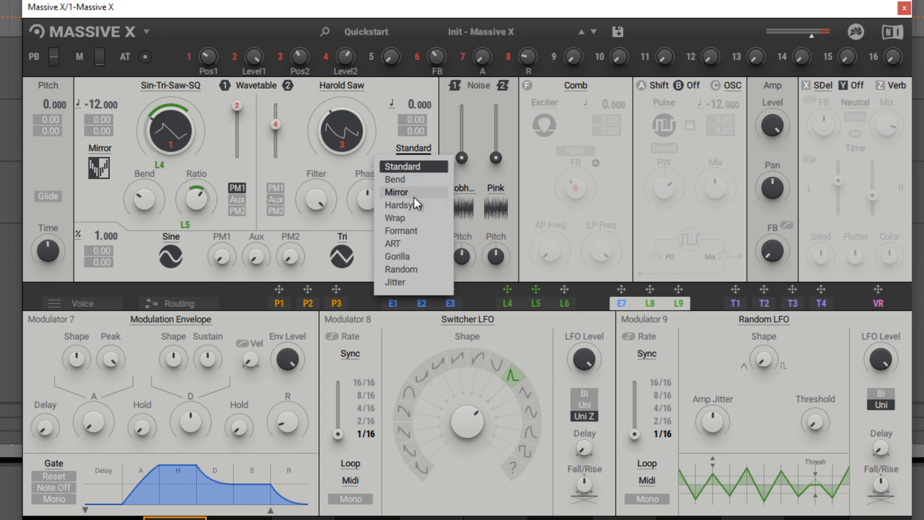
pyautogui.click(415, 195)
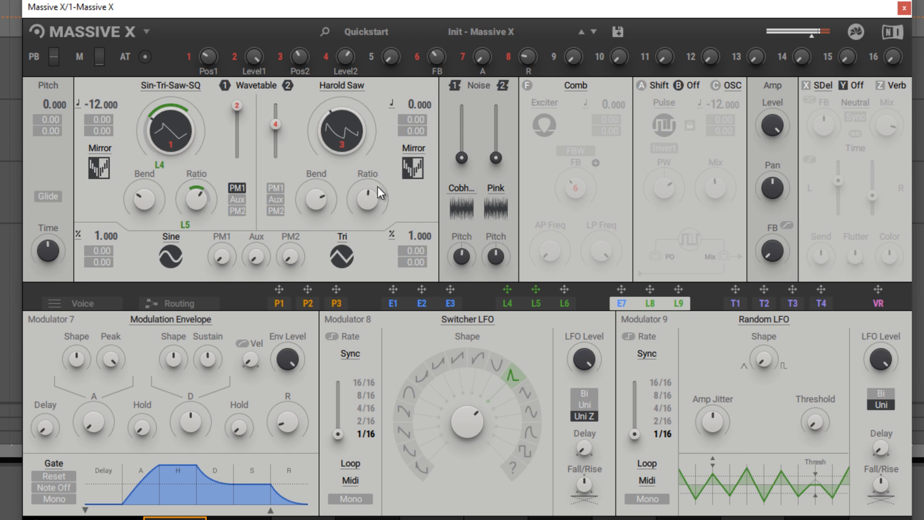
pyautogui.moveTo(373, 198); pyautogui.dragTo(374, 187)
# Change oscillator 2's mode to Wrap and adjust its Filter and Ratio
pyautogui.click(413, 148)
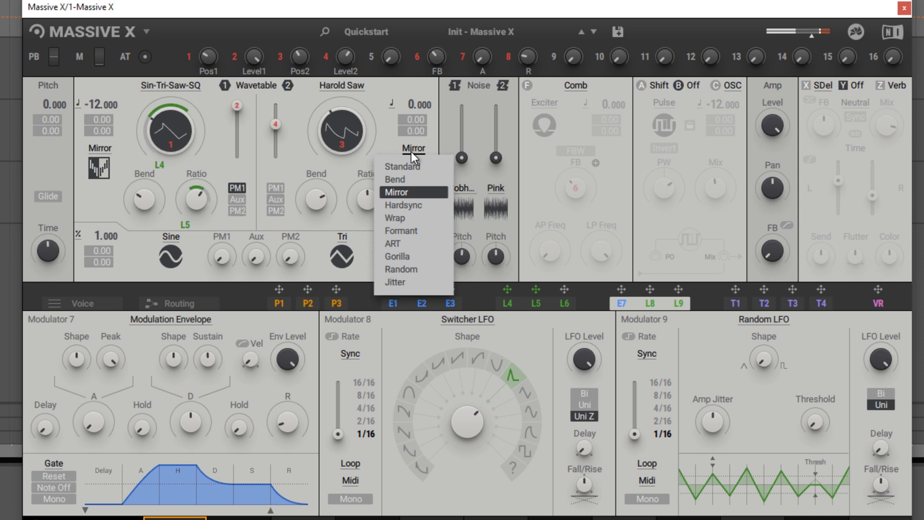
pyautogui.click(415, 219)
pyautogui.moveTo(316, 200); pyautogui.dragTo(317, 198)
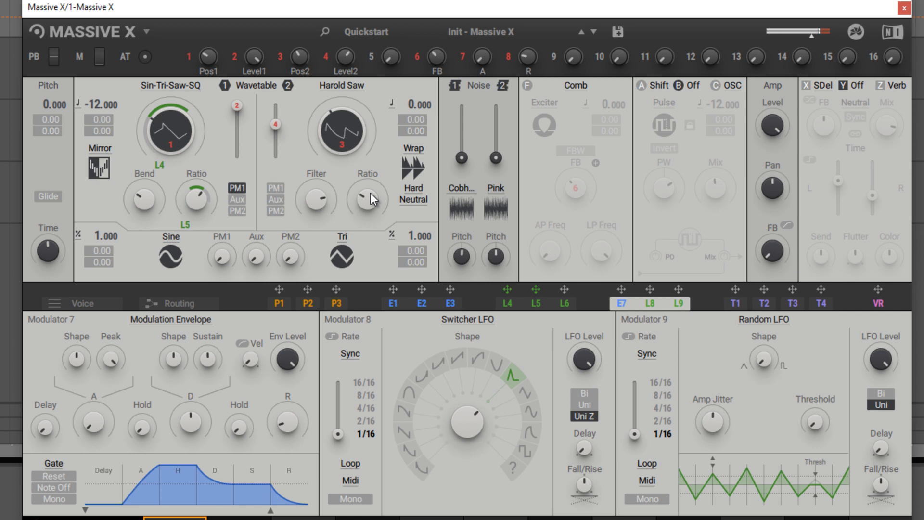
pyautogui.moveTo(409, 239); pyautogui.dragTo(414, 226)
# Raise oscillator 2's level and demonstrate macros 4 and 3 on its level and wavetable position
pyautogui.moveTo(276, 126); pyautogui.dragTo(279, 112)
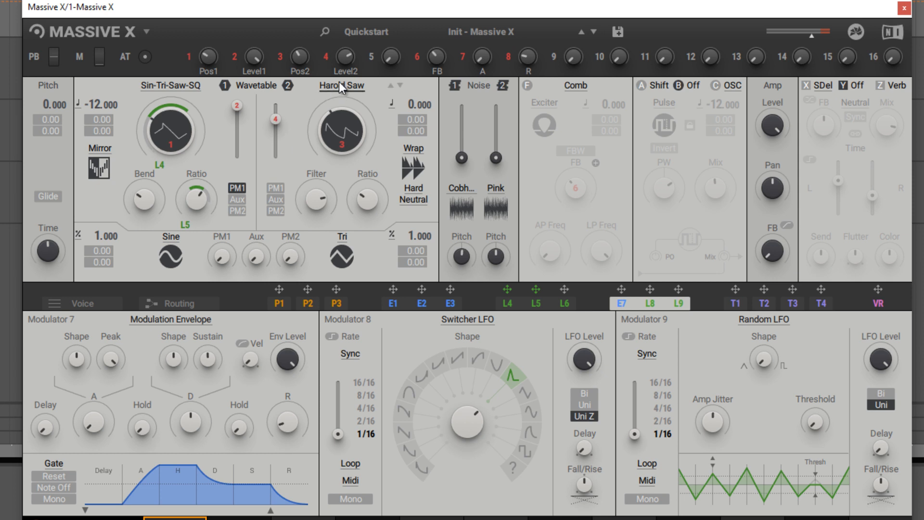
pyautogui.moveTo(349, 56)
pyautogui.mouseDown()
pyautogui.moveTo(346, 65)
pyautogui.moveTo(345, 57)
pyautogui.mouseUp()
pyautogui.moveTo(371, 13); pyautogui.dragTo(349, 159)
pyautogui.moveTo(326, 198); pyautogui.dragTo(325, 199)
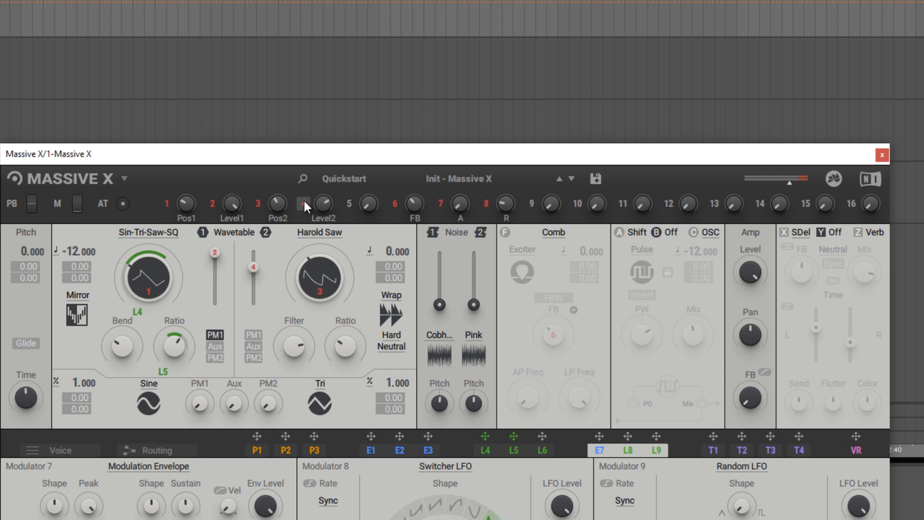
pyautogui.moveTo(322, 216); pyautogui.dragTo(315, 207)
pyautogui.moveTo(274, 217); pyautogui.dragTo(274, 214)
pyautogui.moveTo(285, 156); pyautogui.dragTo(214, 54)
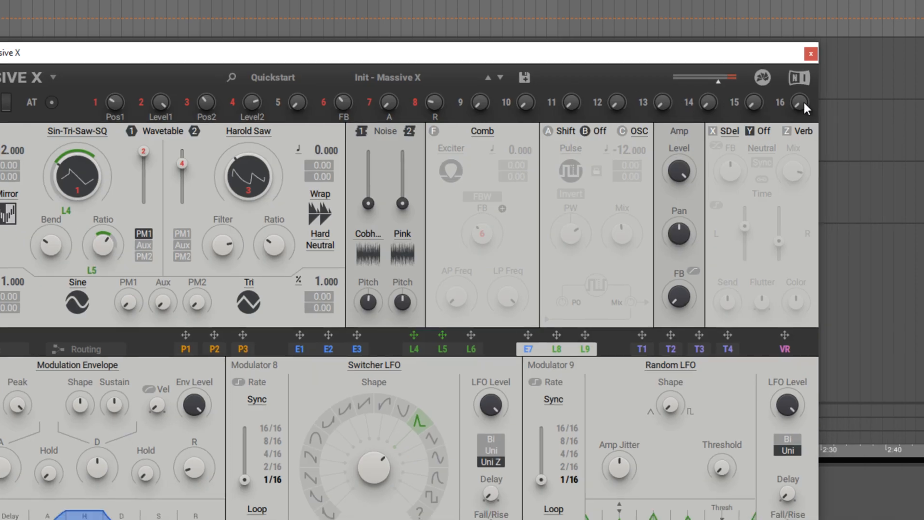
# Enable the Comb filter and adjust its AP Freq and FB
pyautogui.click(435, 131)
pyautogui.moveTo(469, 304); pyautogui.dragTo(462, 290)
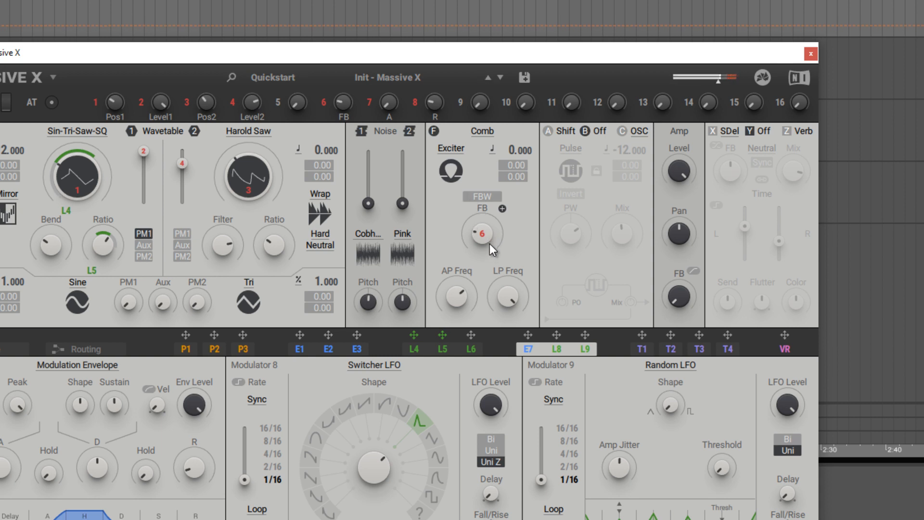
pyautogui.moveTo(489, 244); pyautogui.dragTo(490, 244)
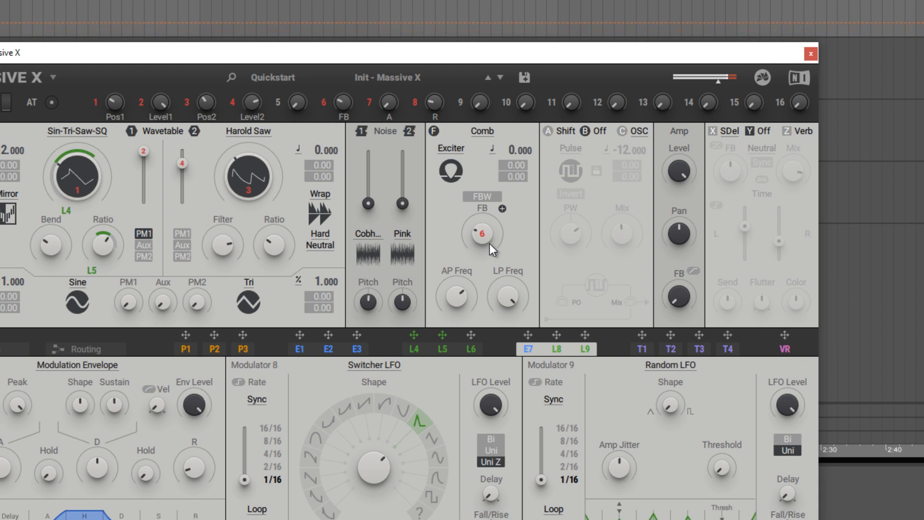
# Try the Asimov filter and adjust its Freq
pyautogui.click(486, 134)
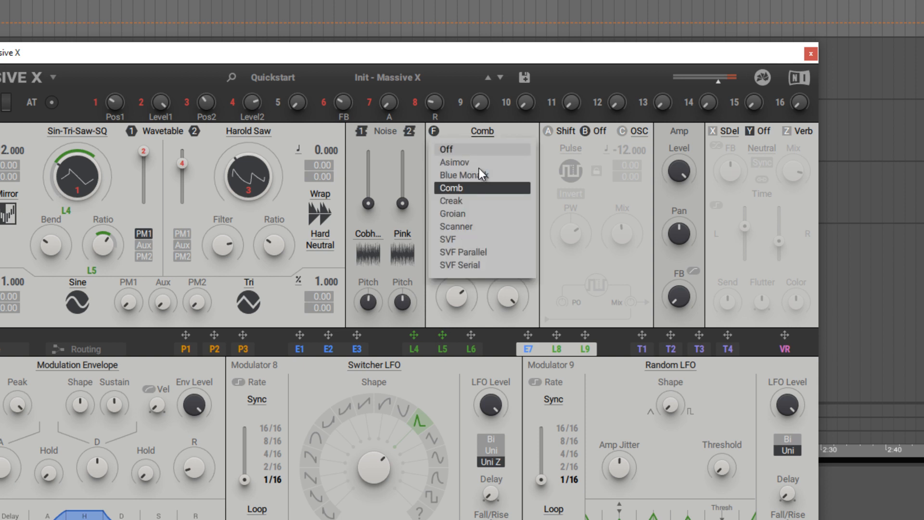
pyautogui.click(474, 161)
pyautogui.moveTo(476, 246)
pyautogui.mouseDown()
pyautogui.moveTo(475, 258)
pyautogui.moveTo(473, 244)
pyautogui.mouseUp()
# Change the filter type to Scanner and assign L4 to its Freq
pyautogui.click(483, 133)
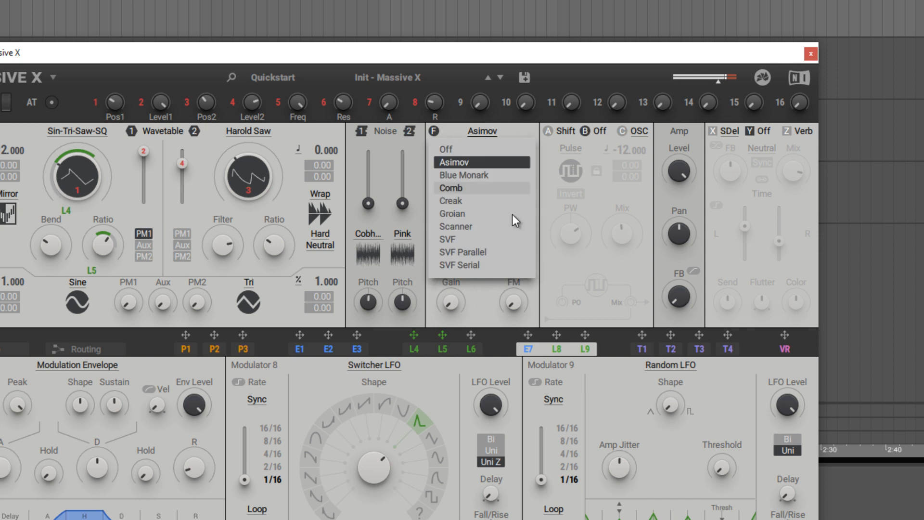
pyautogui.click(458, 227)
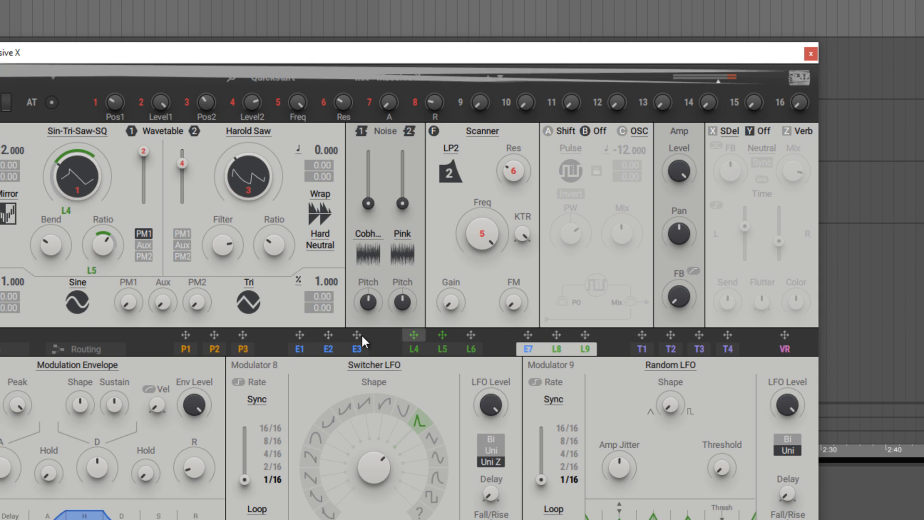
pyautogui.moveTo(418, 337); pyautogui.dragTo(473, 262)
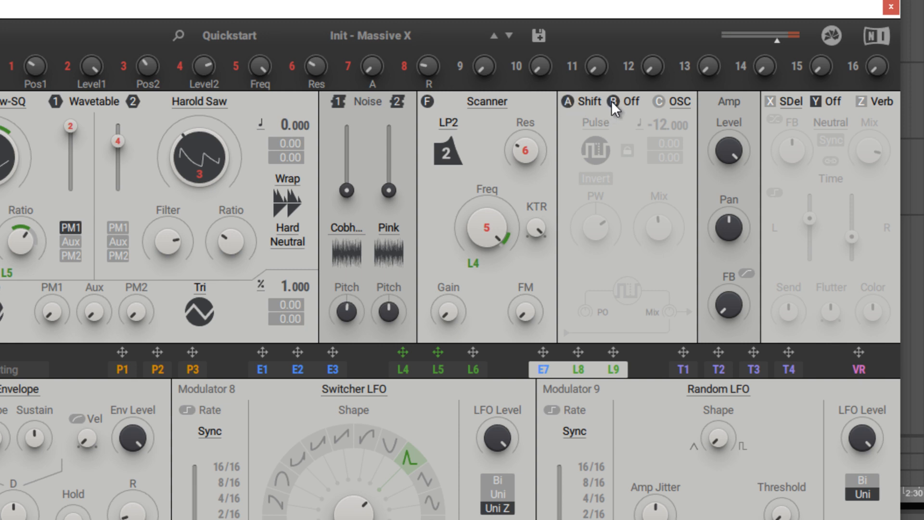
# Bring up the Shift effect in insert slot A and raise its Mix
pyautogui.click(585, 101)
pyautogui.scroll(-4, 661, 291)
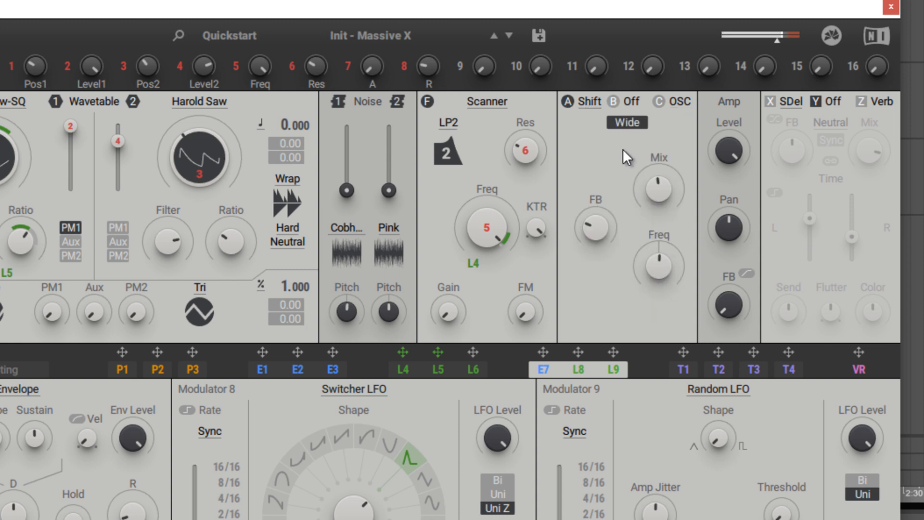
pyautogui.scroll(3, 673, 173)
pyautogui.scroll(1, 655, 278)
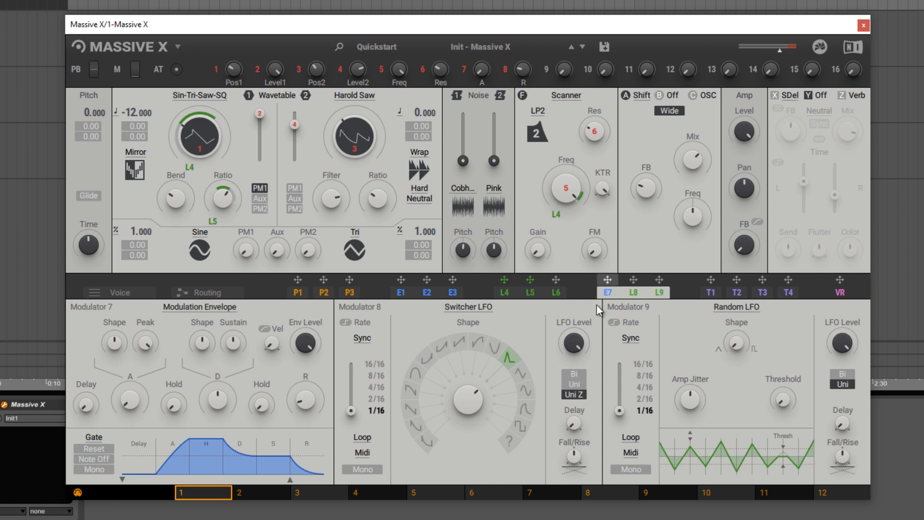
# Open the P1 performer, shorten its loop to bars 1–4, and set the pattern to Key launch and OneShot mode in the pattern grid
pyautogui.click(299, 292)
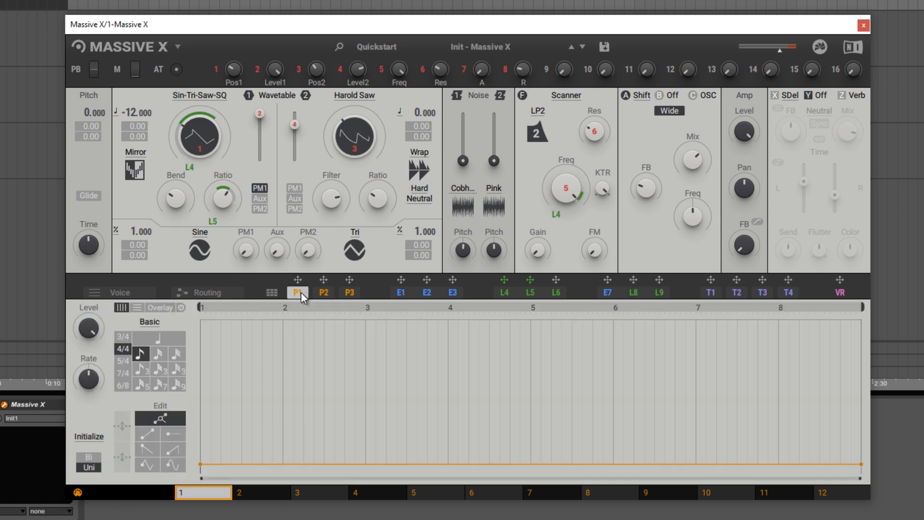
pyautogui.moveTo(862, 308); pyautogui.dragTo(533, 308)
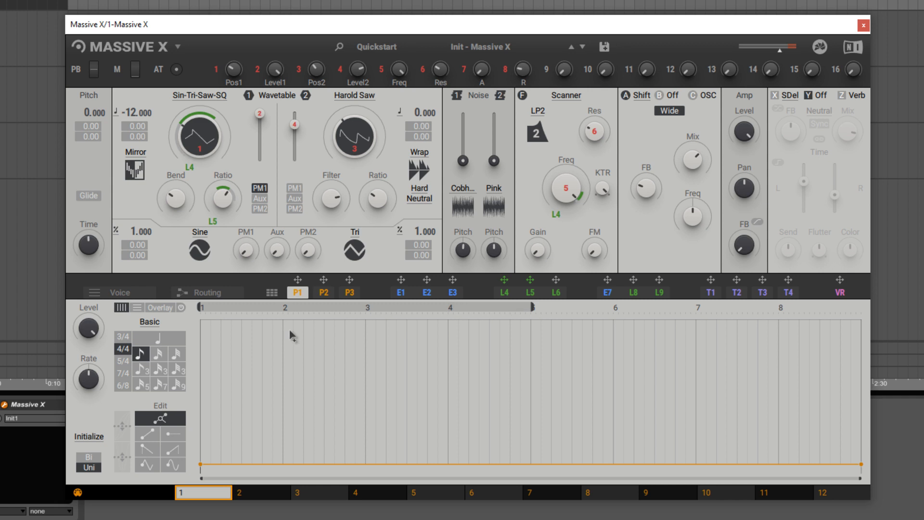
pyautogui.click(272, 293)
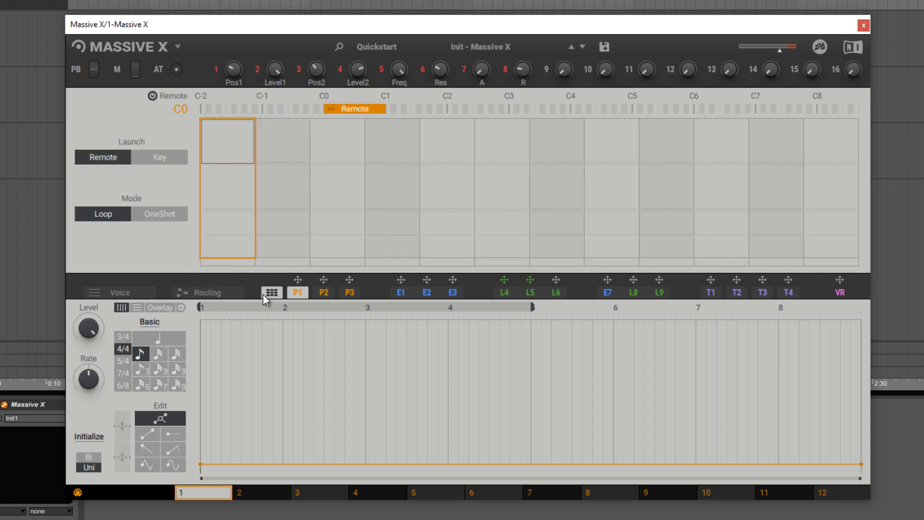
pyautogui.click(161, 159)
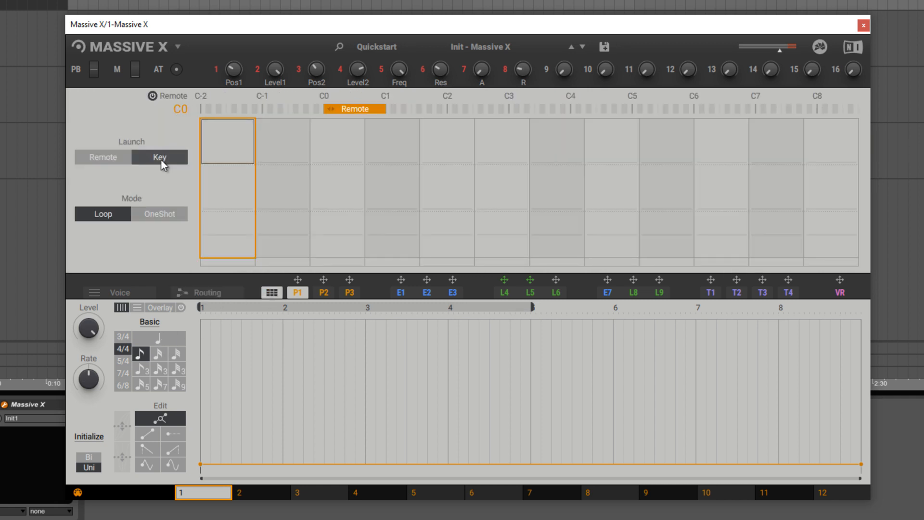
pyautogui.click(157, 213)
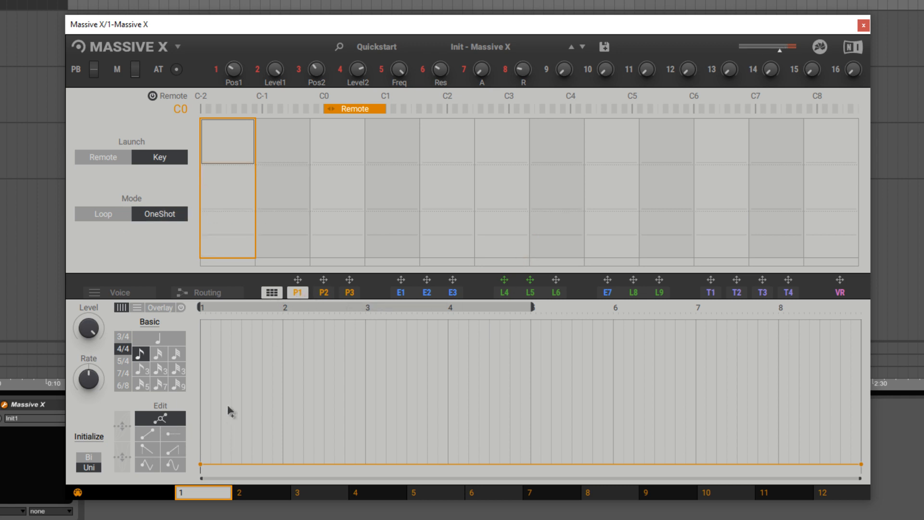
# Draw peaks of differing heights in the P1 pattern at bar 1, halfway through bar 1 and at bar 2, dropping low after each
pyautogui.click(201, 368)
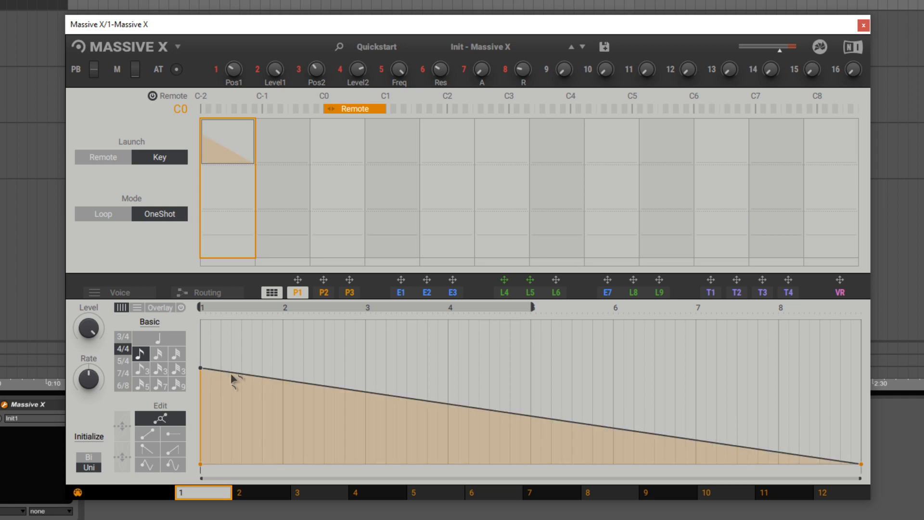
pyautogui.moveTo(223, 378); pyautogui.dragTo(223, 439)
pyautogui.click(242, 404)
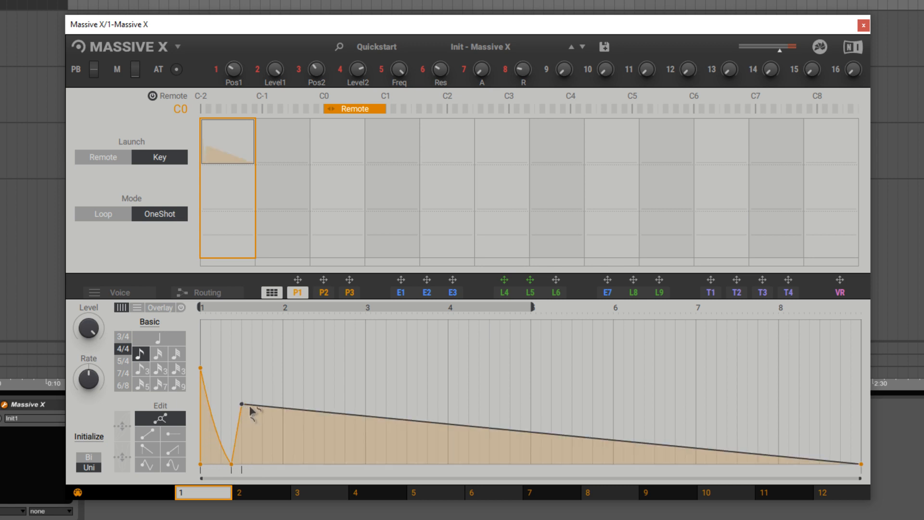
pyautogui.click(262, 463)
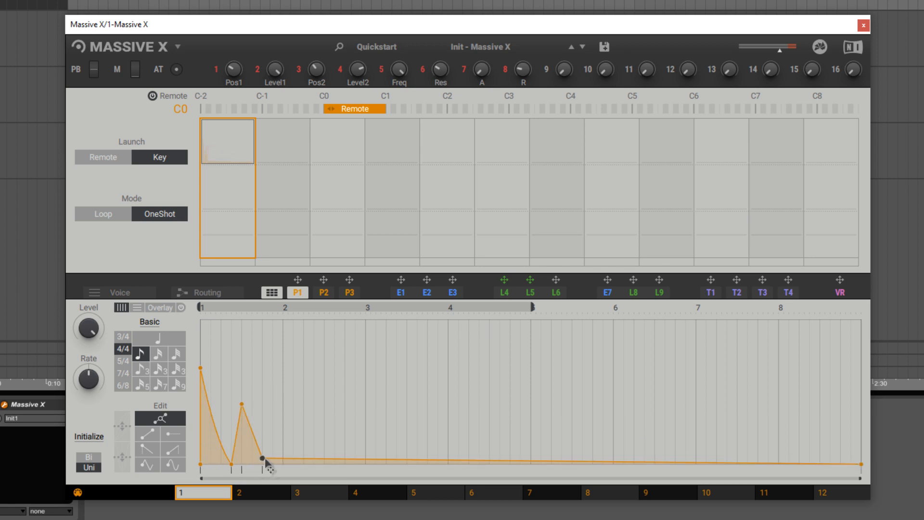
pyautogui.click(283, 345)
pyautogui.click(293, 350)
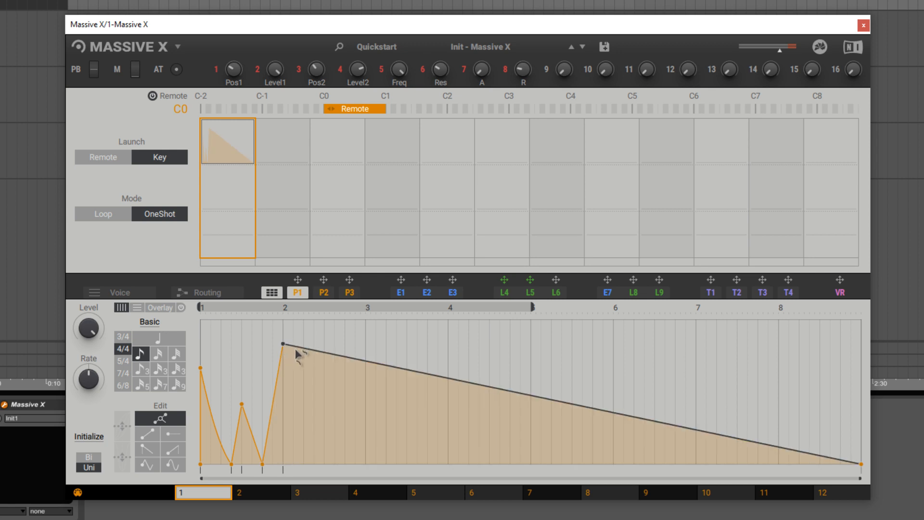
pyautogui.click(335, 453)
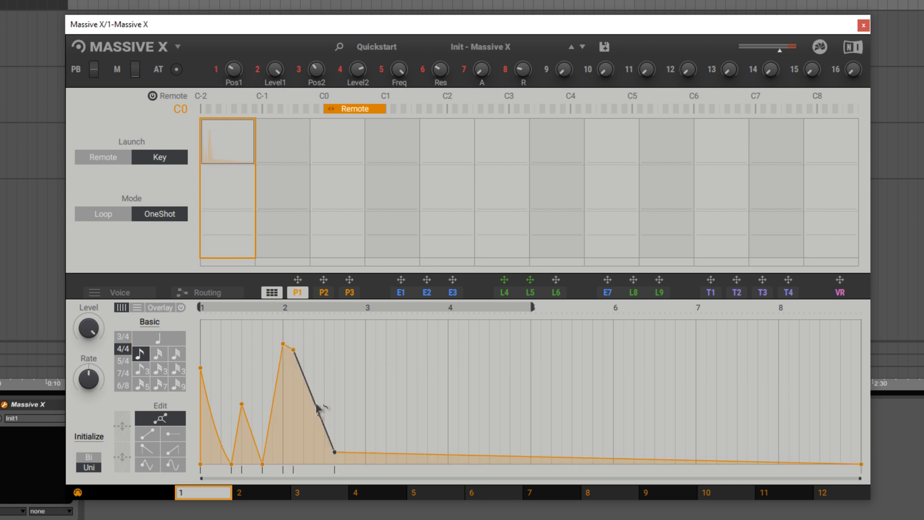
# Curve the fall after the bar 2 peak and add peaks at bar 3, shortly before bar 4 and at bar 4
pyautogui.moveTo(313, 409); pyautogui.dragTo(345, 464)
pyautogui.click(366, 374)
pyautogui.click(407, 458)
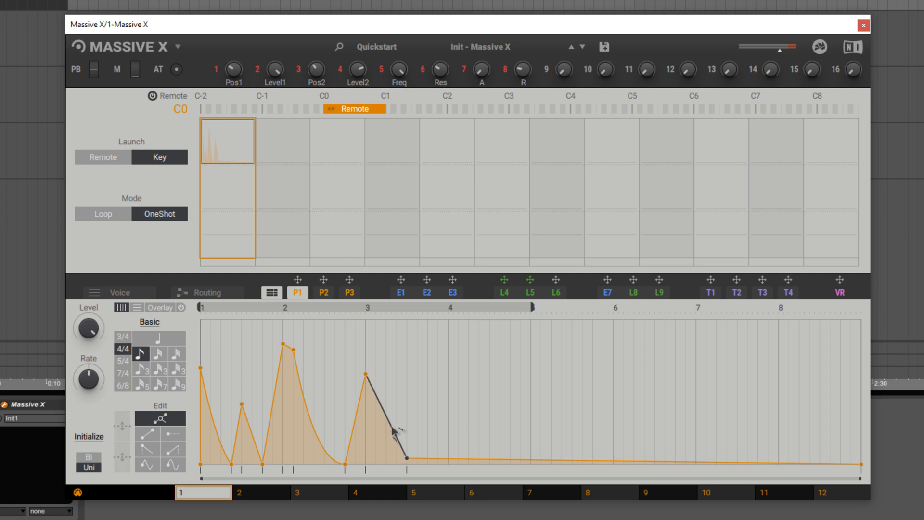
pyautogui.moveTo(395, 436); pyautogui.dragTo(407, 470)
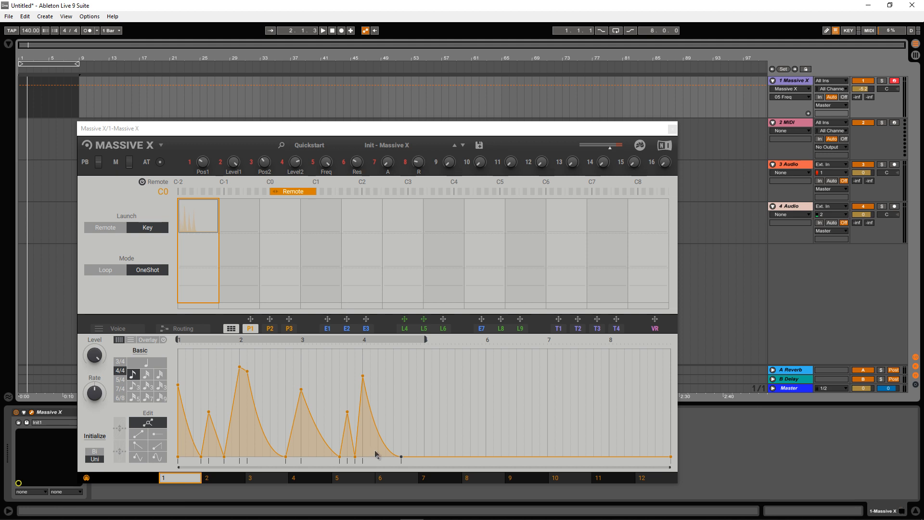
# Add a peak with a curved rise at bar 5, remove the extra point after bar 2, and bow the bar 3 fall outward
pyautogui.moveTo(420, 456); pyautogui.dragTo(423, 451)
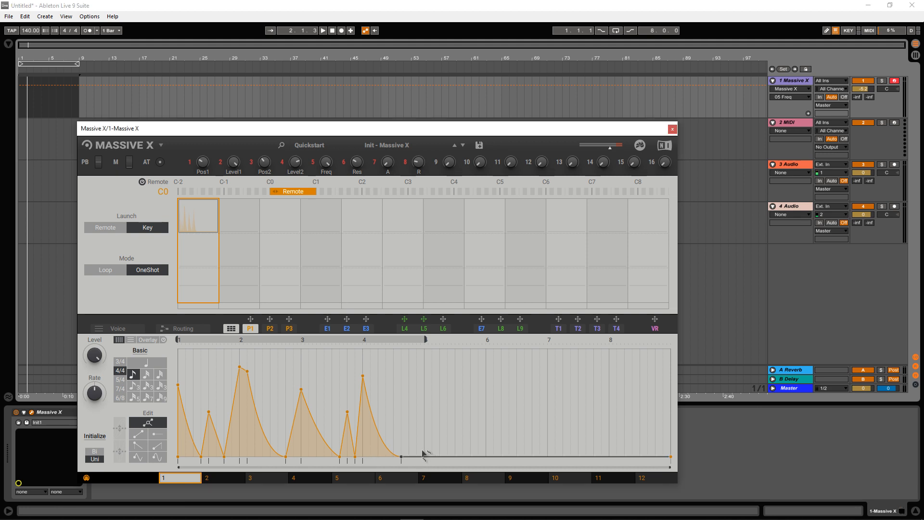
pyautogui.doubleClick(424, 395)
pyautogui.moveTo(417, 412); pyautogui.dragTo(419, 415)
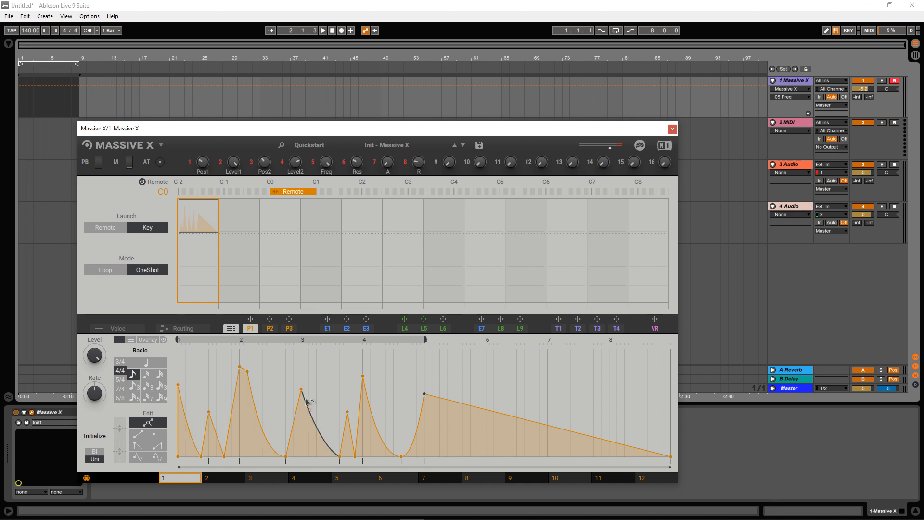
pyautogui.moveTo(248, 371); pyautogui.dragTo(263, 415)
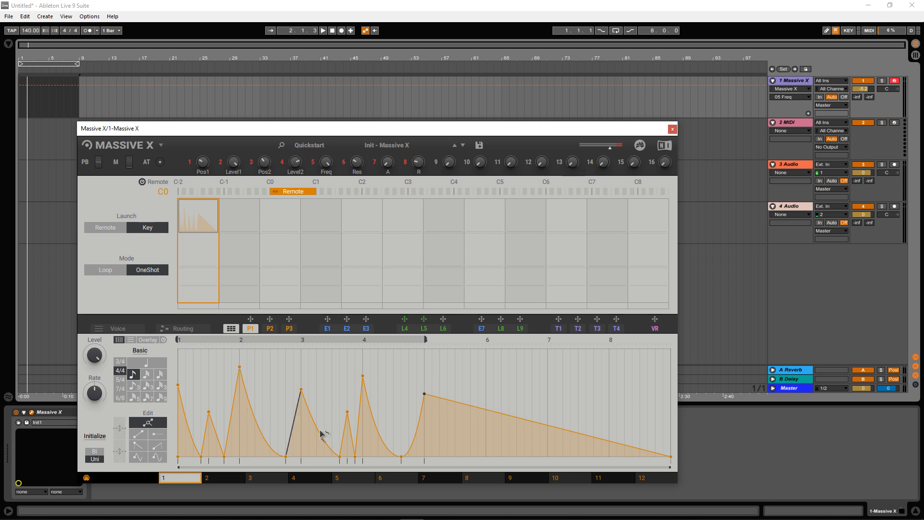
pyautogui.moveTo(318, 429); pyautogui.dragTo(321, 427)
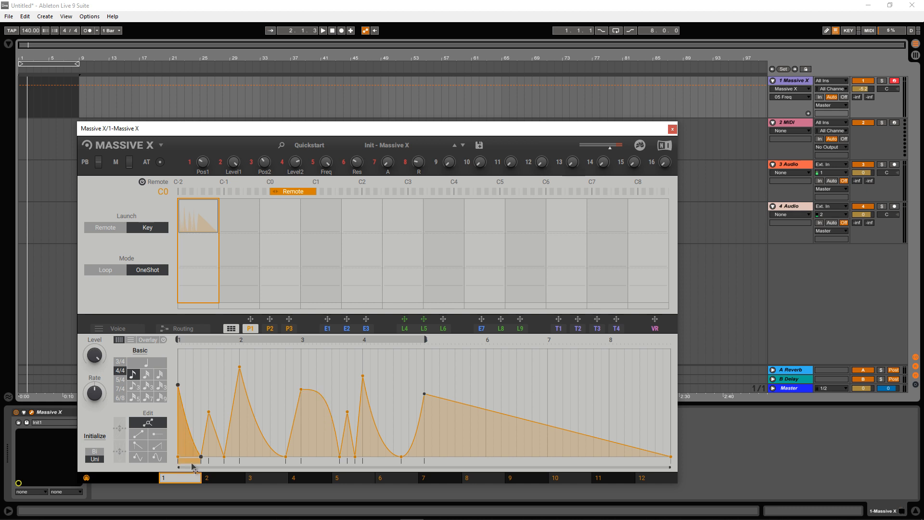
# Paint a run of repeated wave peaks with varying heights from about bar 6 to bar 8 using a wave shape
pyautogui.click(155, 447)
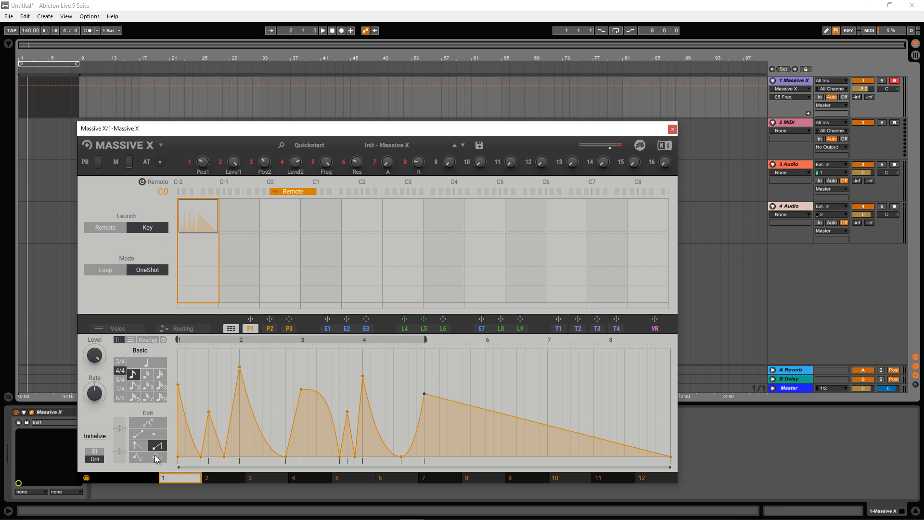
pyautogui.click(157, 457)
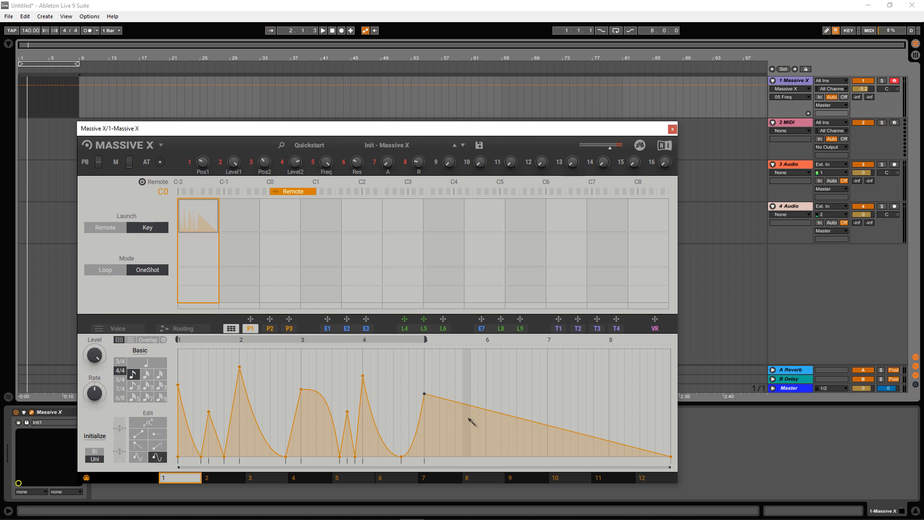
pyautogui.moveTo(501, 441)
pyautogui.mouseDown()
pyautogui.moveTo(574, 429)
pyautogui.moveTo(580, 441)
pyautogui.moveTo(614, 439)
pyautogui.moveTo(629, 430)
pyautogui.moveTo(620, 407)
pyautogui.moveTo(644, 414)
pyautogui.mouseUp()
pyautogui.click(138, 456)
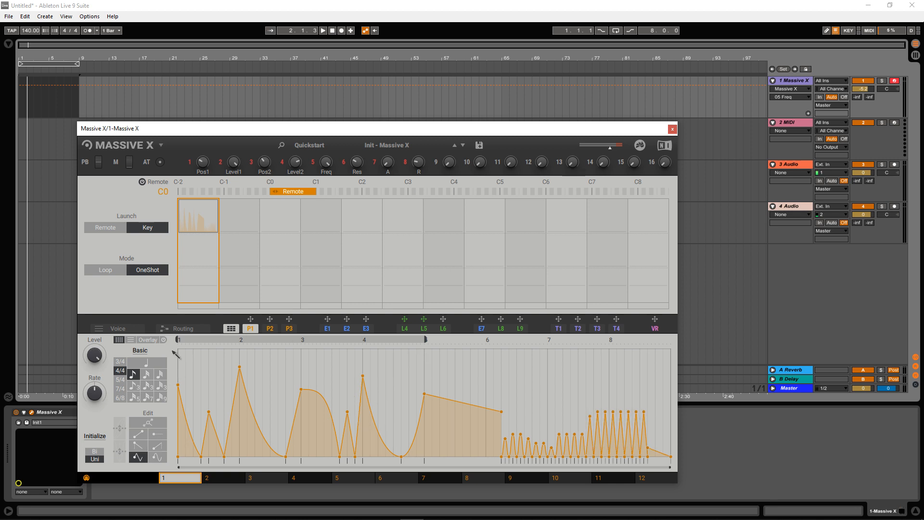
# Bring the synth controls back in place of the pattern grid and adjust the Massive X track's volume
pyautogui.click(231, 329)
pyautogui.click(231, 329)
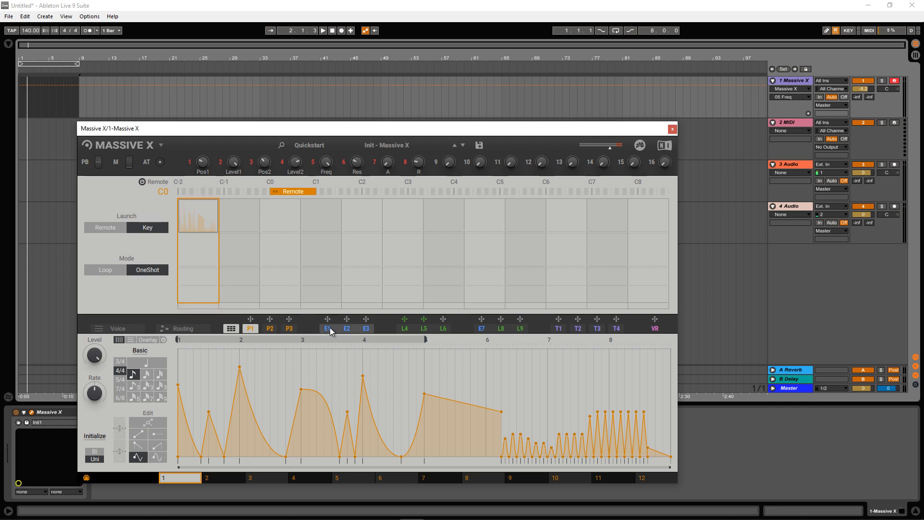
pyautogui.click(231, 328)
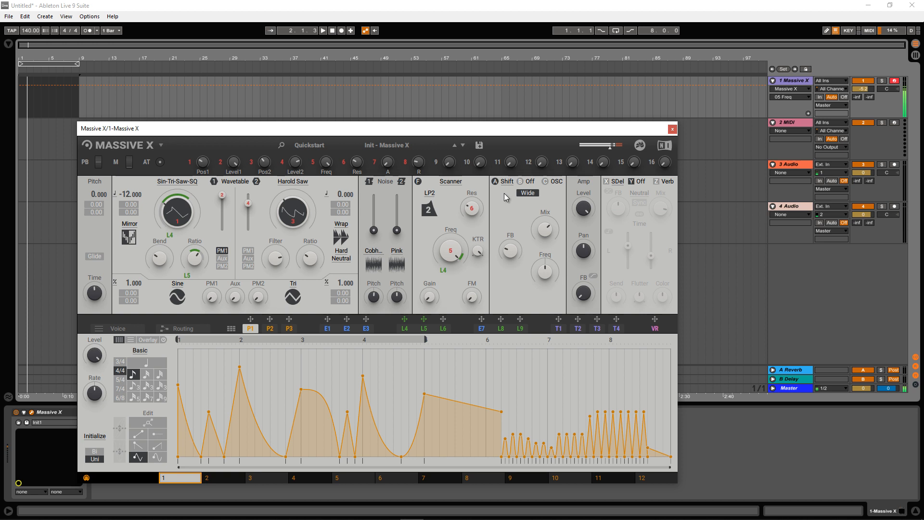
pyautogui.moveTo(870, 91); pyautogui.dragTo(870, 90)
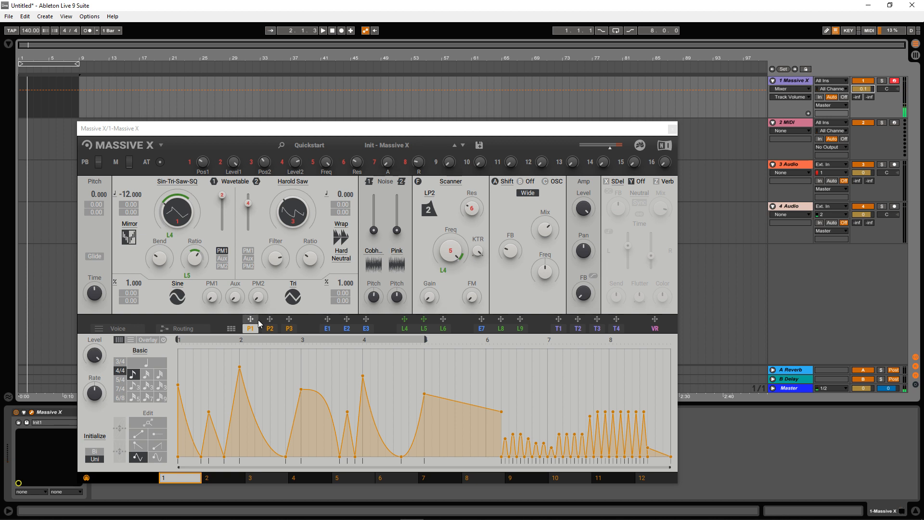
# Assign P1 to the first wavetable oscillator's Bend and raise the pattern's peaks at bars 2 and 3
pyautogui.moveTo(249, 319); pyautogui.dragTo(151, 275)
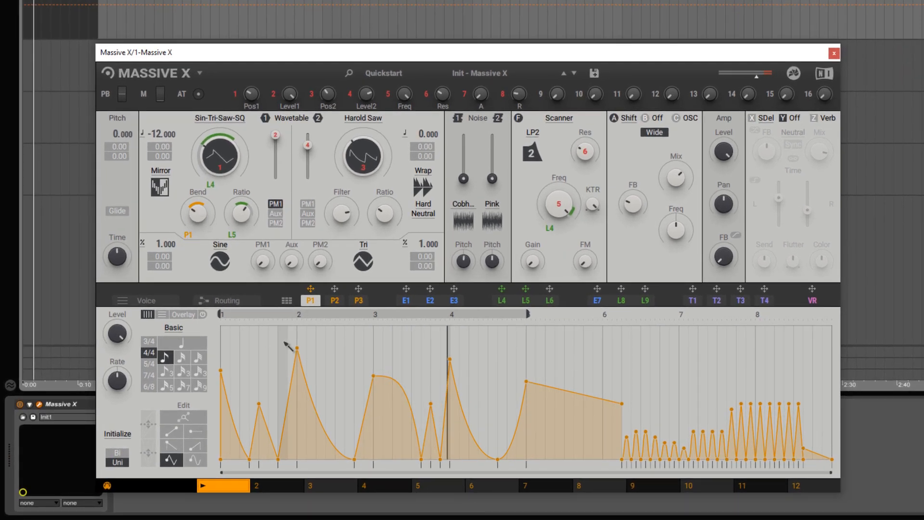
pyautogui.moveTo(296, 347); pyautogui.dragTo(297, 337)
pyautogui.moveTo(375, 373); pyautogui.dragTo(376, 355)
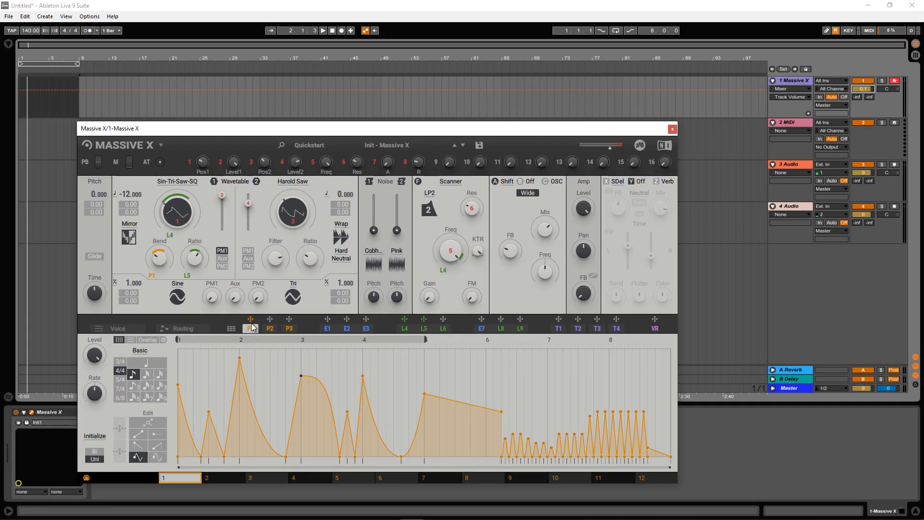
# Remove P1 from the first oscillator's Bend and assign L5 to the Shift effect's Freq with a small positive amount
pyautogui.rightClick(152, 279)
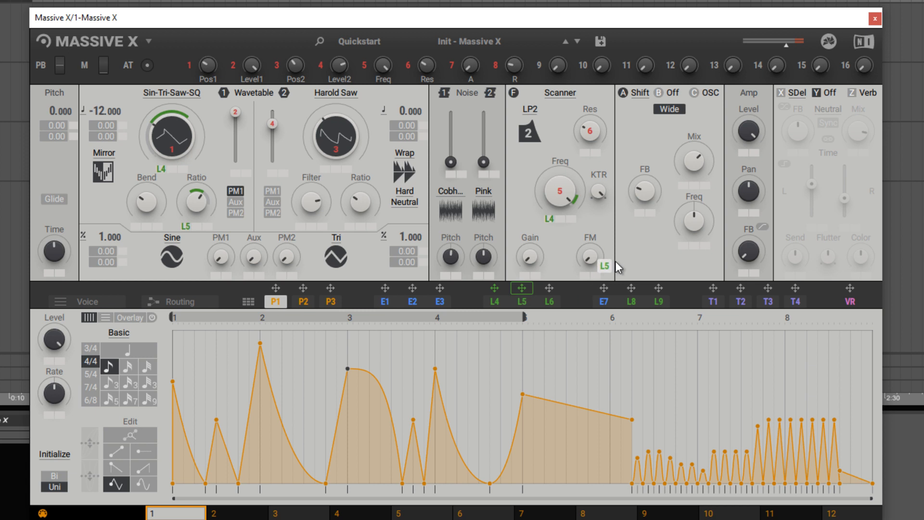
pyautogui.moveTo(528, 292); pyautogui.dragTo(684, 248)
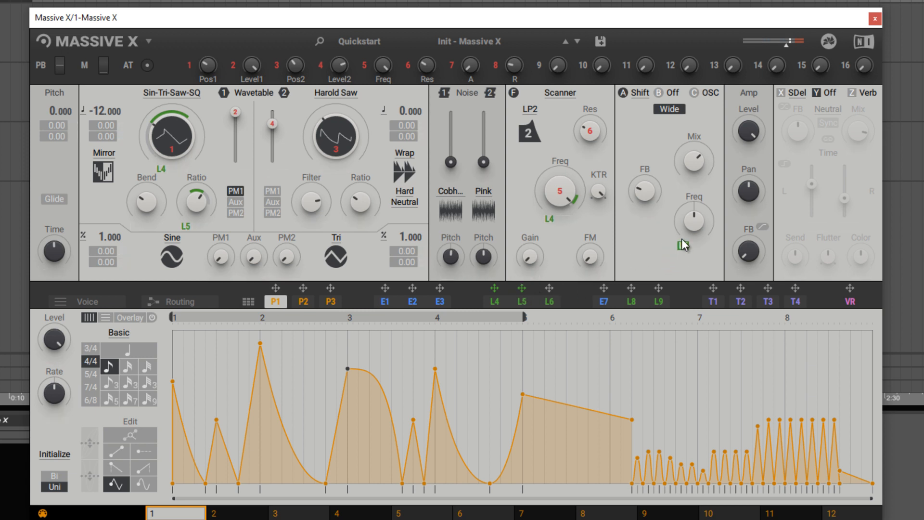
pyautogui.moveTo(682, 239); pyautogui.dragTo(683, 239)
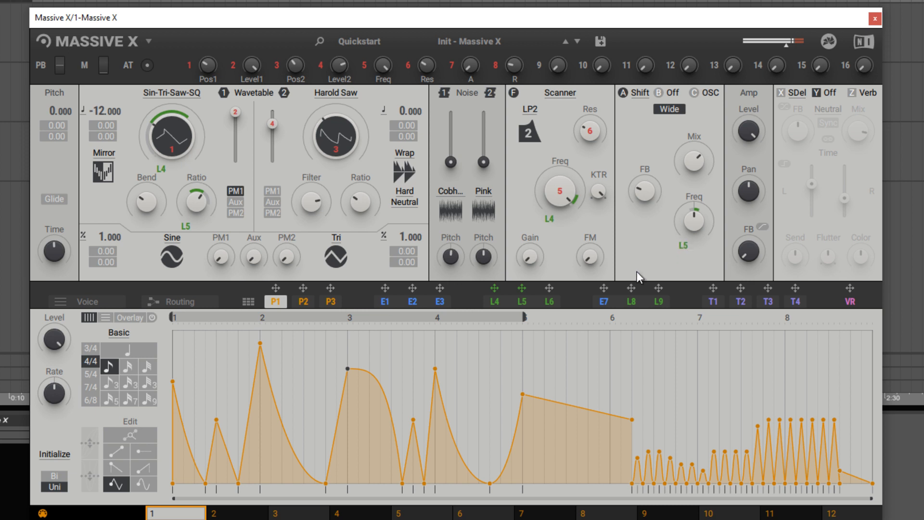
# Assign P1 to the Rate of Modulator 5's Switcher LFO and straighten the fall after bar 2 in the P1 pattern
pyautogui.click(519, 299)
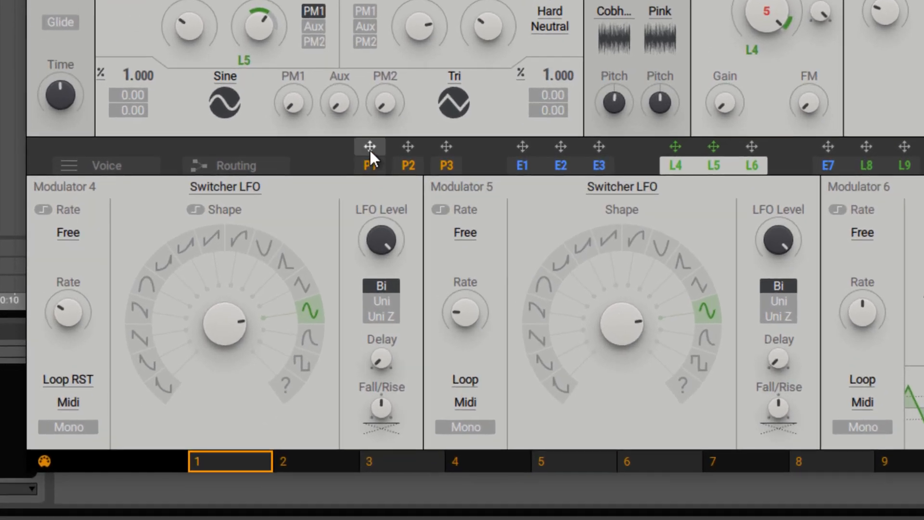
pyautogui.moveTo(370, 149); pyautogui.dragTo(370, 149)
pyautogui.moveTo(458, 346); pyautogui.dragTo(461, 333)
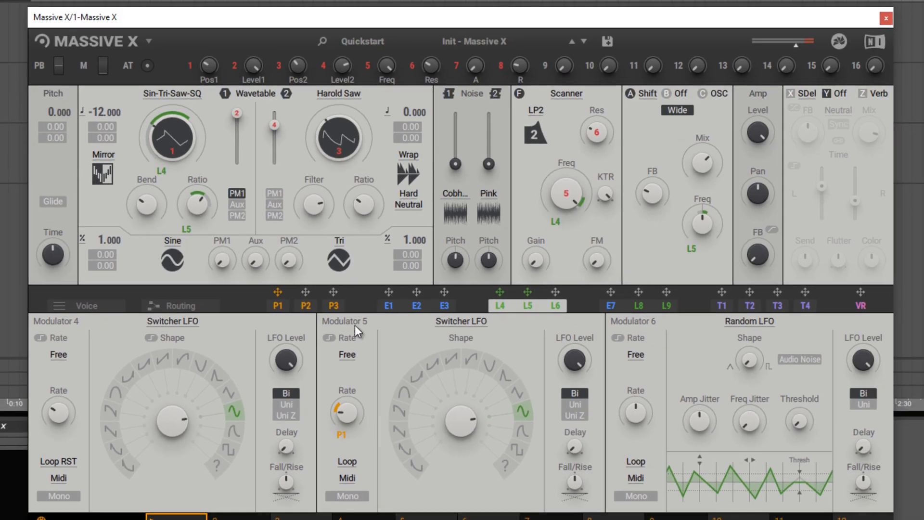
pyautogui.click(278, 306)
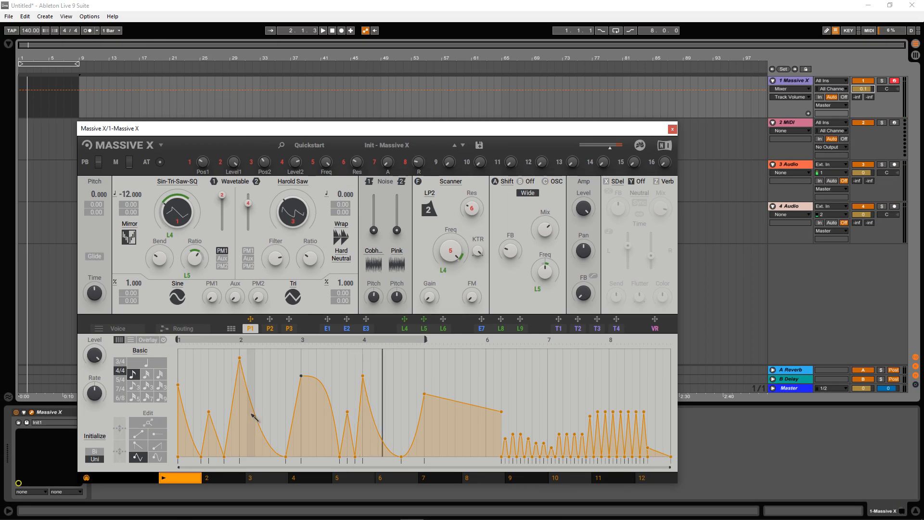
pyautogui.moveTo(259, 410); pyautogui.dragTo(256, 405)
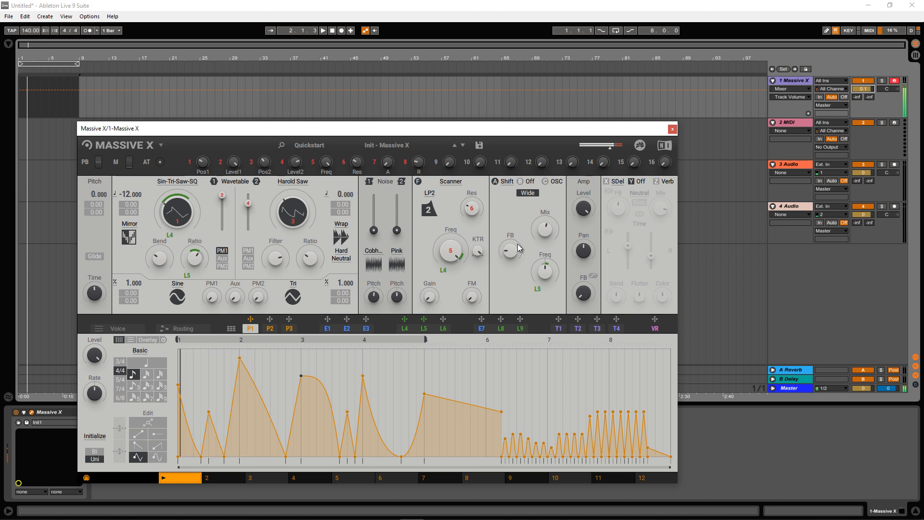
# Bring up the OSC insert in slot C, adjust its Mix, and raise its pitch to 11.000
pyautogui.click(454, 258)
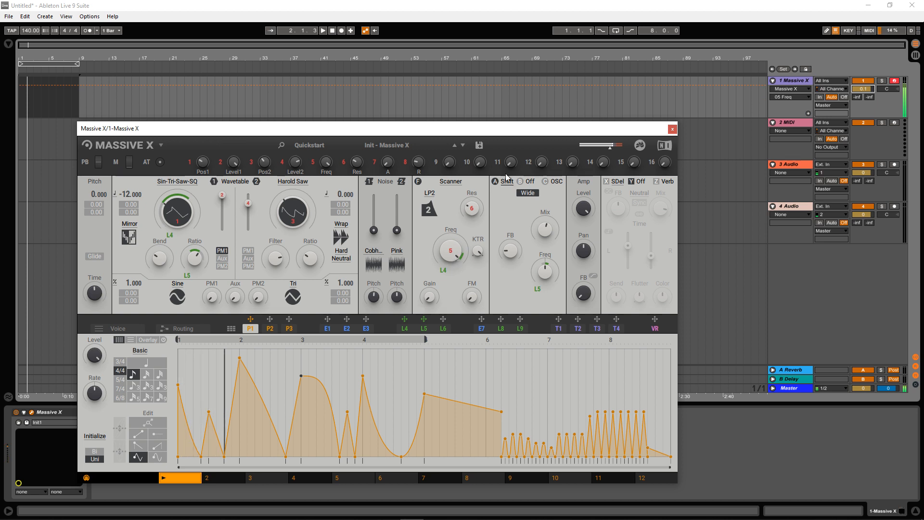
pyautogui.click(555, 183)
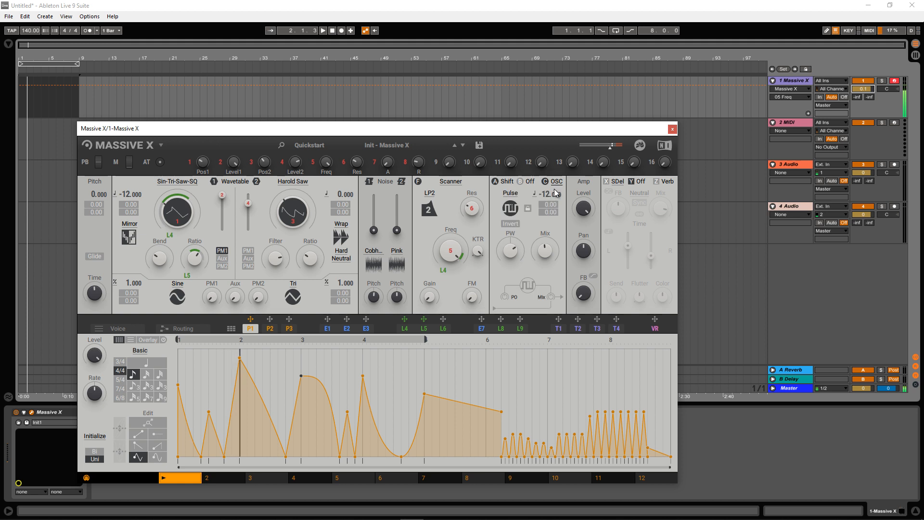
pyautogui.moveTo(548, 245); pyautogui.dragTo(549, 255)
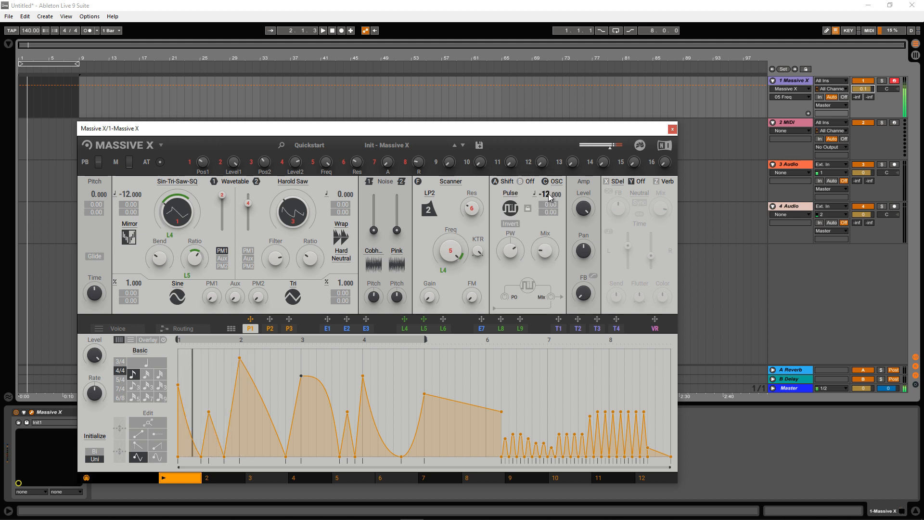
pyautogui.scroll(20, 552, 187)
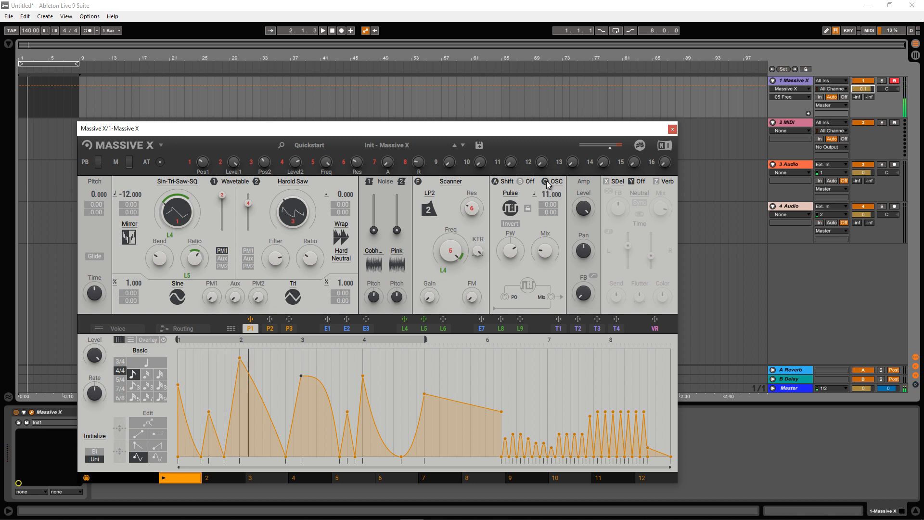
# Bypass the OSC insert in slot C and load the Distortion effect into insert slot B
pyautogui.click(545, 181)
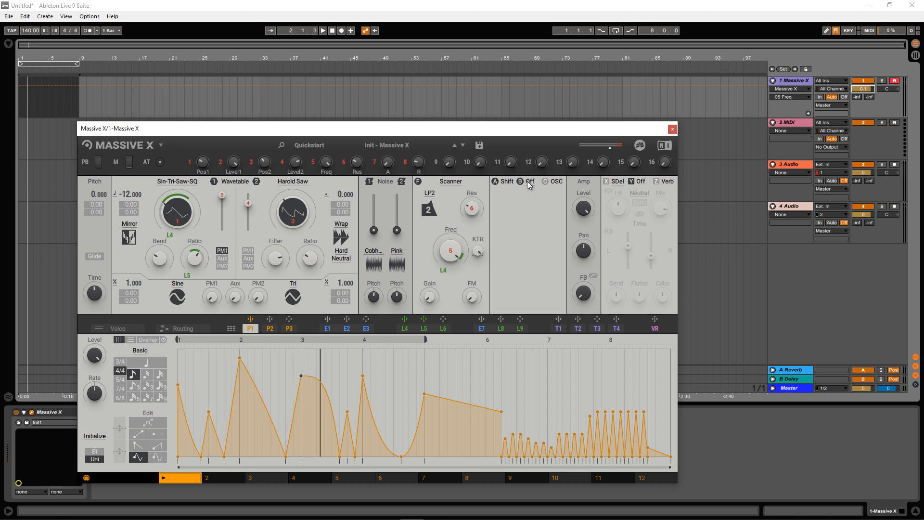
pyautogui.click(529, 182)
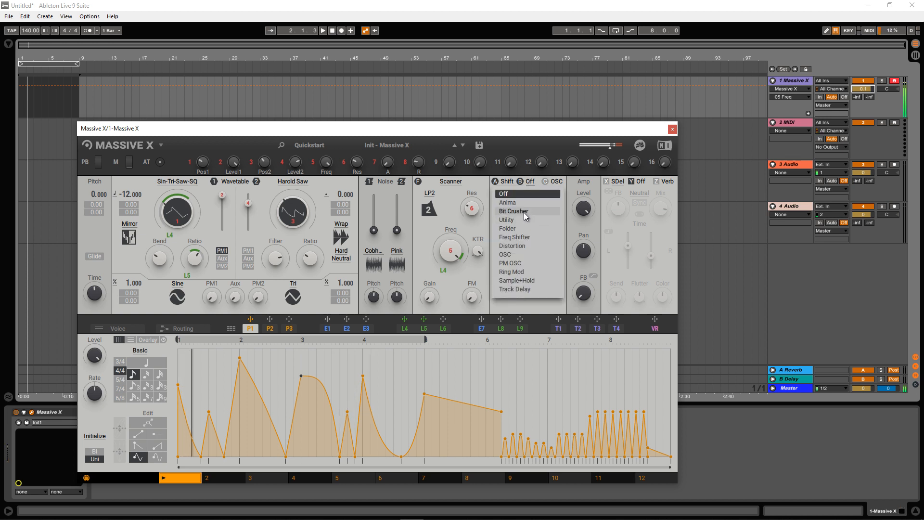
pyautogui.click(532, 246)
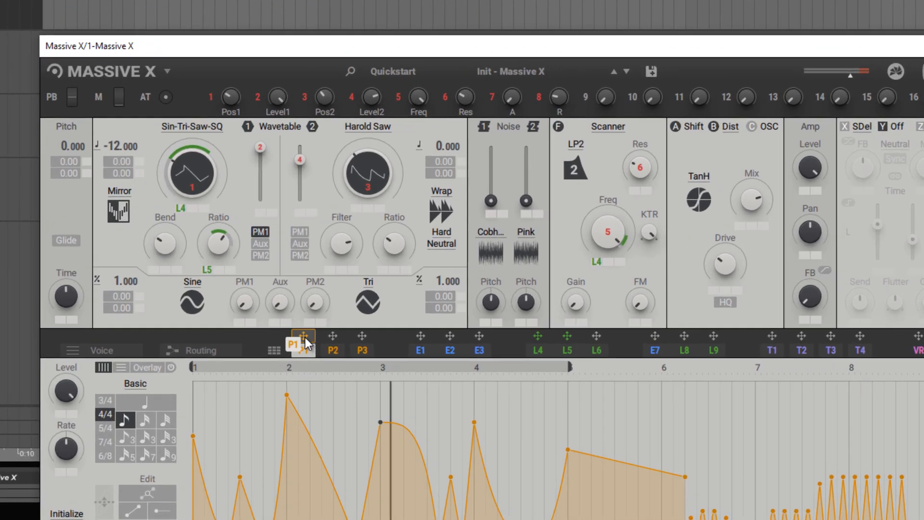
# Assign P1 to the Distortion insert's Drive with a positive amount and lower the Drive's base setting
pyautogui.moveTo(252, 319); pyautogui.dragTo(524, 256)
pyautogui.moveTo(485, 318); pyautogui.dragTo(484, 361)
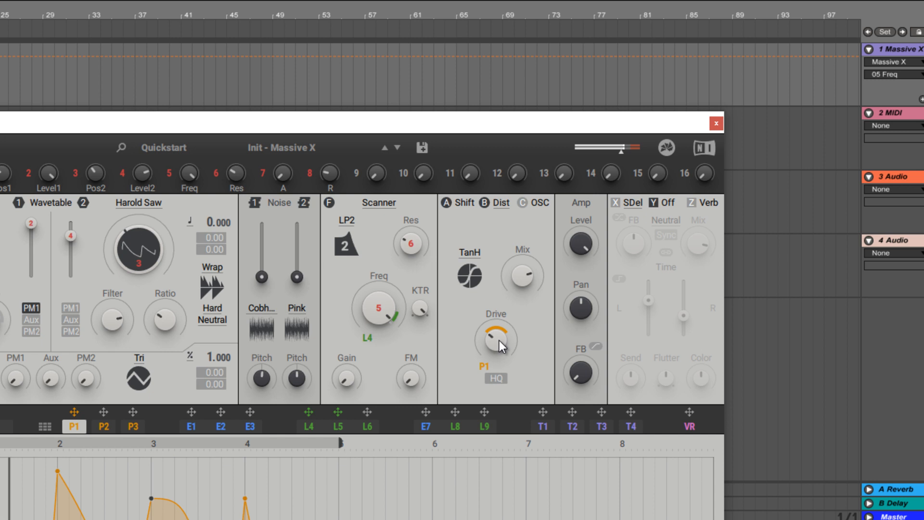
pyautogui.moveTo(493, 356); pyautogui.dragTo(487, 357)
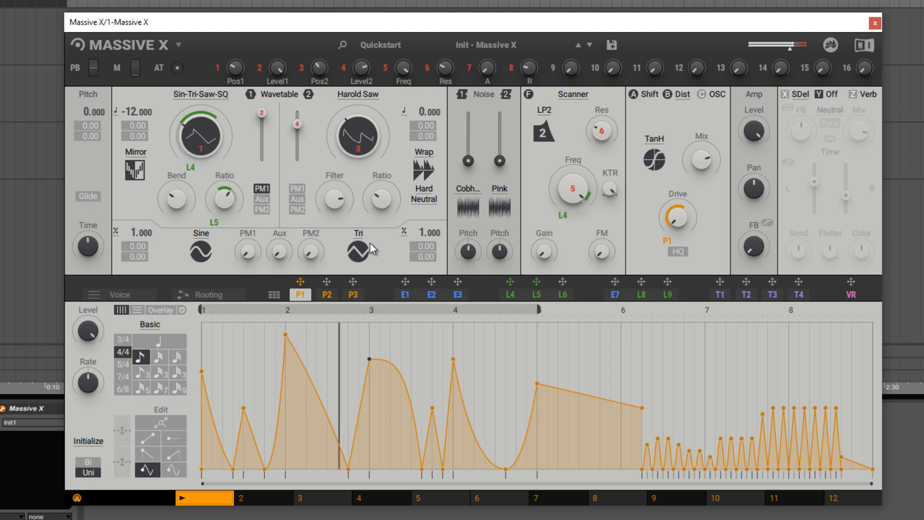
# Enable PM2 modulation on the second wavetable oscillator and assign L5 to the PM2 level
pyautogui.click(299, 210)
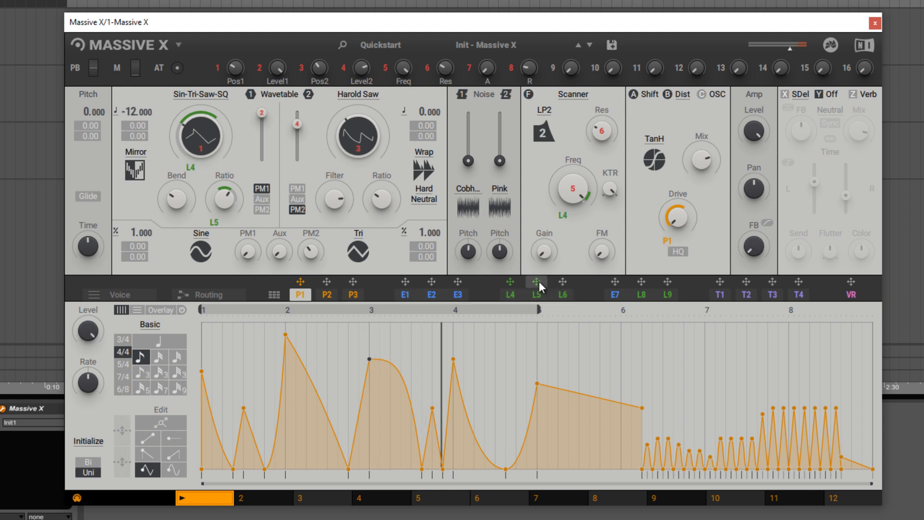
pyautogui.moveTo(537, 281); pyautogui.dragTo(304, 271)
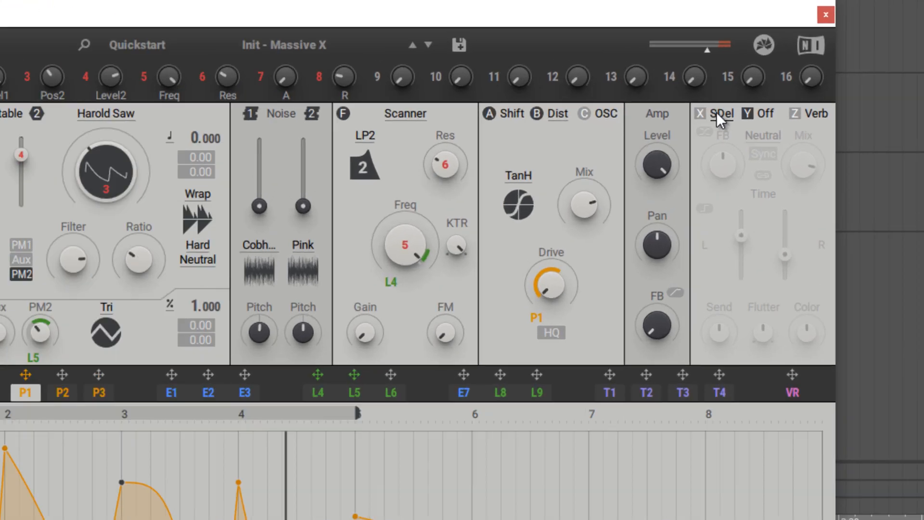
# Replace the Stereo Delay in effect slot X with Reverb, enable it, and adjust its Send and Mix
pyautogui.click(717, 115)
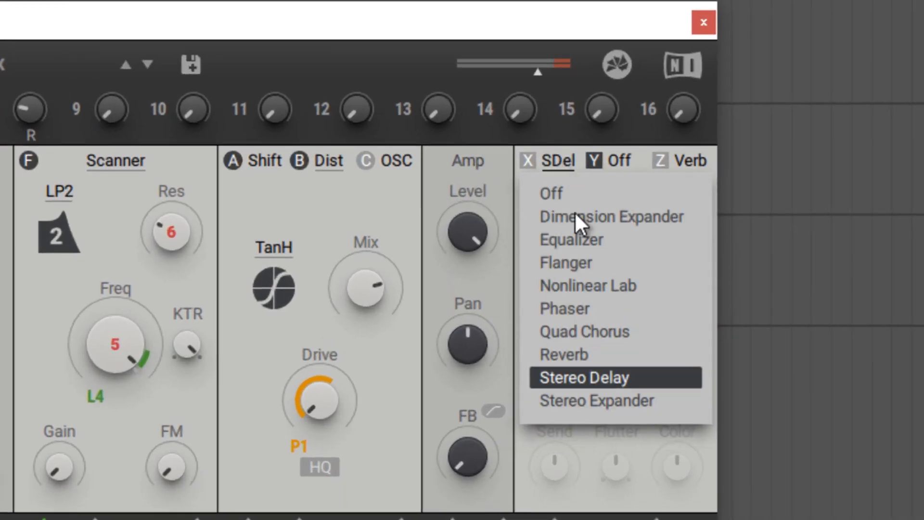
pyautogui.click(581, 355)
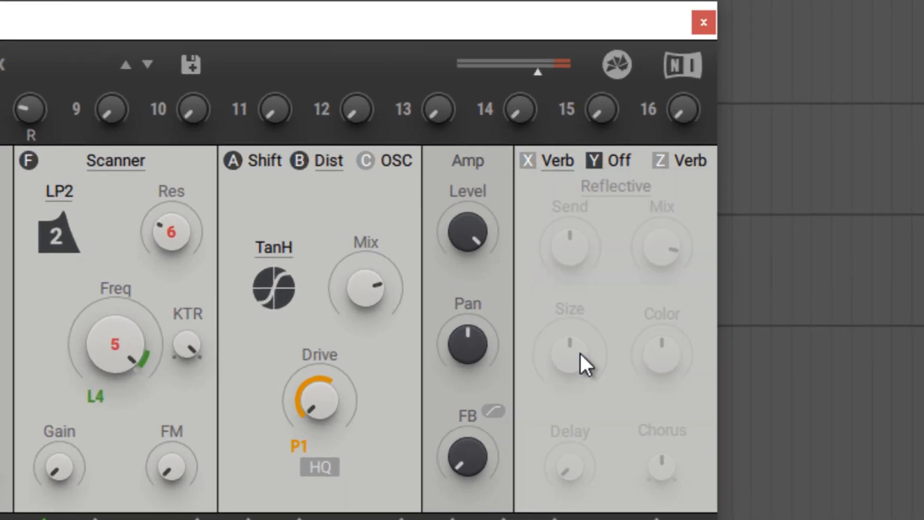
pyautogui.click(528, 160)
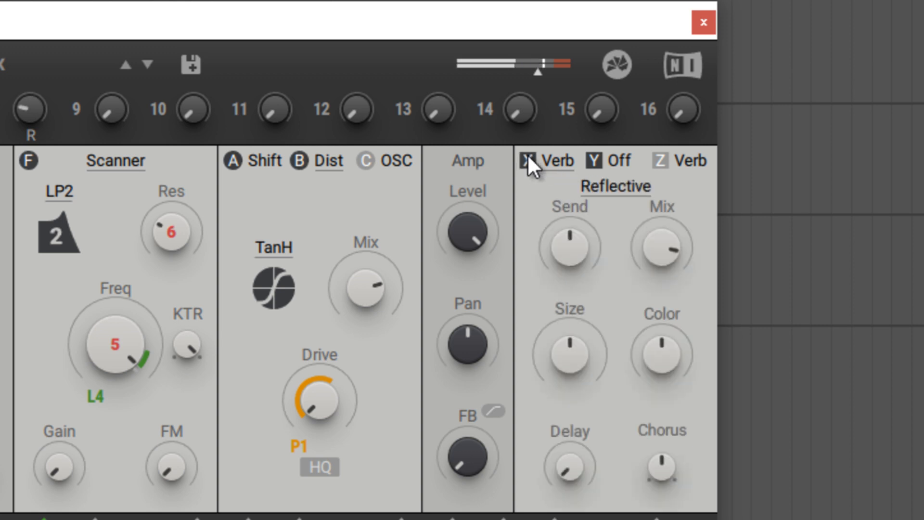
pyautogui.moveTo(593, 243); pyautogui.dragTo(587, 264)
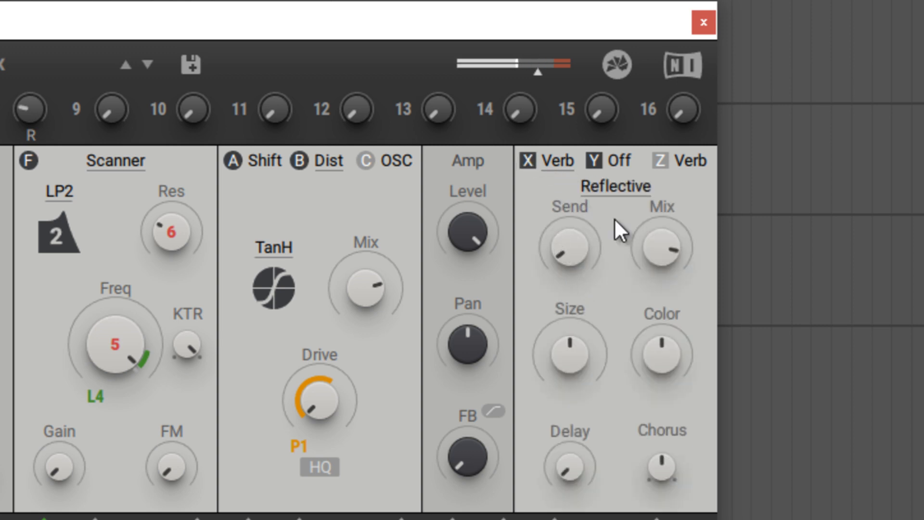
pyautogui.scroll(-3, 673, 258)
pyautogui.moveTo(670, 249); pyautogui.dragTo(671, 257)
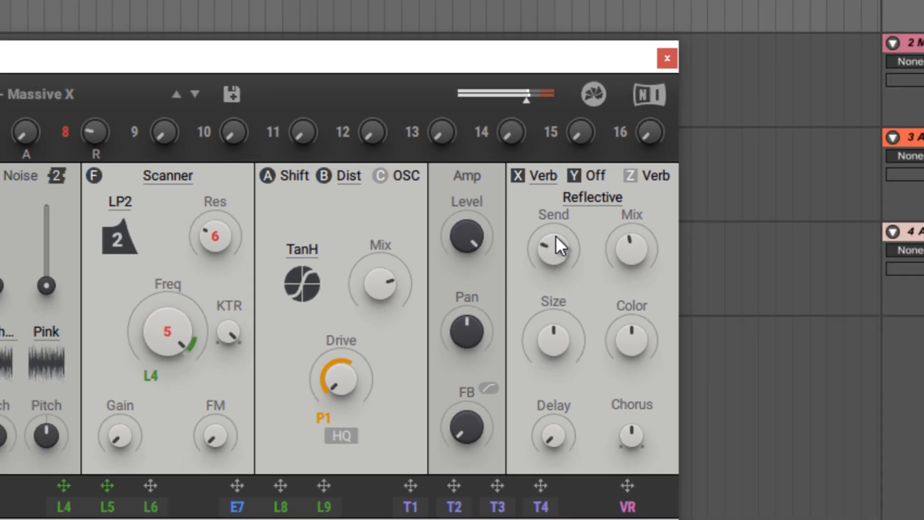
pyautogui.moveTo(572, 247); pyautogui.dragTo(565, 236)
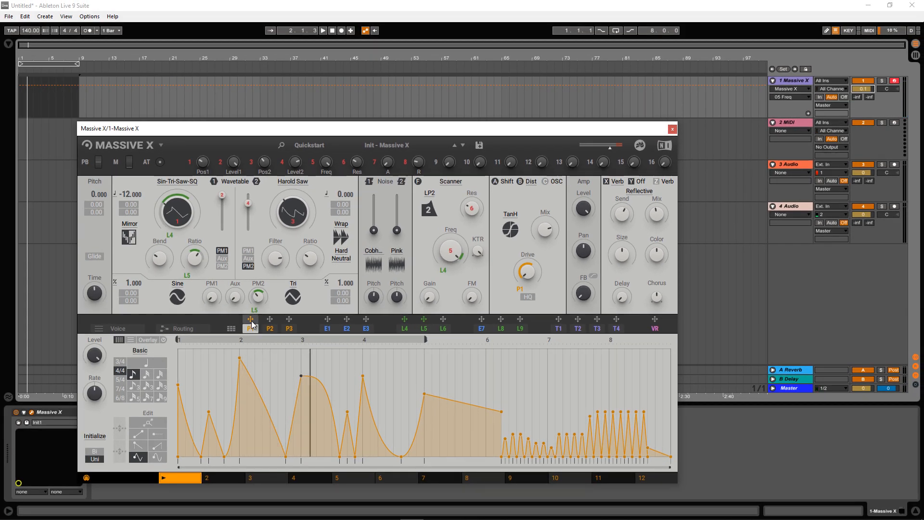
# Lower the Reverb's Send and assign P1 to it with a positive amount
pyautogui.moveTo(249, 319); pyautogui.dragTo(622, 219)
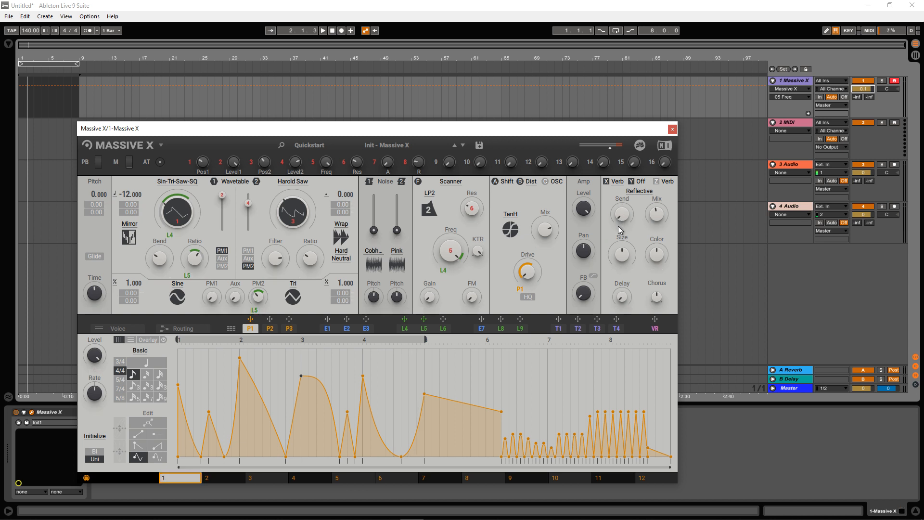
pyautogui.moveTo(251, 320); pyautogui.dragTo(621, 226)
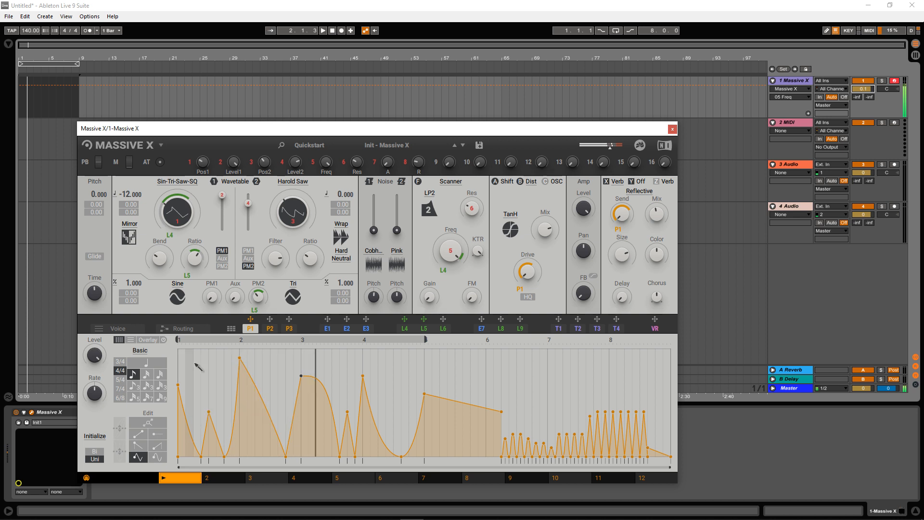
# Raise the P1 pattern's first point and rework the points after bar 3, removing the extra spikes
pyautogui.moveTo(179, 388); pyautogui.dragTo(179, 362)
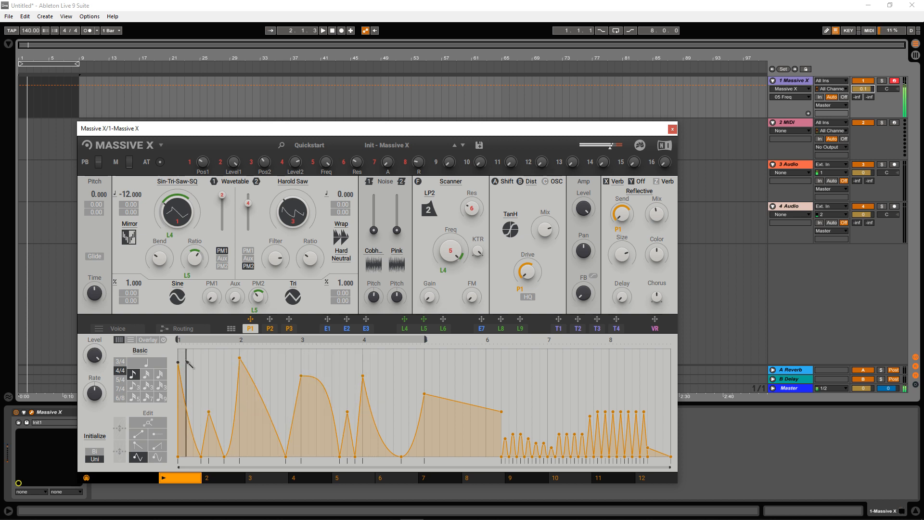
pyautogui.moveTo(318, 386); pyautogui.dragTo(313, 402)
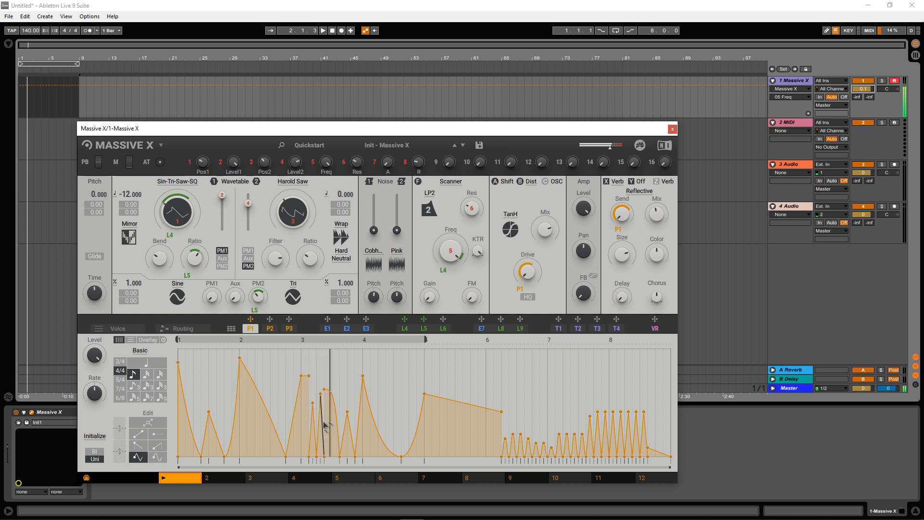
pyautogui.doubleClick(313, 404)
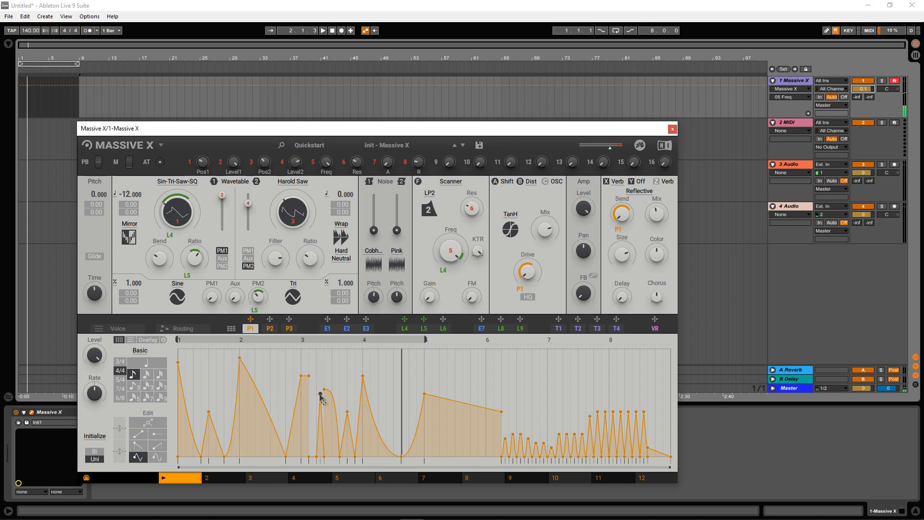
pyautogui.doubleClick(320, 393)
pyautogui.doubleClick(309, 457)
pyautogui.doubleClick(317, 457)
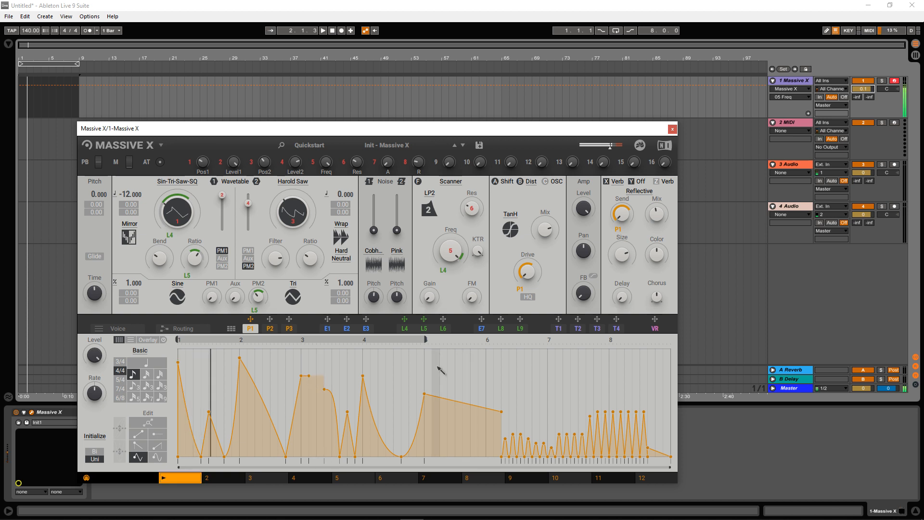
pyautogui.click(150, 424)
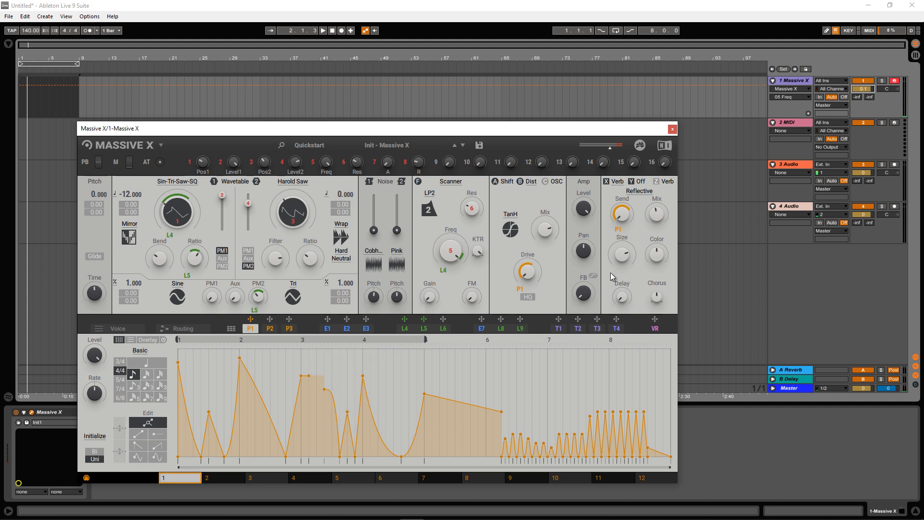
# Save the preset as "Distance MSVX Tut1" and fill in the author's name
pyautogui.click(479, 146)
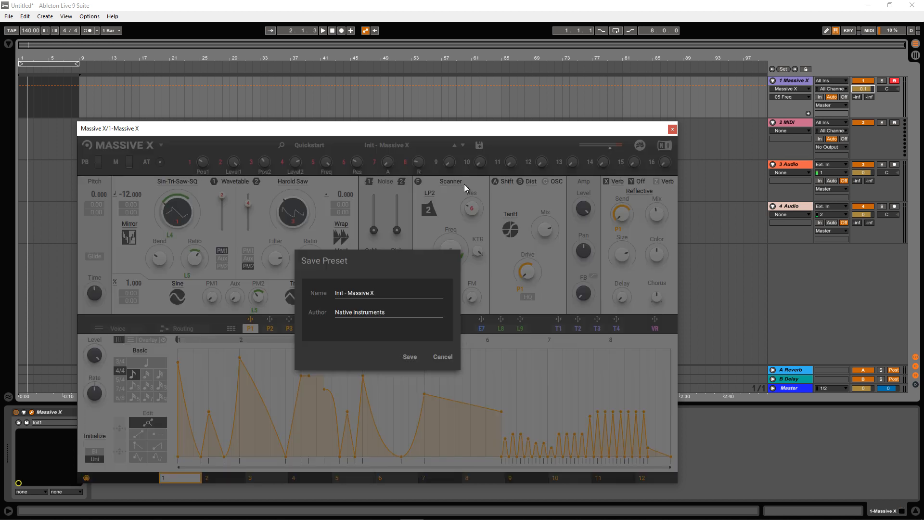
pyautogui.press('BackSpace')
pyautogui.press('BackSpace')
pyautogui.press('BackSpace')
pyautogui.press('BackSpace')
pyautogui.press('BackSpace')
pyautogui.press('BackSpace')
pyautogui.press('BackSpace')
pyautogui.press('BackSpace')
pyautogui.press('BackSpace')
pyautogui.press('BackSpace')
pyautogui.press('BackSpace')
pyautogui.press('BackSpace')
pyautogui.press('BackSpace')
pyautogui.press('BackSpace')
pyautogui.press('BackSpace')
pyautogui.press('BackSpace')
pyautogui.write('Distance MSVX Tut1')
pyautogui.moveTo(401, 314); pyautogui.dragTo(330, 310)
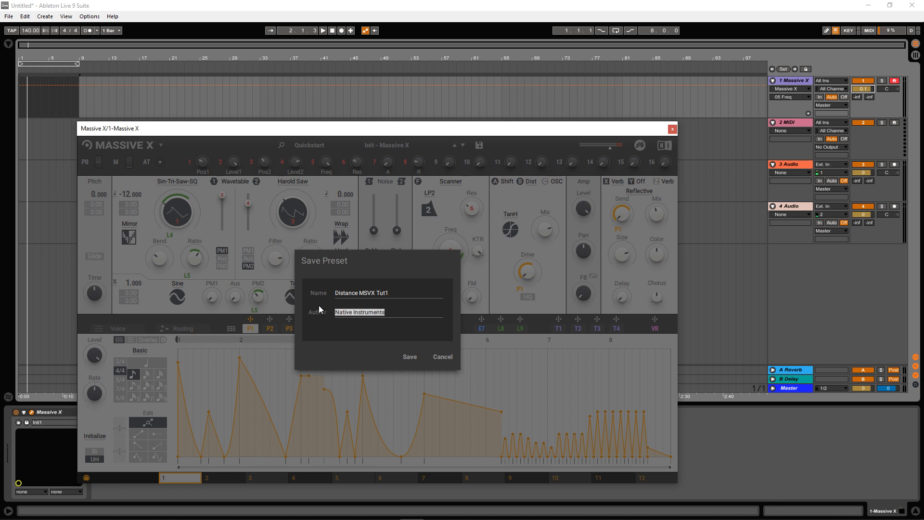
pyautogui.write('Distnace')
pyautogui.press('BackSpace')
pyautogui.press('BackSpace')
pyautogui.press('BackSpace')
pyautogui.press('BackSpace')
pyautogui.write('ance')
pyautogui.click(410, 356)
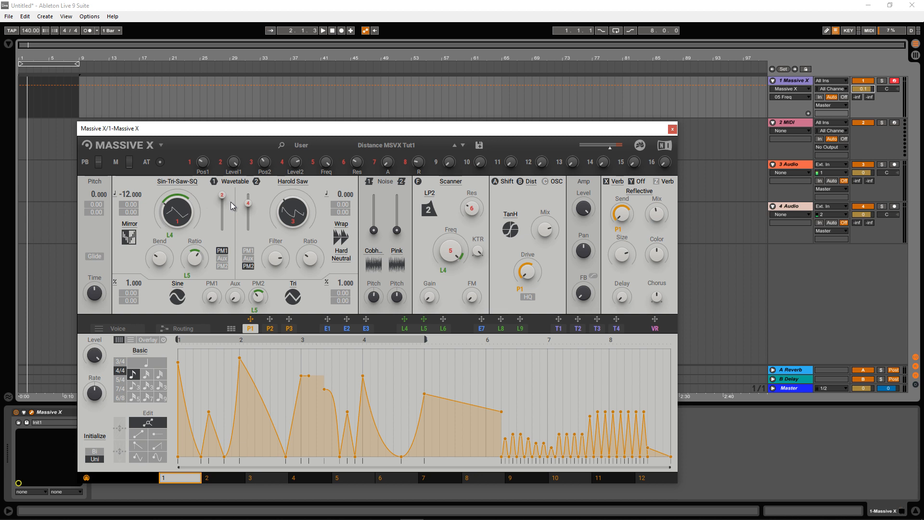
# Load the Equalizer into effect slot Y, raise its Low, Mid and Hi Gain, and lower the high band's Freq
pyautogui.press('a')
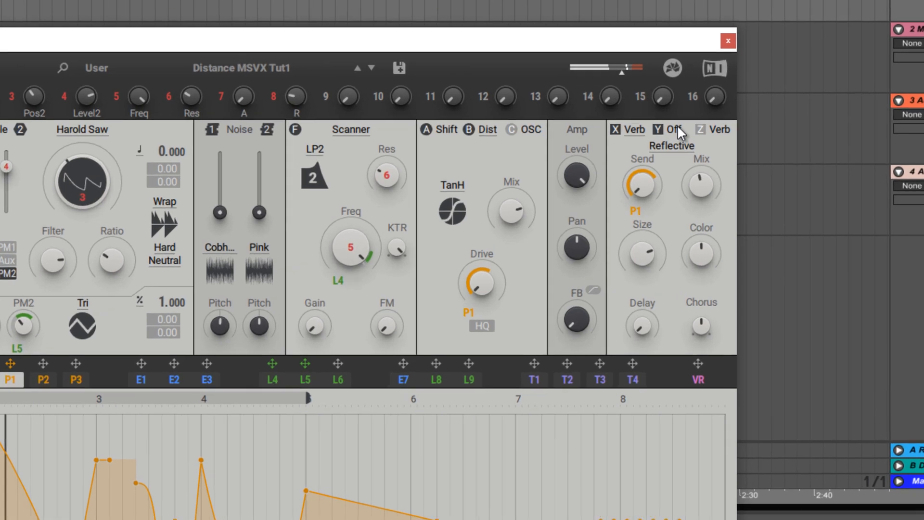
pyautogui.click(643, 179)
pyautogui.click(679, 124)
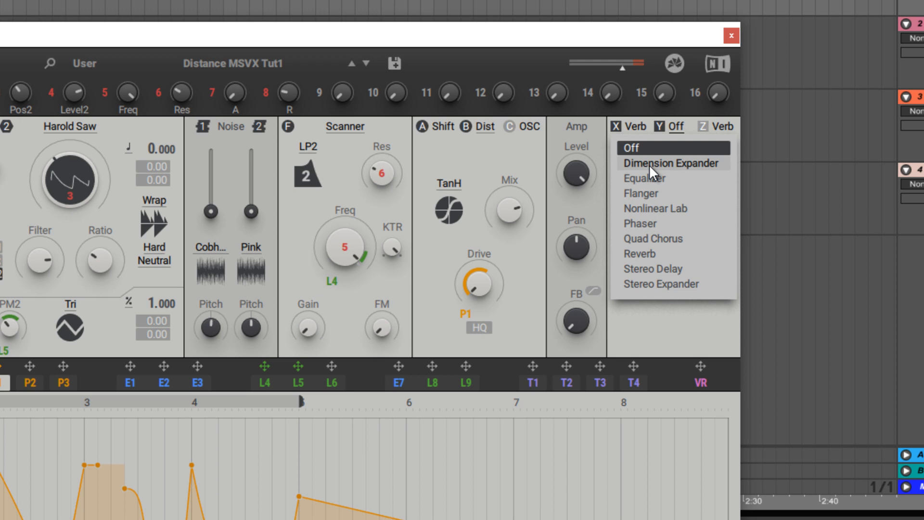
pyautogui.click(662, 178)
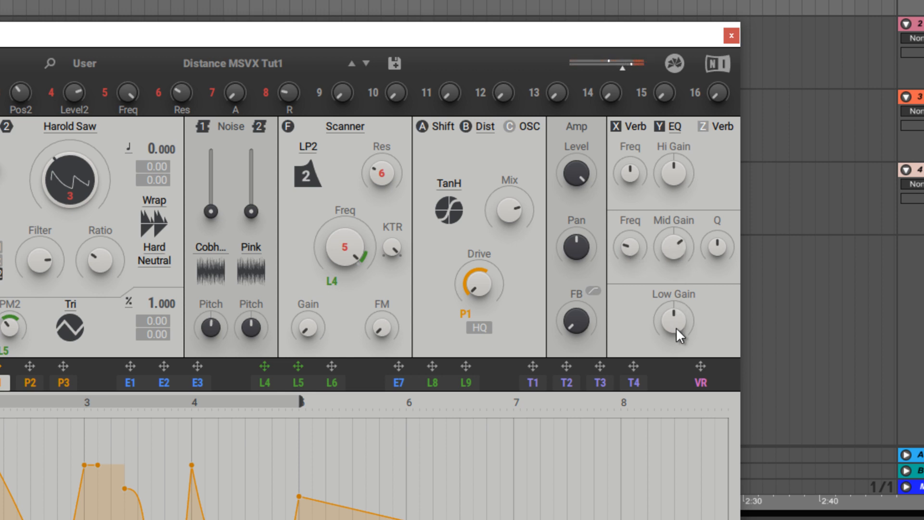
pyautogui.moveTo(680, 315); pyautogui.dragTo(676, 315)
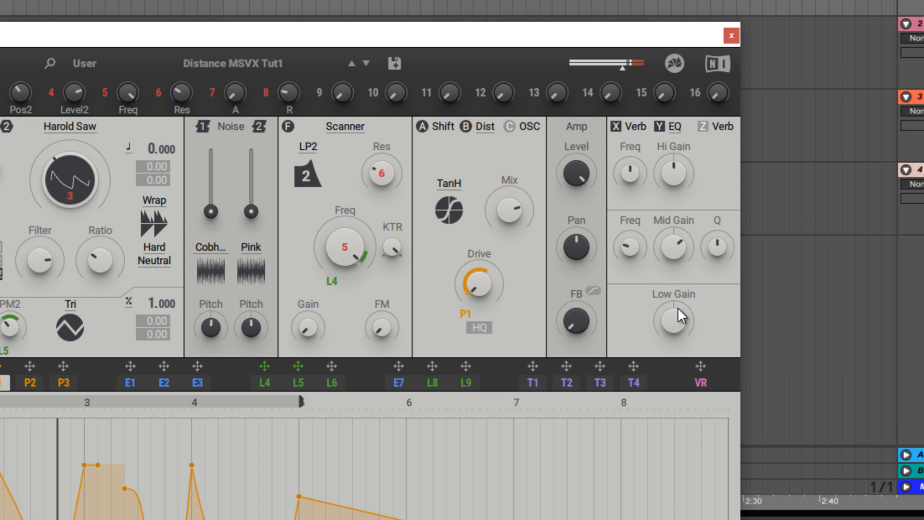
pyautogui.click(660, 124)
pyautogui.click(660, 124)
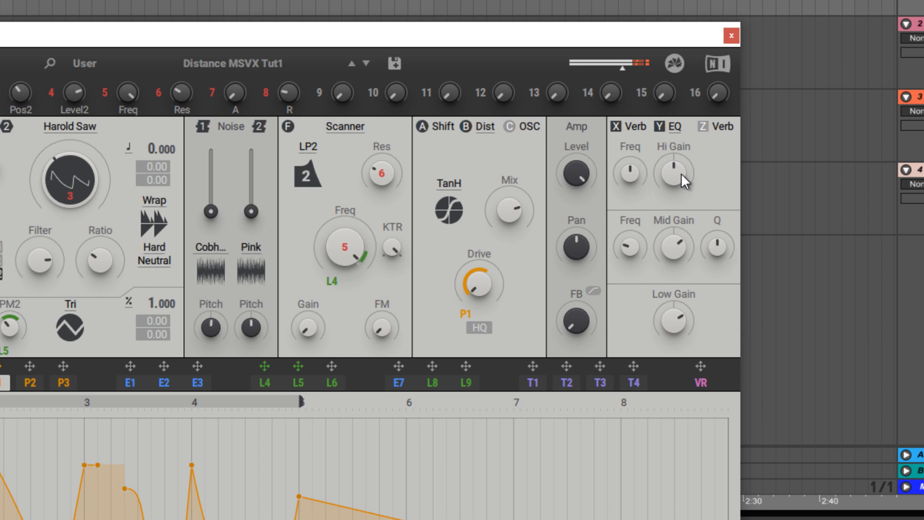
pyautogui.moveTo(678, 172); pyautogui.dragTo(628, 180)
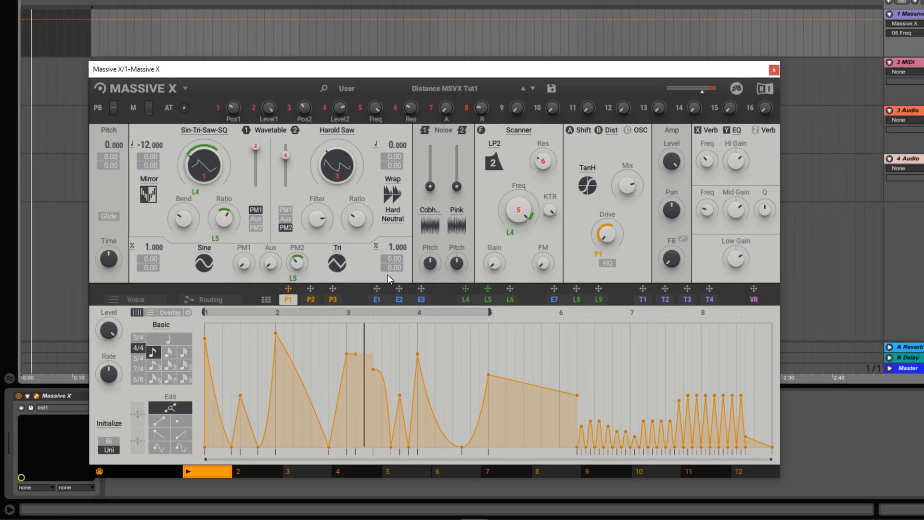
# Assign P1 to the Equalizer's mid-band Freq with a small positive amount
pyautogui.moveTo(288, 288); pyautogui.dragTo(710, 193)
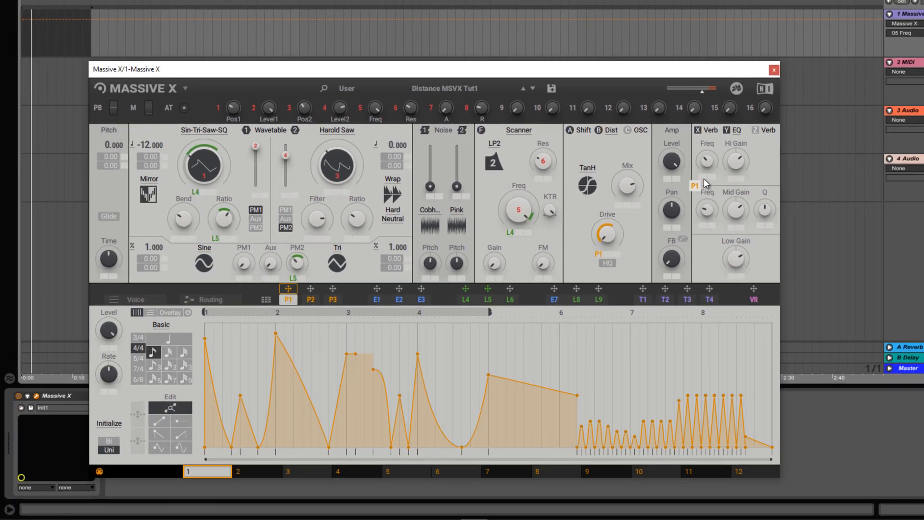
pyautogui.moveTo(704, 230); pyautogui.dragTo(704, 226)
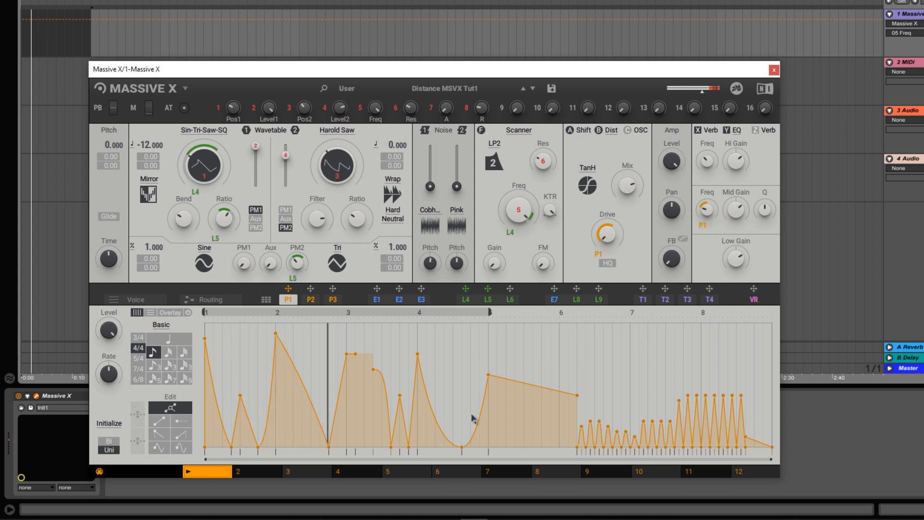
# Lower the P1 pattern's peaks at bars 1 and 2 and reshape the curves between bars 4 and 5
pyautogui.moveTo(275, 333); pyautogui.dragTo(282, 355)
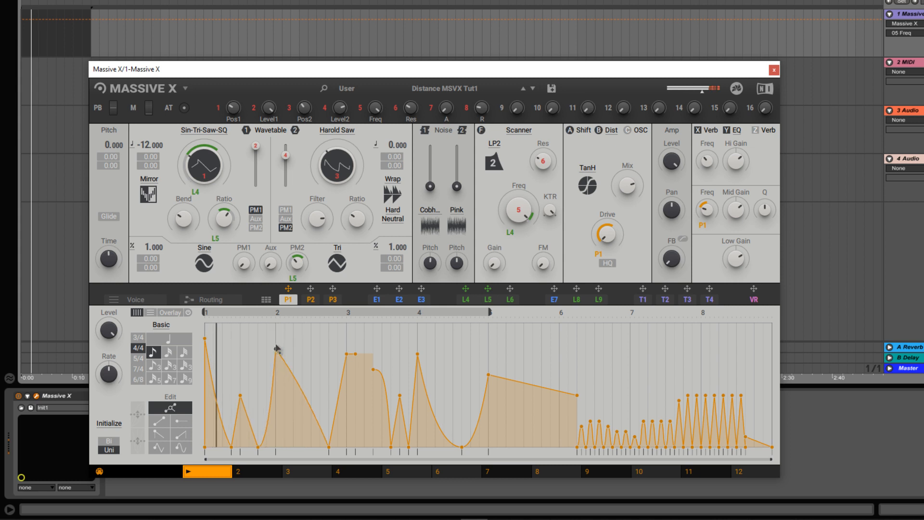
pyautogui.moveTo(205, 339); pyautogui.dragTo(206, 414)
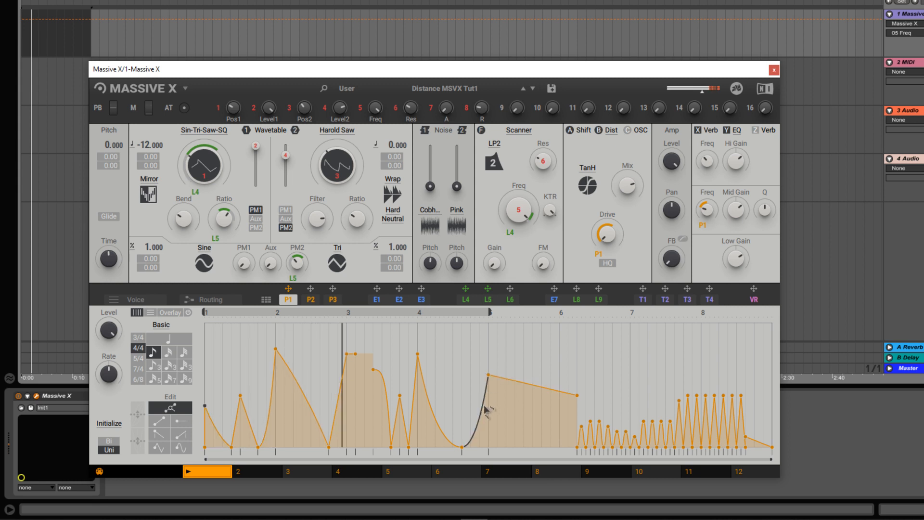
pyautogui.moveTo(483, 404); pyautogui.dragTo(439, 411)
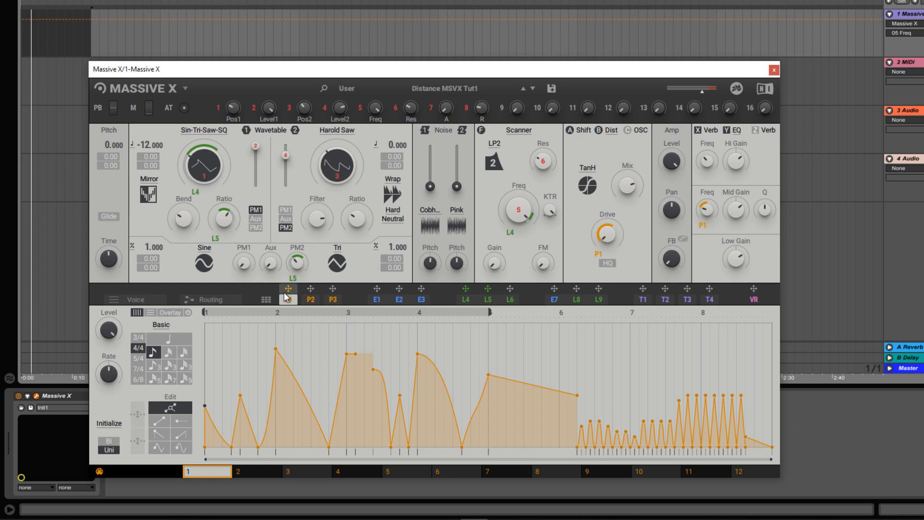
# Assign P1 to the pitch of both wavetable oscillators and set each modulation amount to 12.00
pyautogui.moveTo(288, 291); pyautogui.dragTo(174, 160)
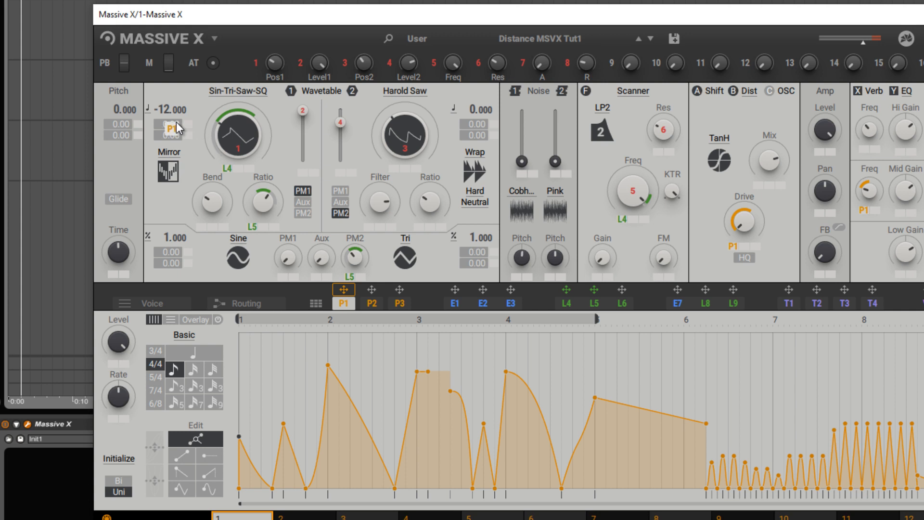
pyautogui.moveTo(189, 124); pyautogui.dragTo(187, 130)
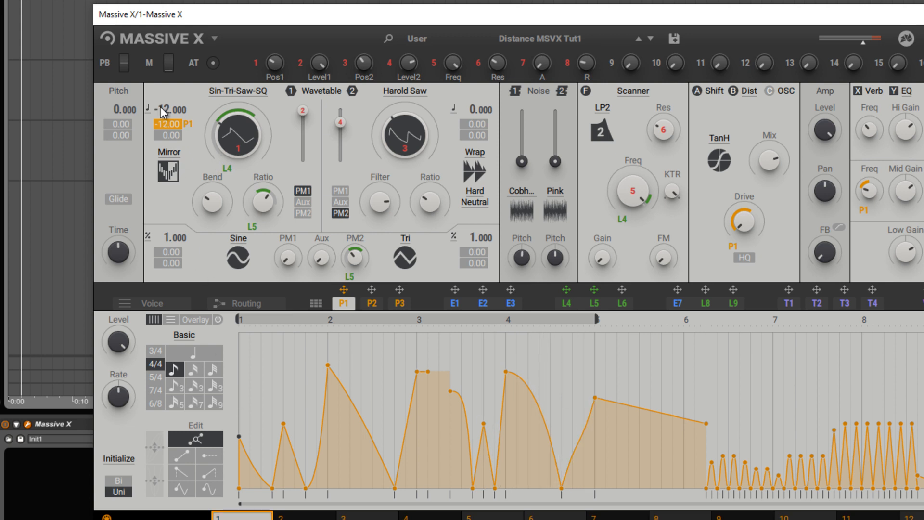
pyautogui.moveTo(343, 292); pyautogui.dragTo(493, 126)
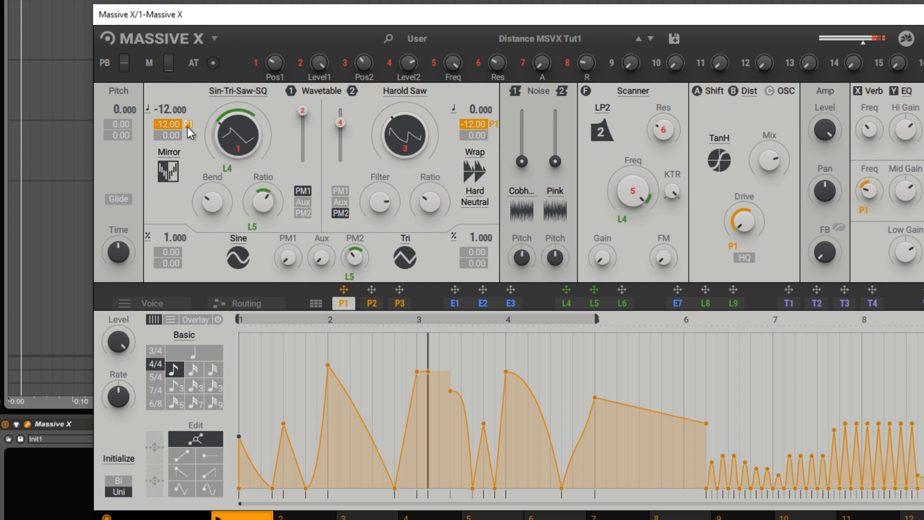
pyautogui.moveTo(190, 119); pyautogui.dragTo(189, 121)
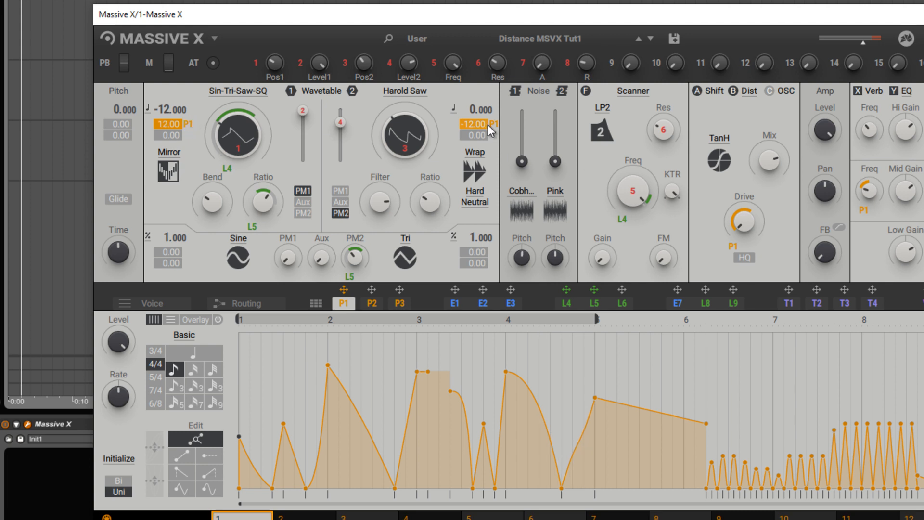
pyautogui.moveTo(498, 119); pyautogui.dragTo(500, 117)
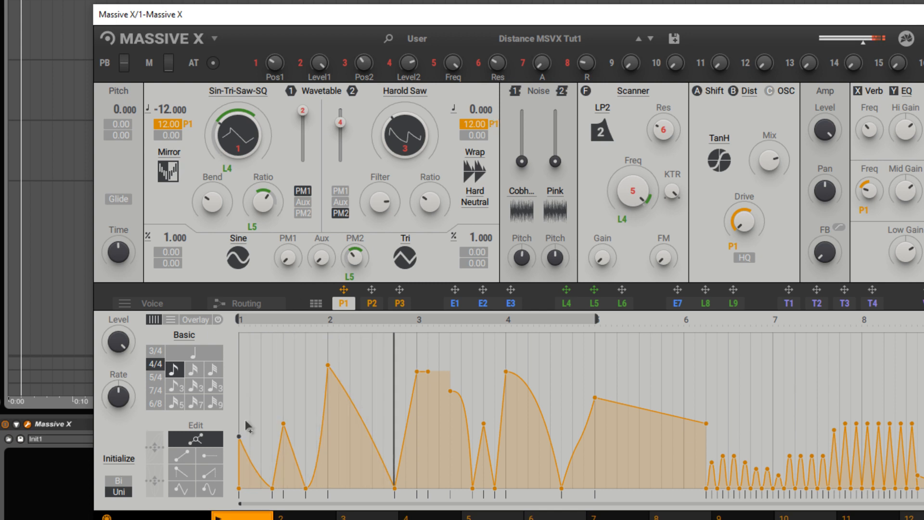
# Lower the P1 pattern's starting point and bar 2 peak, and lower the first bar 3 points into a level plateau
pyautogui.moveTo(239, 437); pyautogui.dragTo(241, 409)
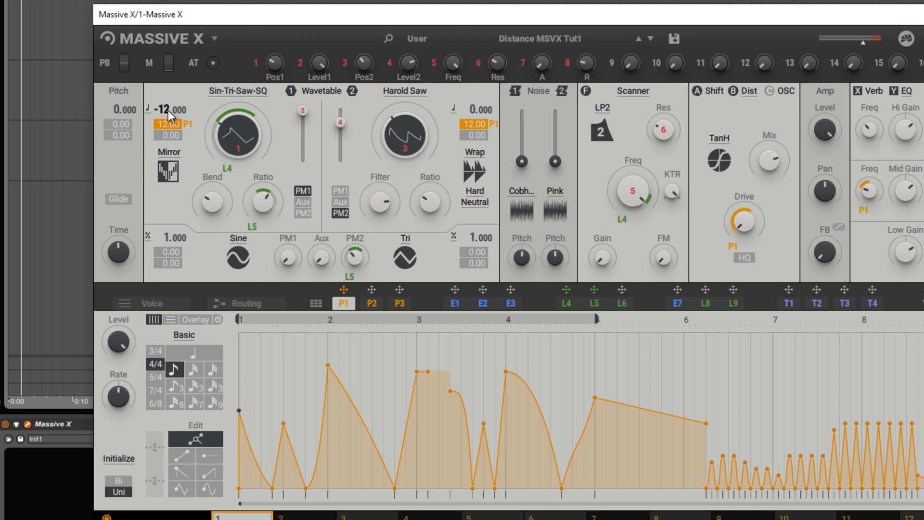
pyautogui.moveTo(240, 411); pyautogui.dragTo(241, 332)
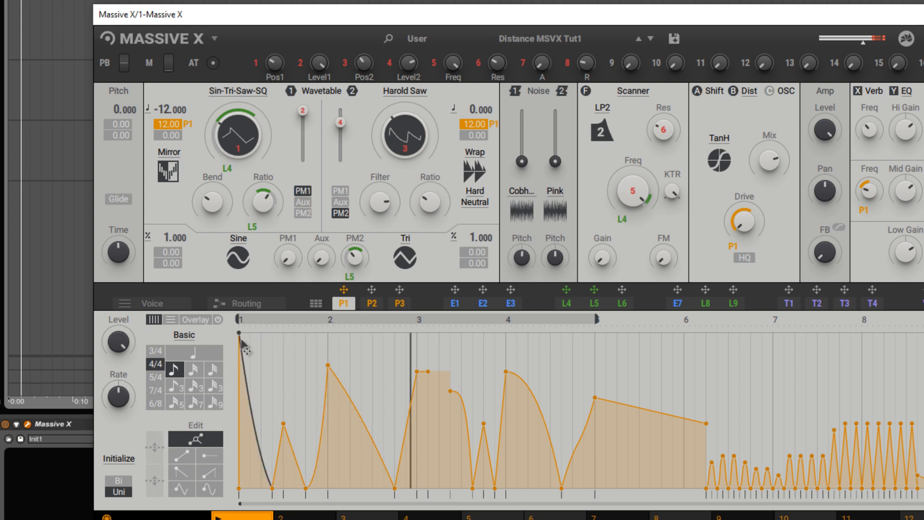
pyautogui.moveTo(240, 333); pyautogui.dragTo(238, 461)
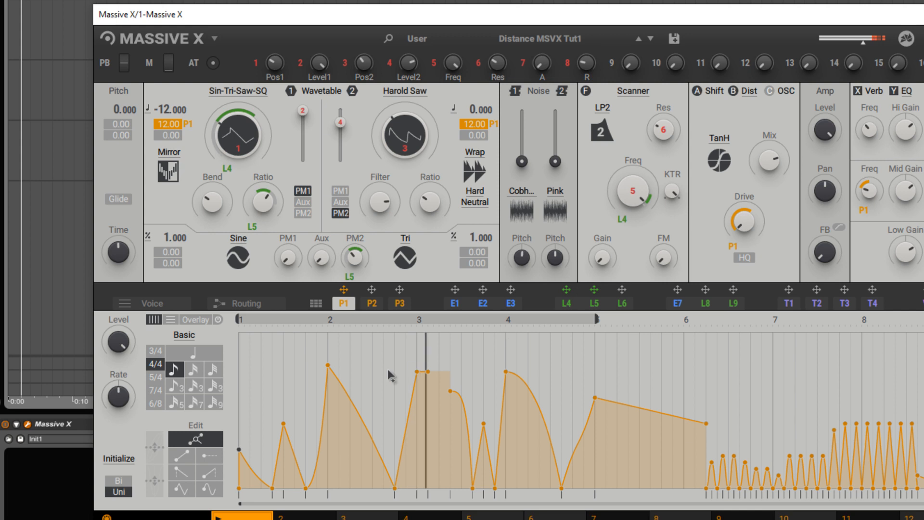
pyautogui.moveTo(328, 365); pyautogui.dragTo(328, 410)
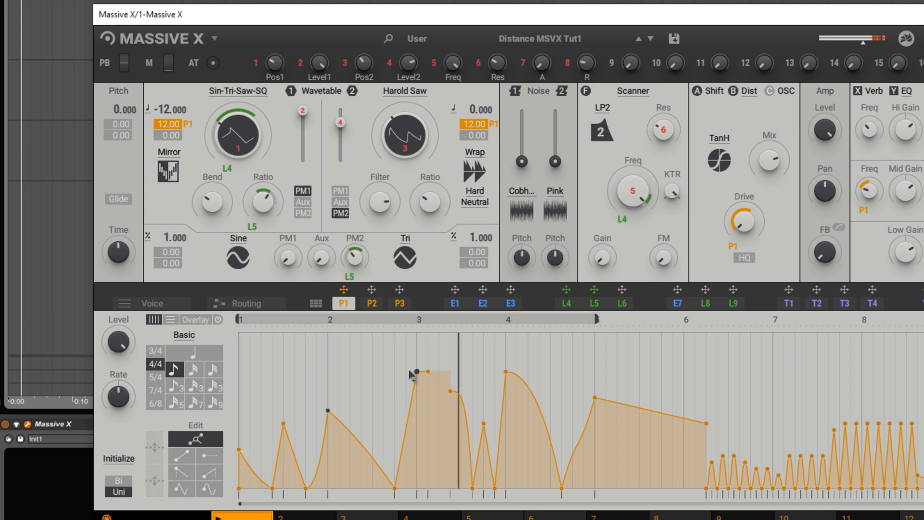
pyautogui.moveTo(416, 372); pyautogui.dragTo(413, 404)
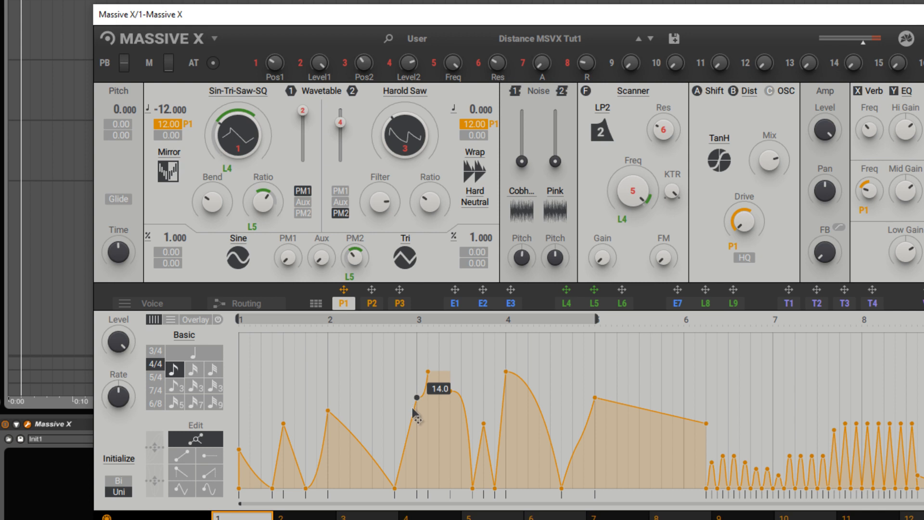
pyautogui.moveTo(413, 405)
pyautogui.mouseDown()
pyautogui.moveTo(427, 385)
pyautogui.moveTo(426, 398)
pyautogui.mouseUp()
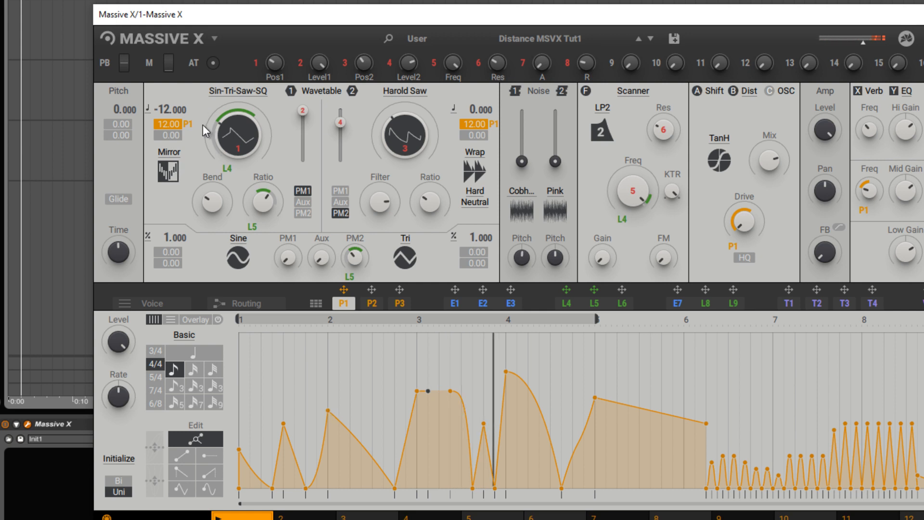
# Remove the P1 pitch modulation from both wavetable oscillators
pyautogui.rightClick(190, 125)
pyautogui.click(188, 140)
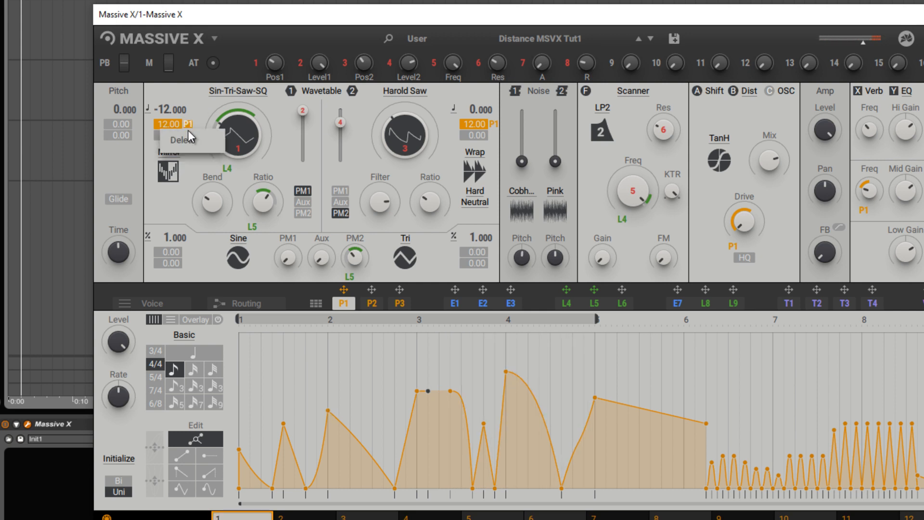
pyautogui.rightClick(493, 124)
pyautogui.click(497, 140)
# Save the preset over the existing "Distance MSVX Tut1"
pyautogui.press('space')
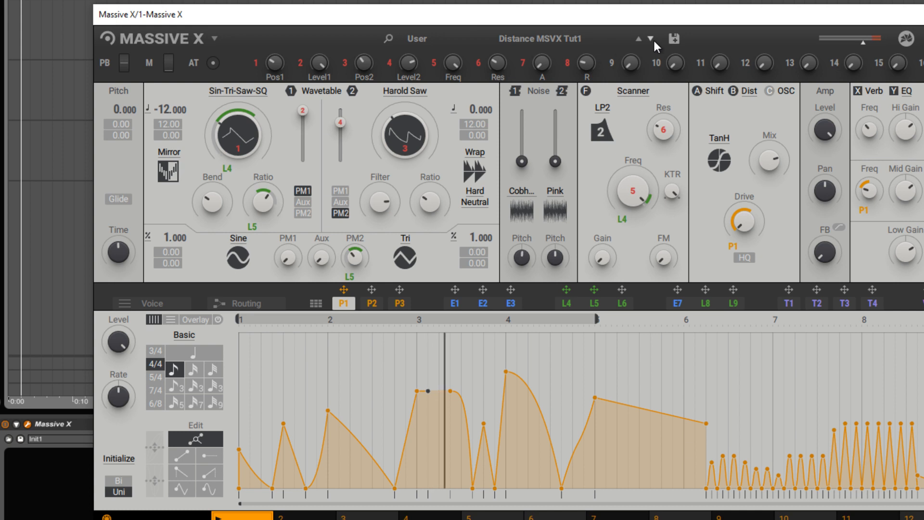
pyautogui.click(674, 38)
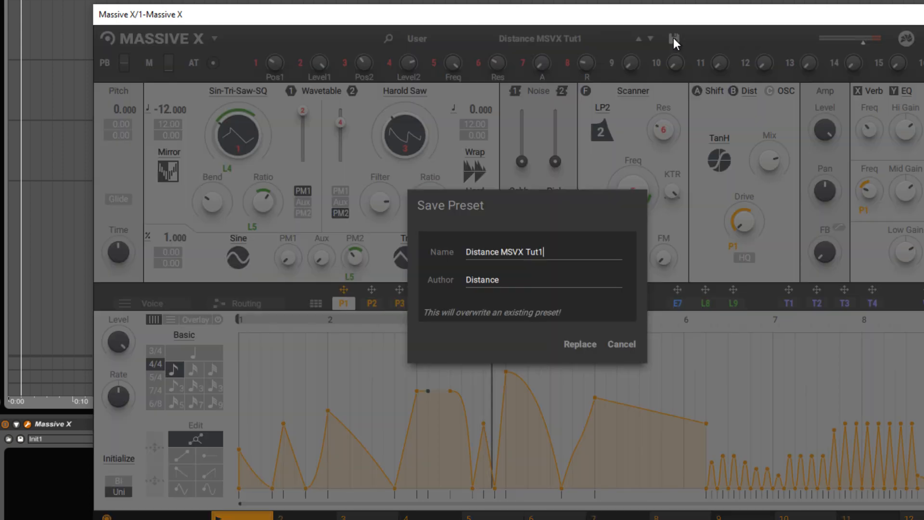
pyautogui.click(582, 345)
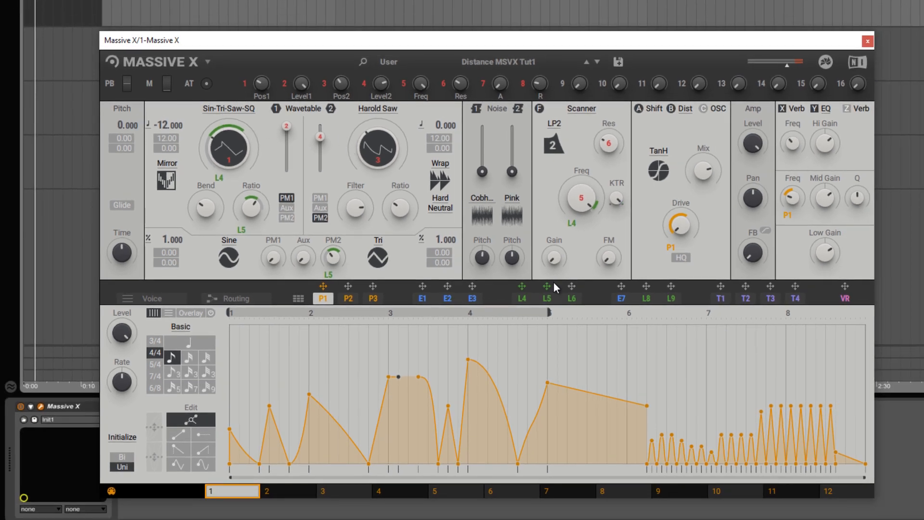
# Lower the Rate of the Modulator 4 Switcher LFO and adjust the Rate of Modulator 5
pyautogui.click(521, 299)
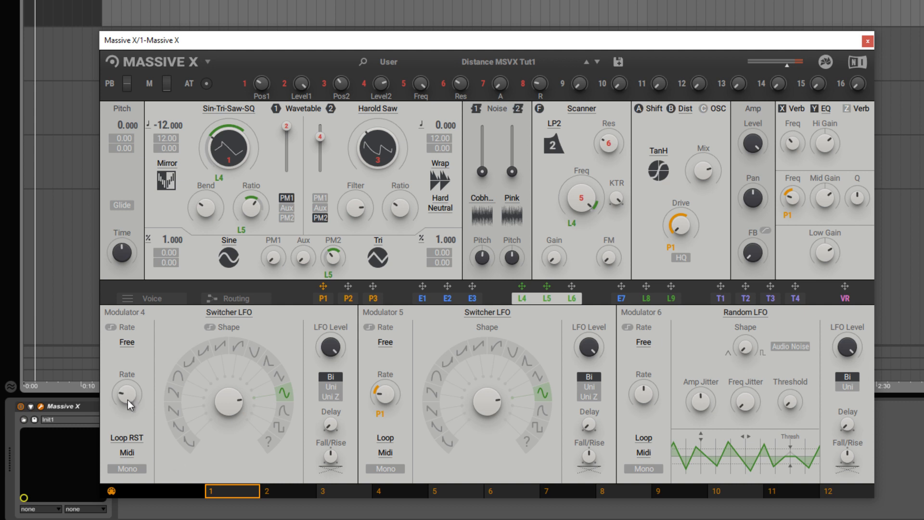
pyautogui.scroll(-2, 128, 400)
pyautogui.moveTo(391, 395); pyautogui.dragTo(391, 388)
# Load the Stereo Expander into effect slot Z, lower its Amount, raise its Time and switch it on
pyautogui.click(856, 108)
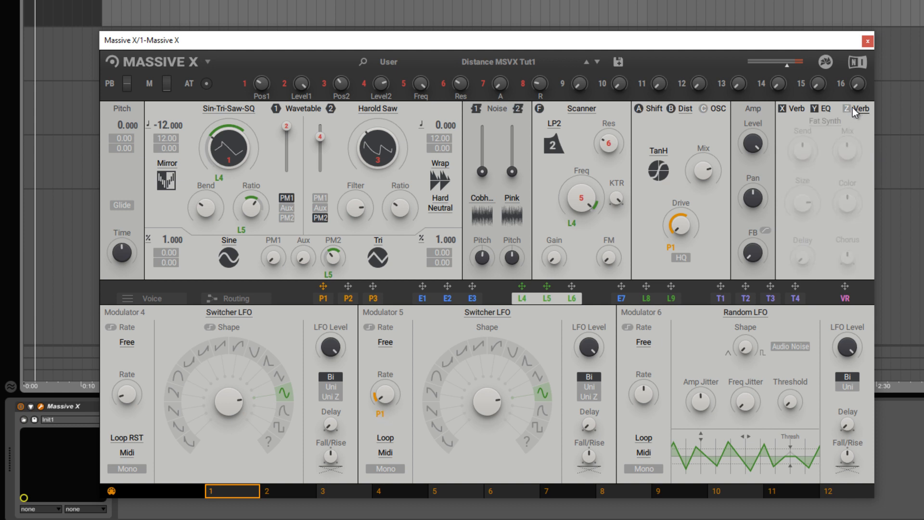
pyautogui.click(861, 109)
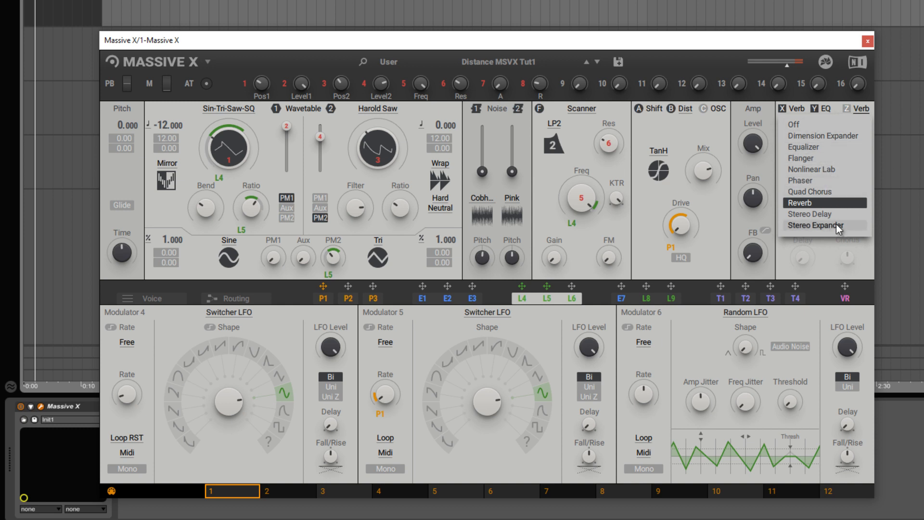
pyautogui.click(819, 226)
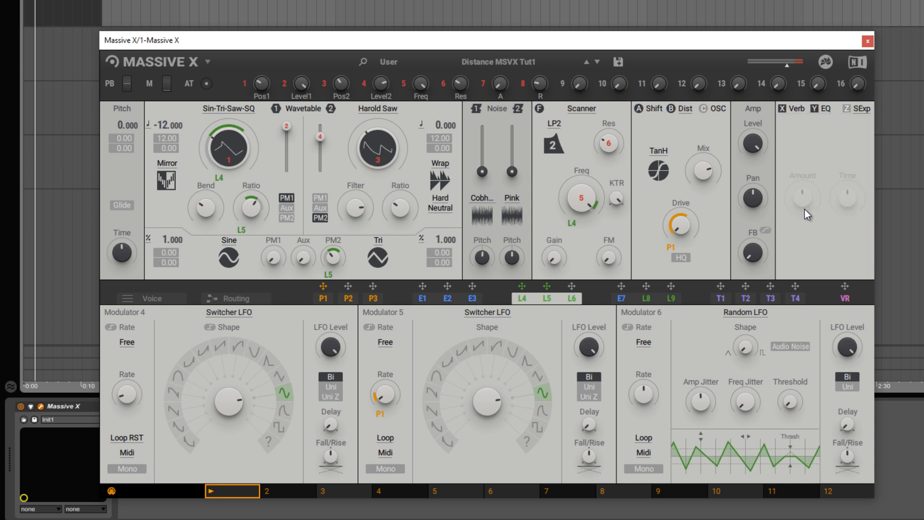
pyautogui.click(846, 108)
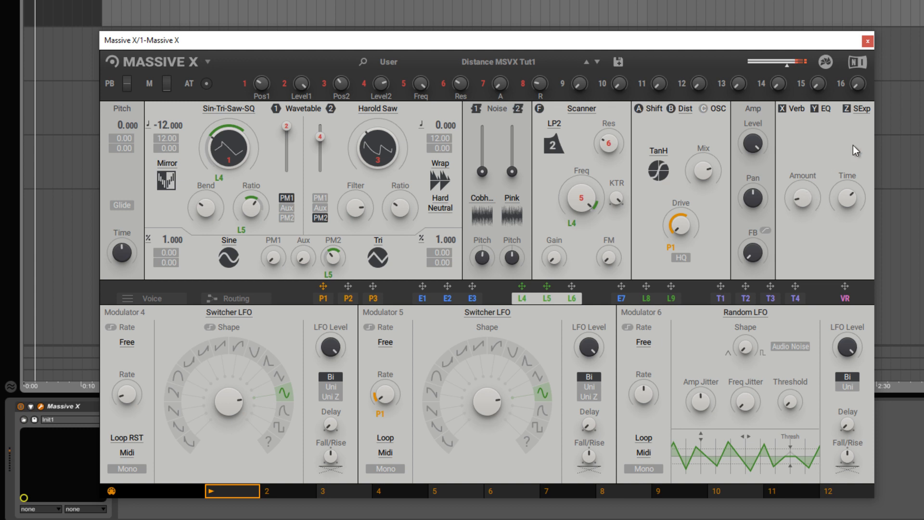
pyautogui.click(847, 109)
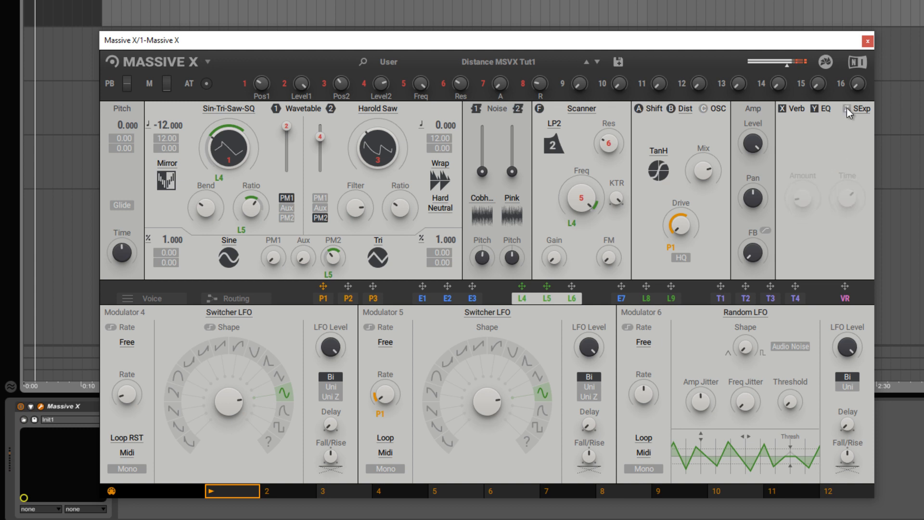
pyautogui.click(847, 108)
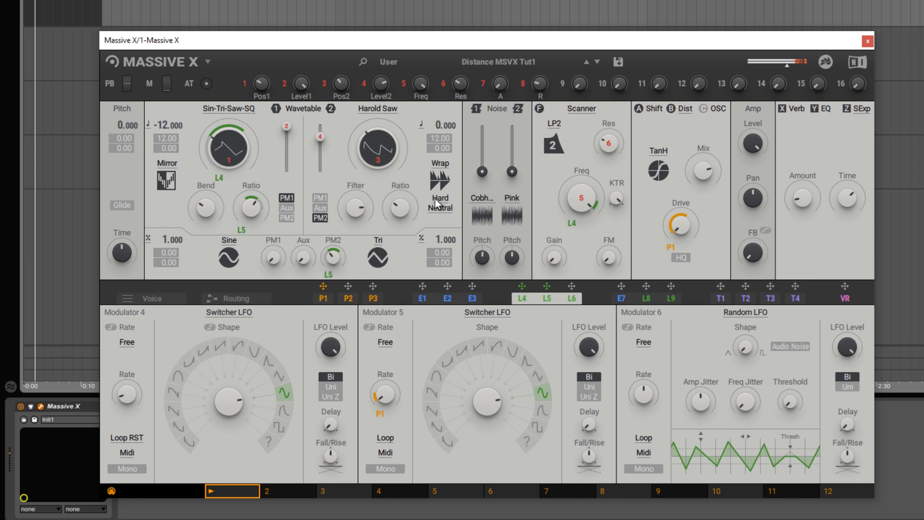
# Raise the P1 pattern's first point, remove the small peak and low point after it, and bend the decay into a concave curve
pyautogui.click(324, 298)
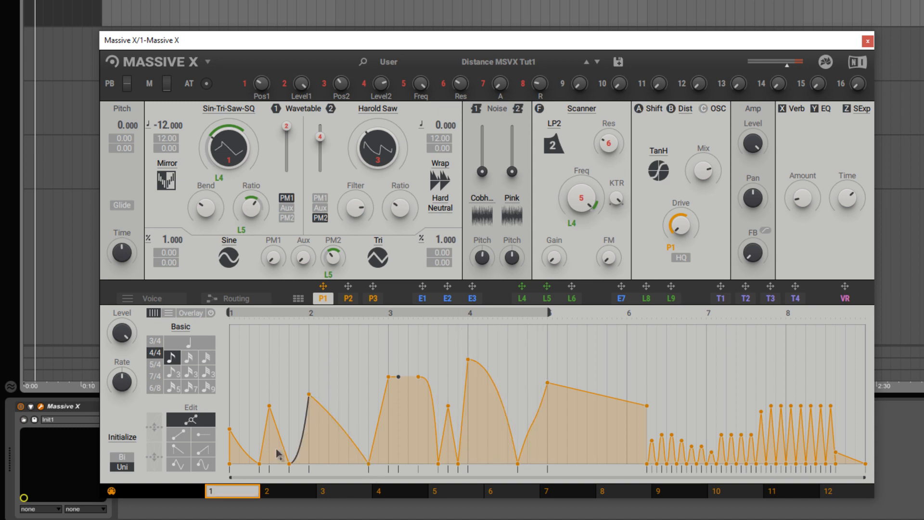
pyautogui.doubleClick(269, 406)
pyautogui.moveTo(231, 418); pyautogui.dragTo(233, 372)
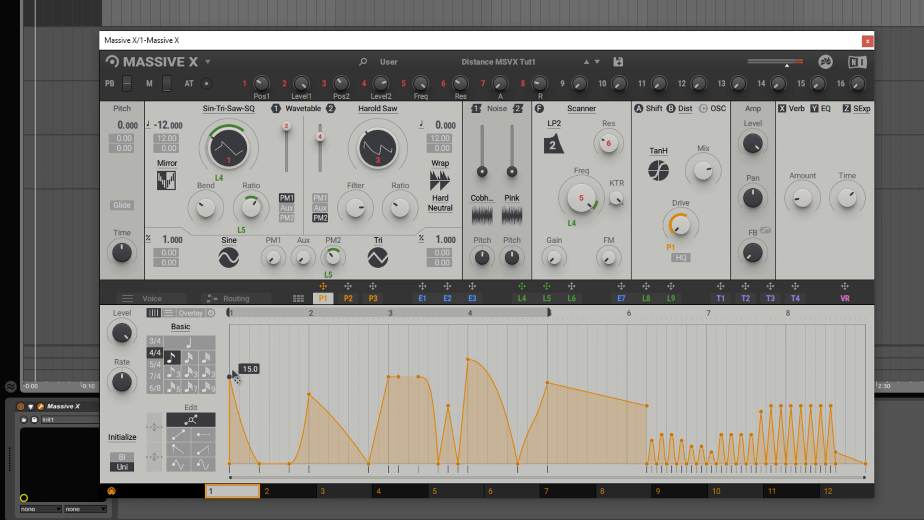
pyautogui.moveTo(273, 460); pyautogui.dragTo(265, 427)
pyautogui.doubleClick(269, 418)
pyautogui.press('space')
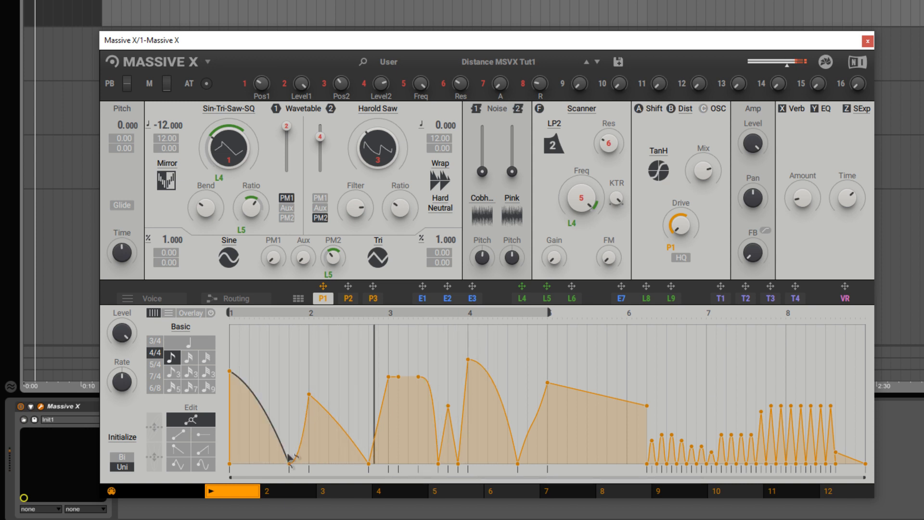
pyautogui.moveTo(289, 458); pyautogui.dragTo(263, 422)
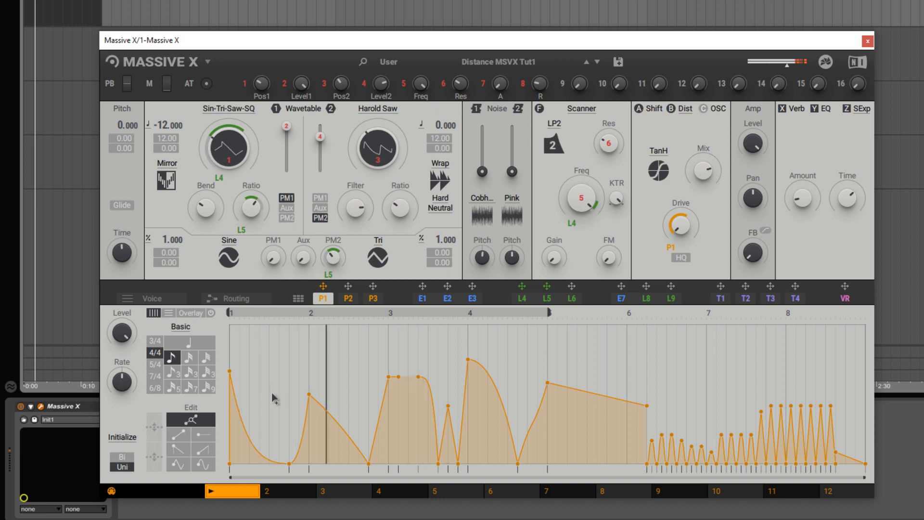
# Add a low point and a second peak within bar 1 of the P1 pattern, raising the peak to the starting point's height
pyautogui.doubleClick(269, 394)
pyautogui.moveTo(248, 393); pyautogui.dragTo(245, 435)
pyautogui.doubleClick(250, 454)
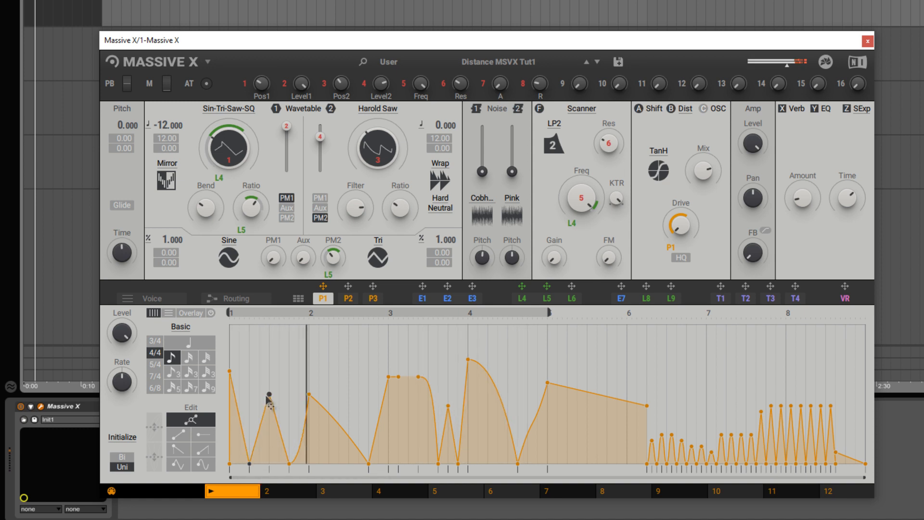
pyautogui.moveTo(269, 394); pyautogui.dragTo(269, 371)
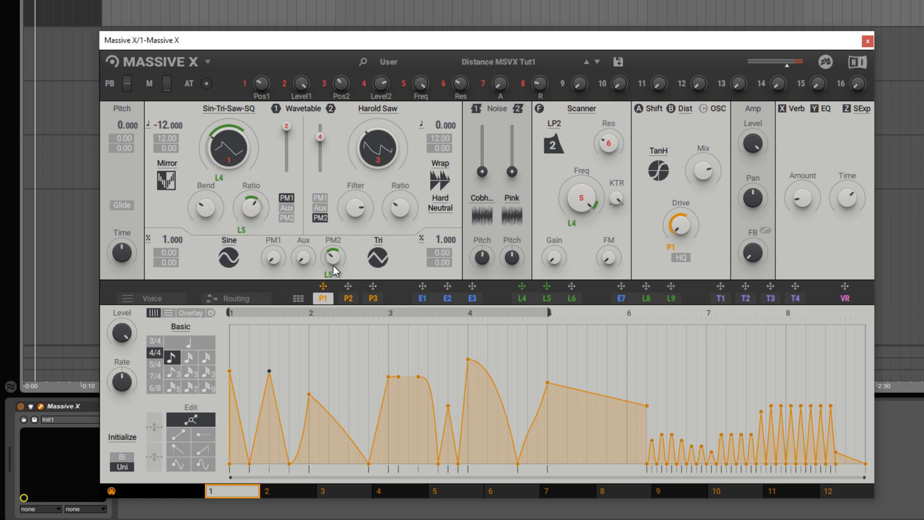
# Lower the PM2 level and save the preset as "Distance MSVX Tut2"
pyautogui.moveTo(334, 257); pyautogui.dragTo(334, 262)
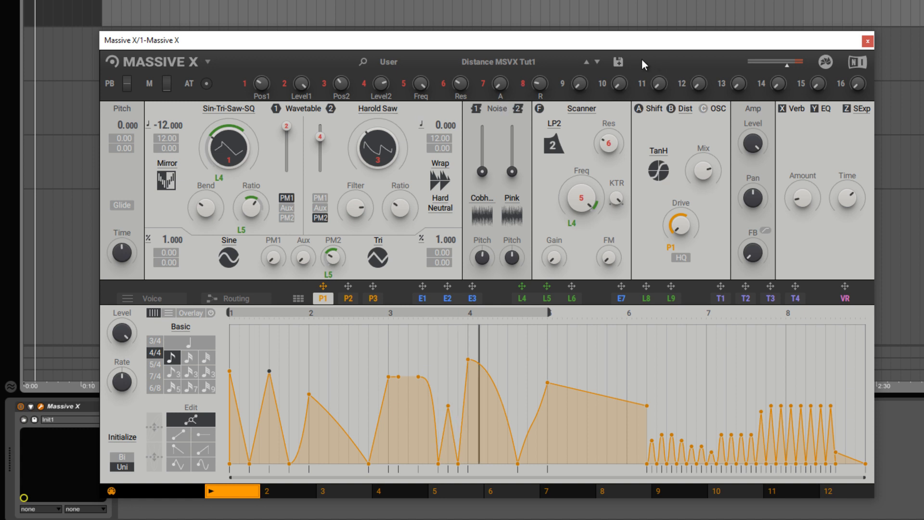
pyautogui.click(618, 61)
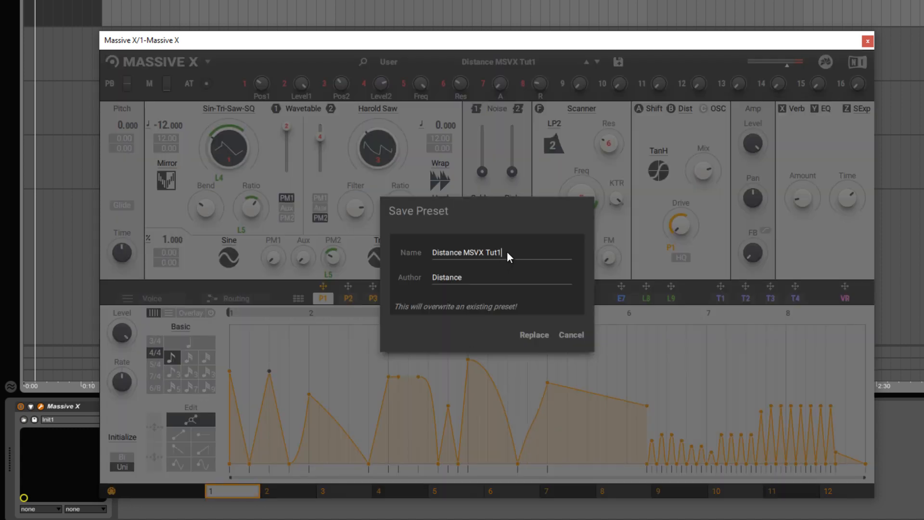
pyautogui.press('BackSpace')
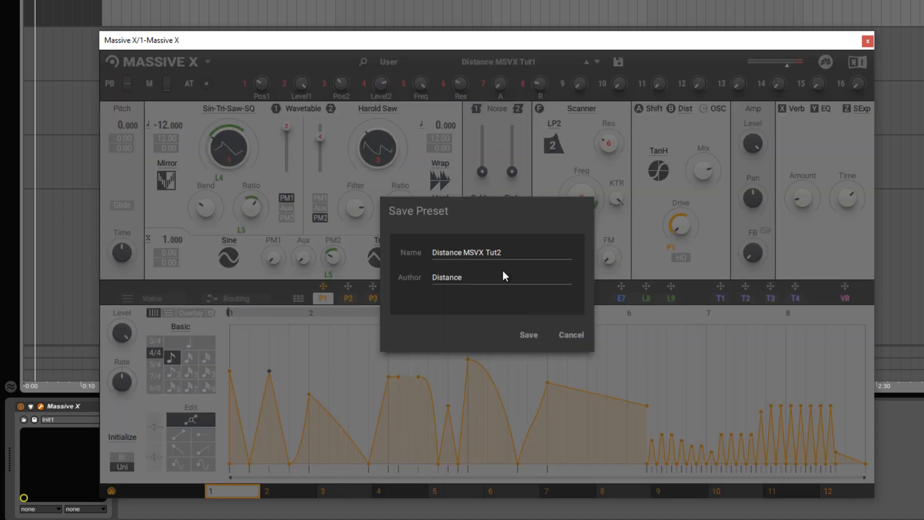
pyautogui.click(526, 334)
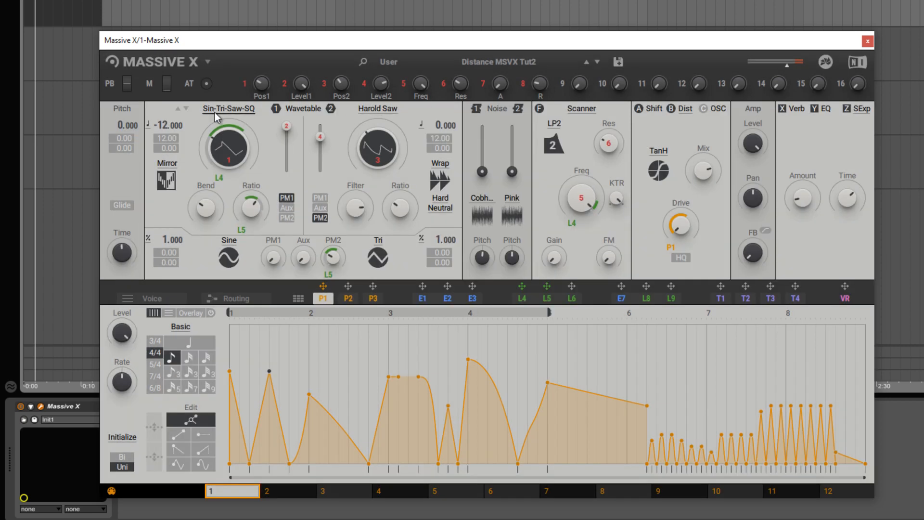
# Switch oscillator 1 to the Sin-Tri-SQ-Saw wavetable and save the preset as "Distance MSVX Tut3"
pyautogui.click(187, 108)
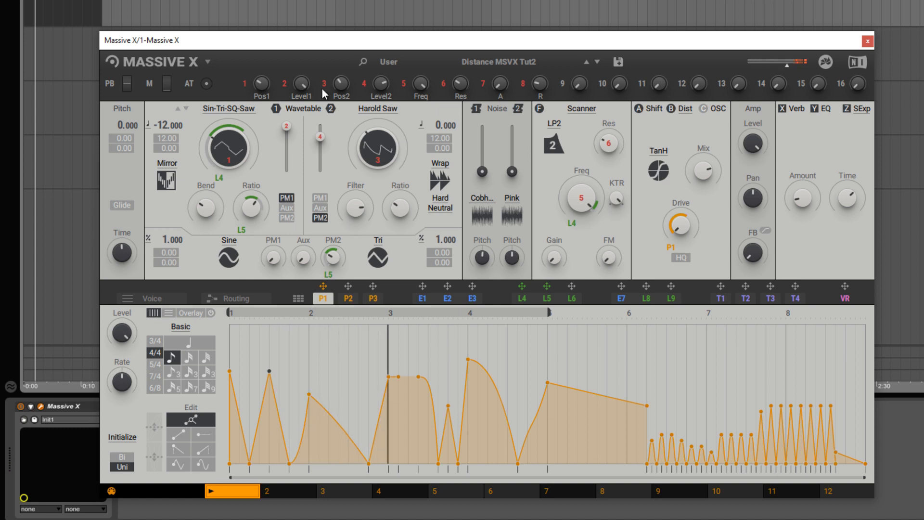
pyautogui.click(619, 60)
pyautogui.click(507, 253)
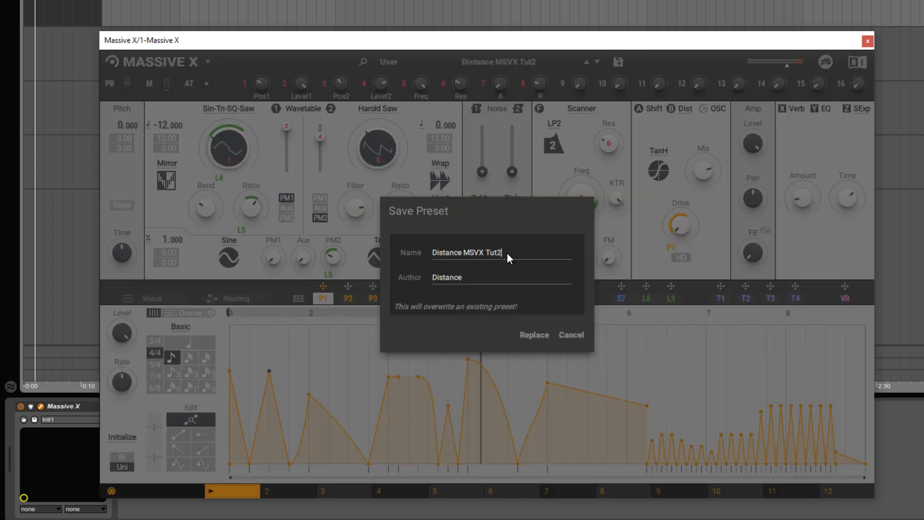
pyautogui.press('BackSpace')
pyautogui.write('3')
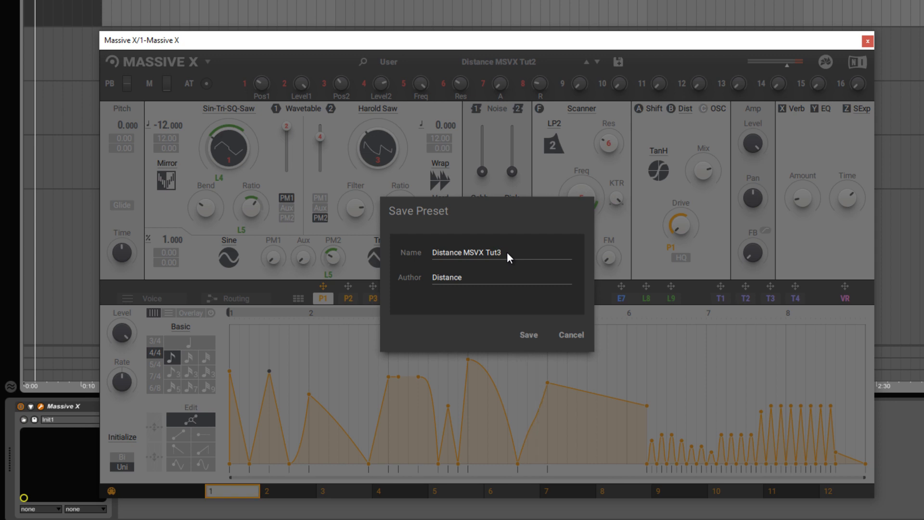
pyautogui.click(529, 336)
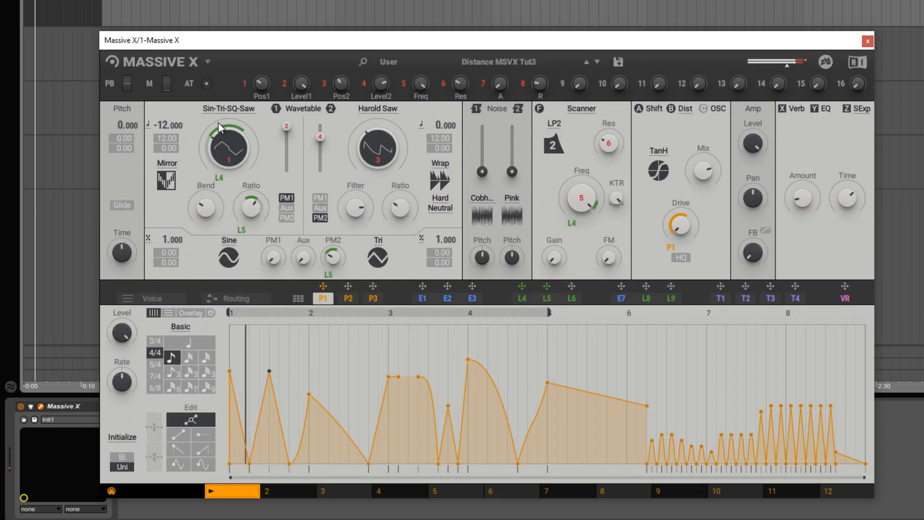
# Switch oscillator 2 to the SQ-Sin-Saw wavetable and modulate its wavetable position with P1
pyautogui.click(429, 109)
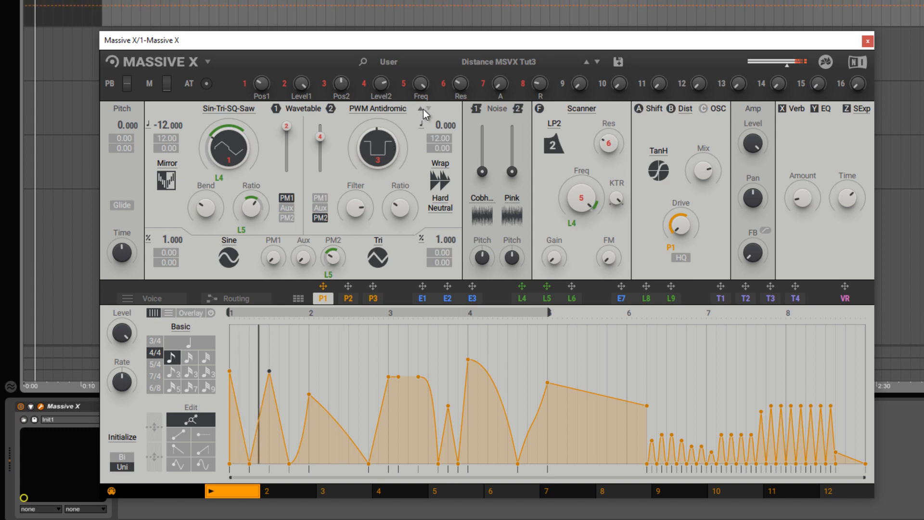
pyautogui.click(429, 107)
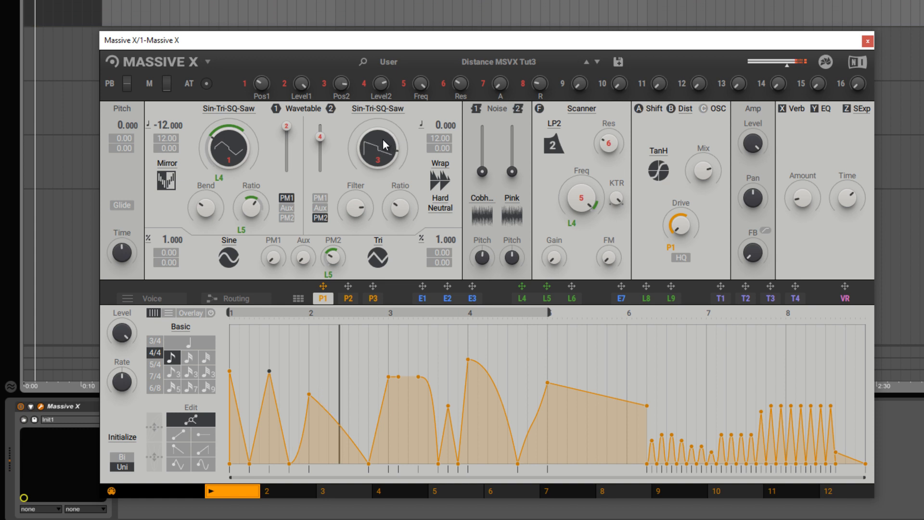
pyautogui.click(426, 108)
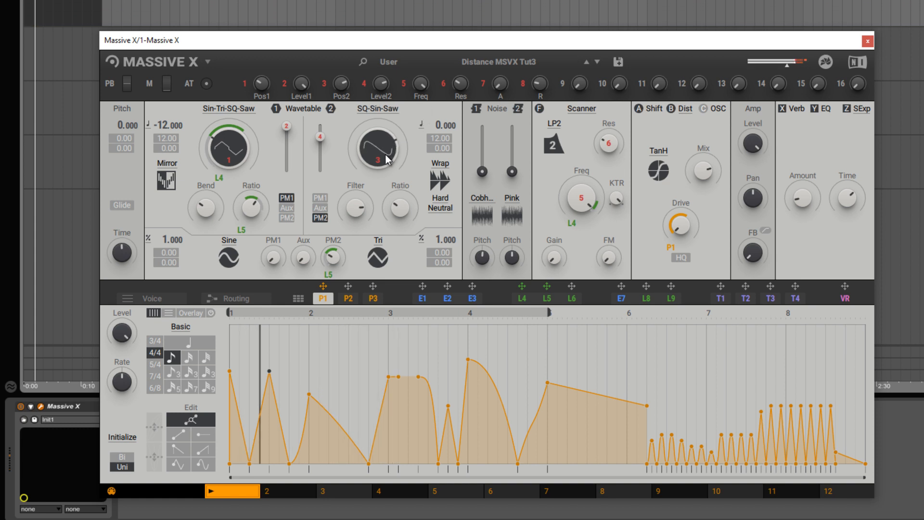
pyautogui.moveTo(323, 286); pyautogui.dragTo(368, 184)
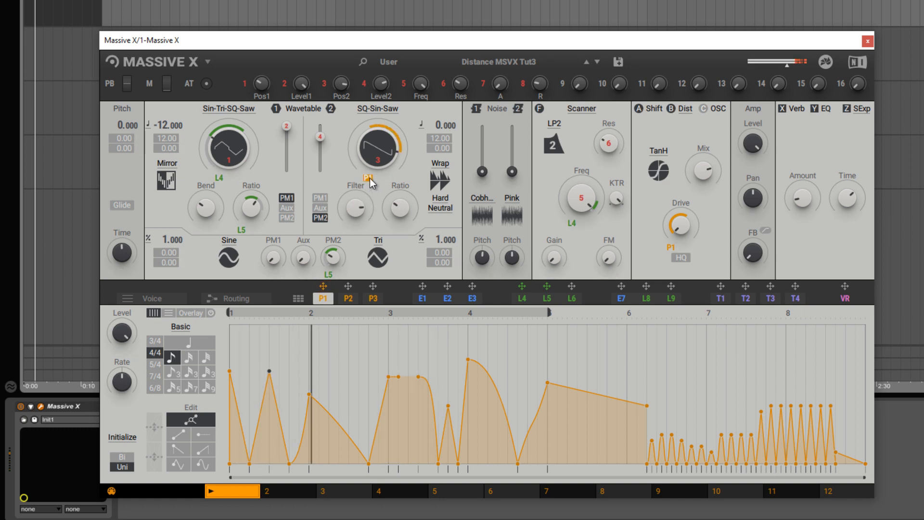
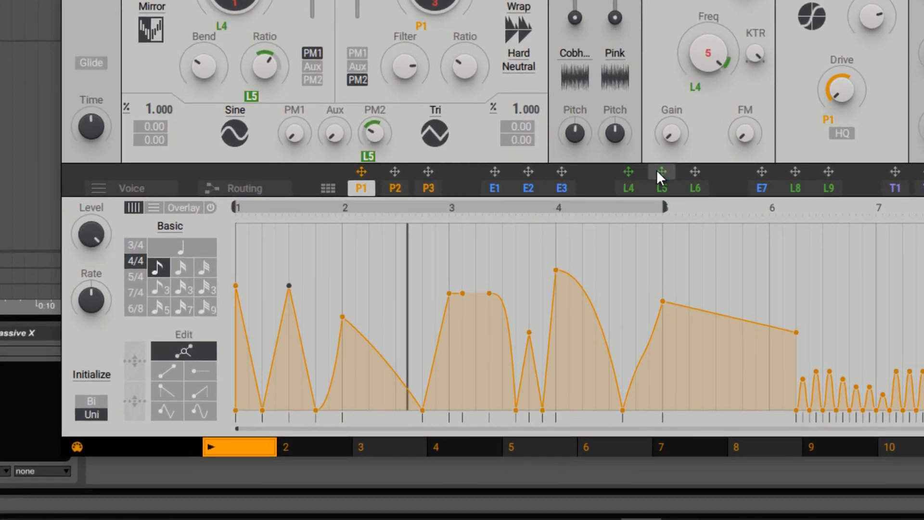
# Set Modulator 5's loop mode to Loop RST and increase the L4 modulation depth on the Scanner filter's Freq
pyautogui.click(560, 287)
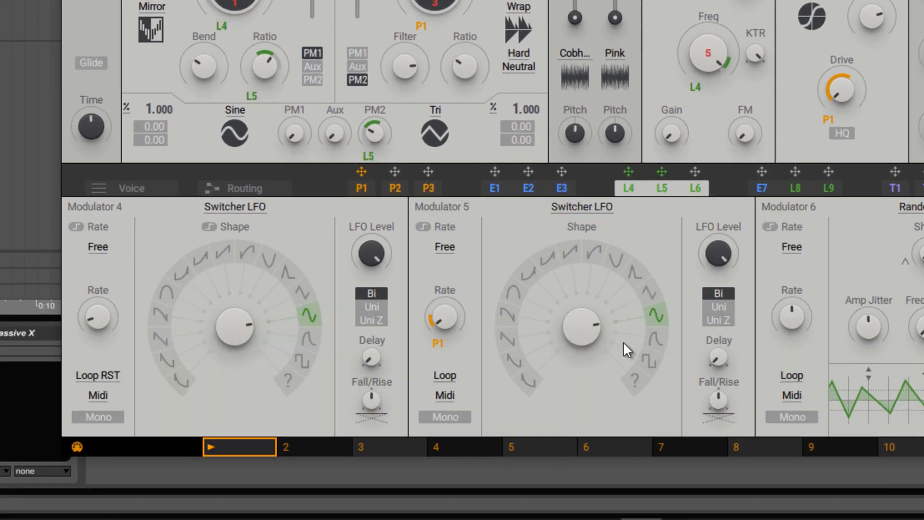
pyautogui.click(445, 376)
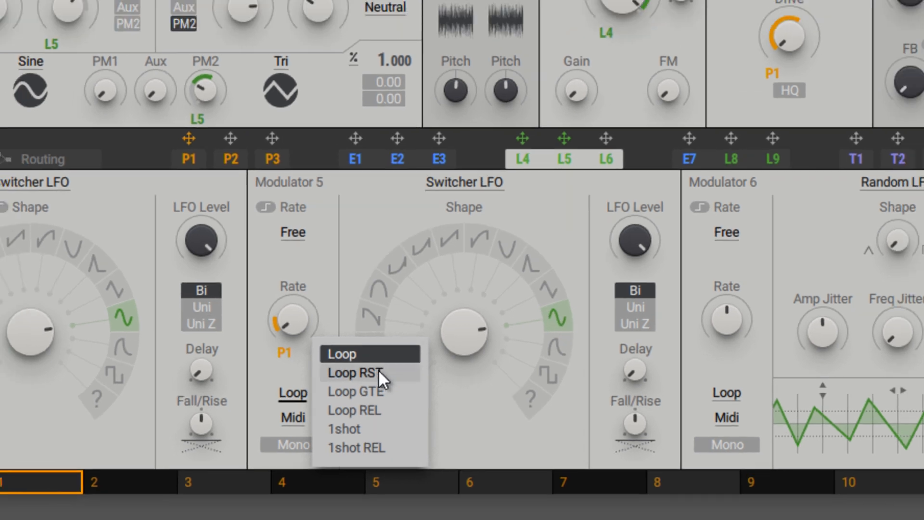
pyautogui.click(347, 358)
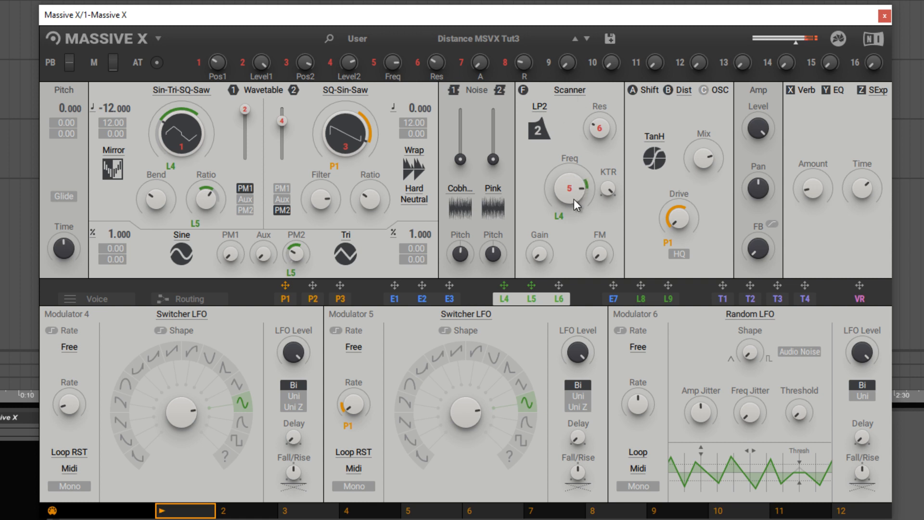
pyautogui.moveTo(562, 212)
pyautogui.mouseDown()
pyautogui.moveTo(564, 201)
pyautogui.moveTo(560, 209)
pyautogui.mouseUp()
pyautogui.moveTo(474, 20); pyautogui.dragTo(523, 10)
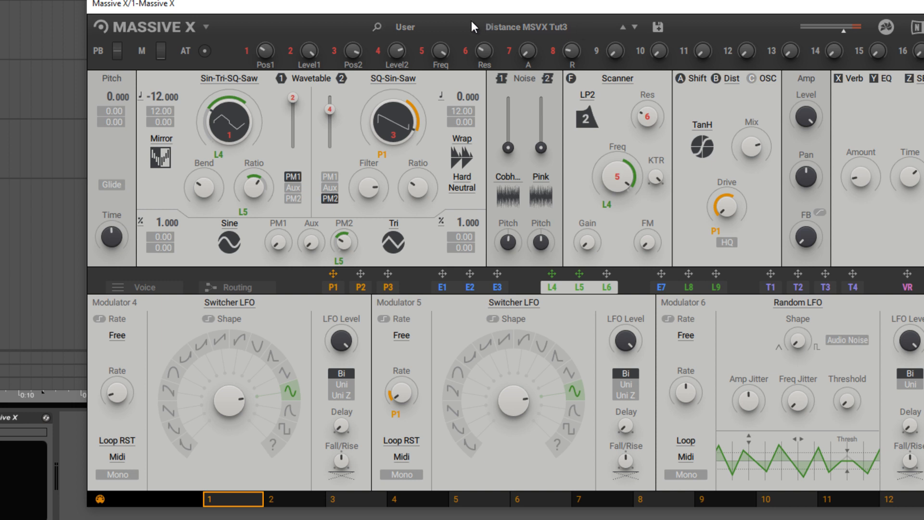
# Audition the user presets DMSVX_CHALLENGES, DMSVX1 _Serenity and DMSVX1_ Dalek
pyautogui.click(566, 30)
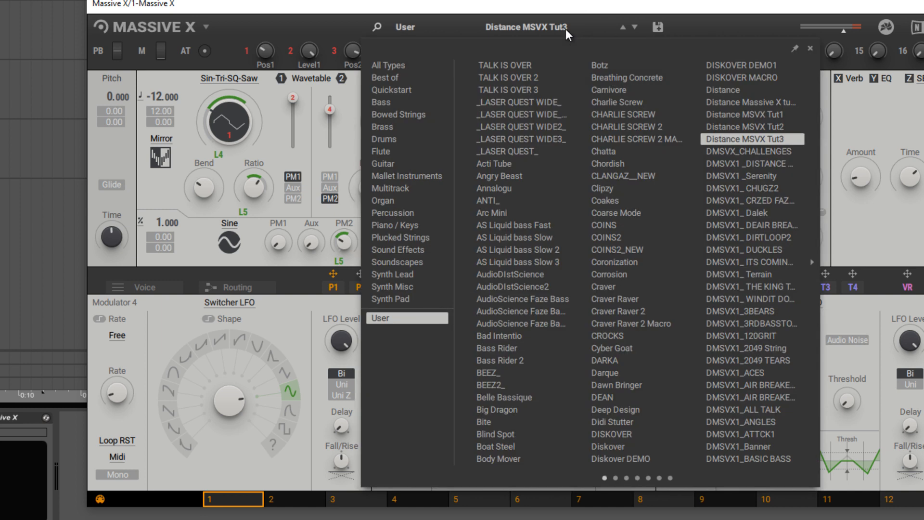
pyautogui.click(748, 152)
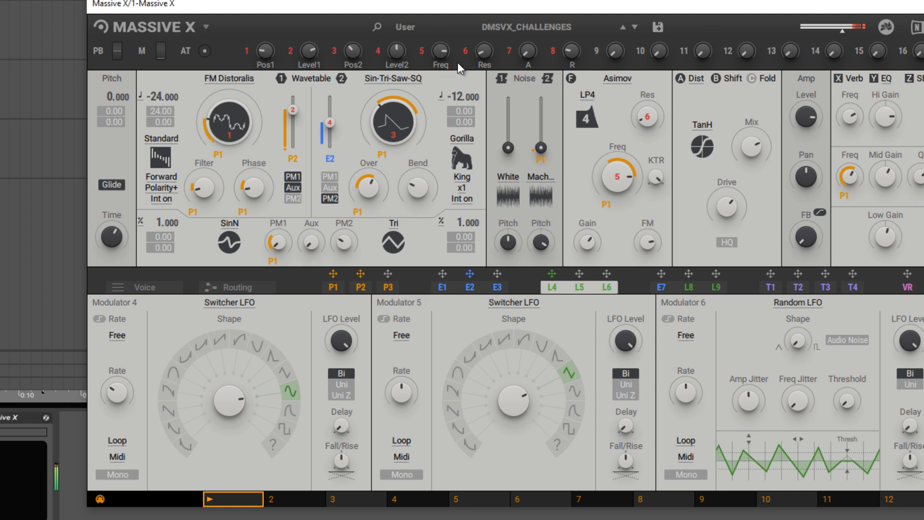
pyautogui.click(542, 29)
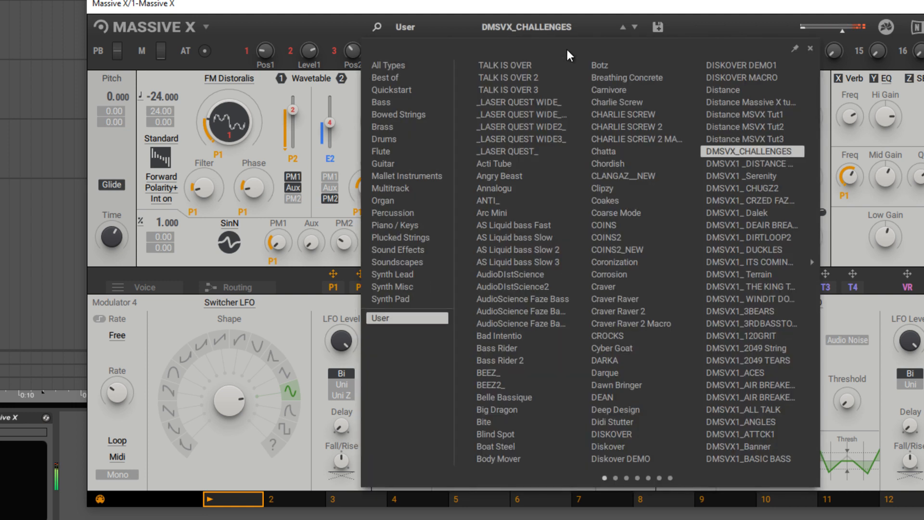
pyautogui.doubleClick(765, 177)
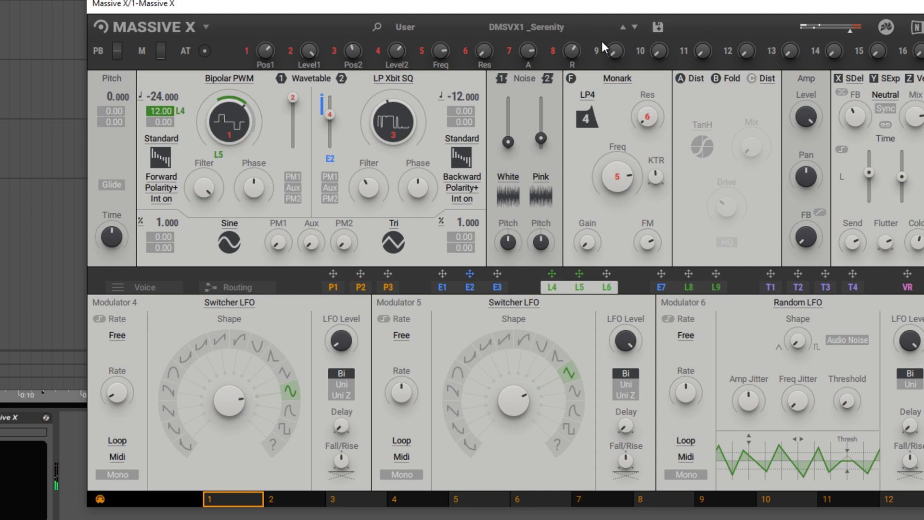
pyautogui.click(589, 26)
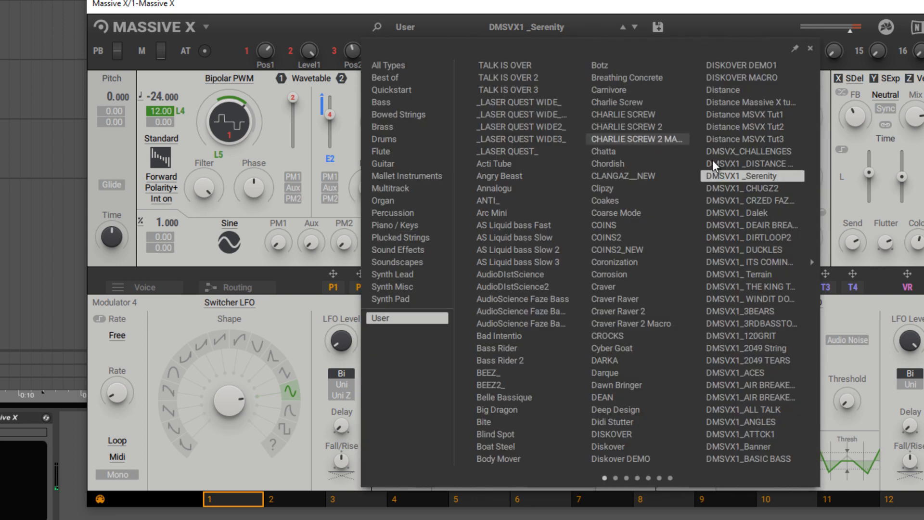
pyautogui.click(764, 213)
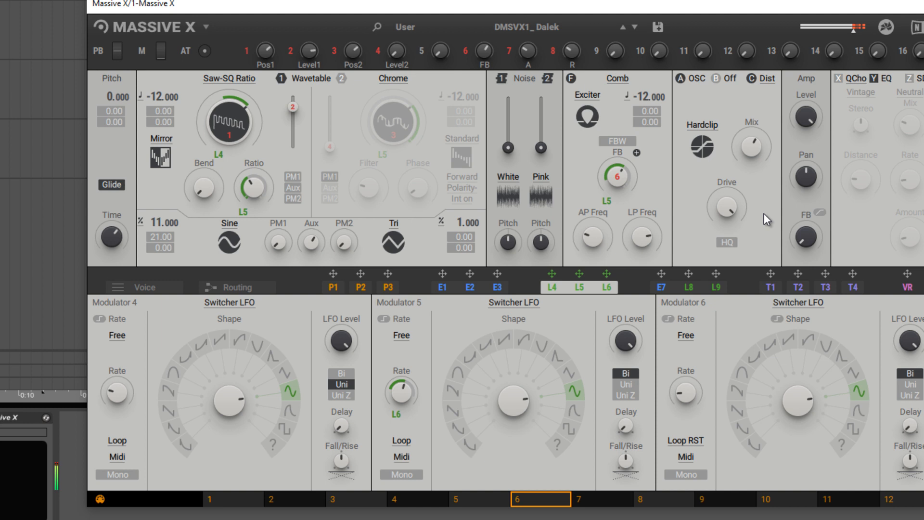
# Audition the user presets DMSVX1_ THE KING TUB SUB, DMSVX1_AIR BREAKER3 and DMSVX1_ANGLES
pyautogui.click(562, 28)
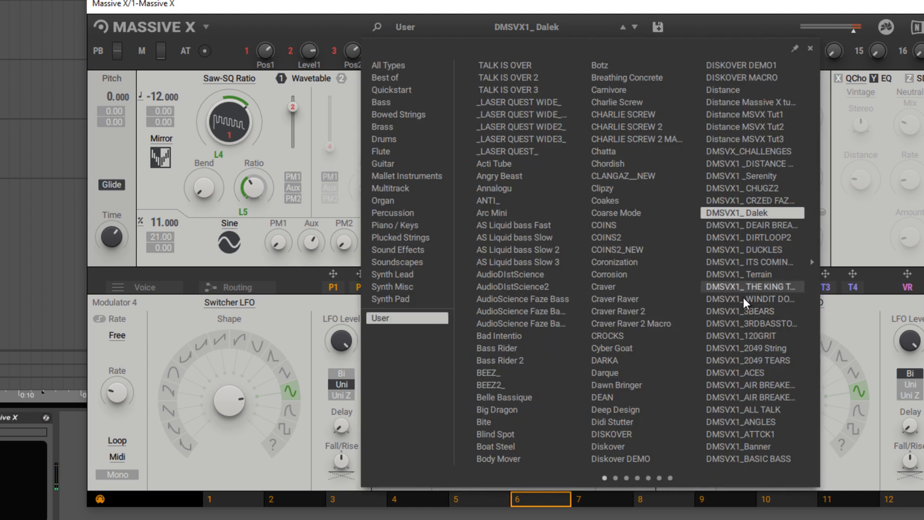
pyautogui.click(759, 286)
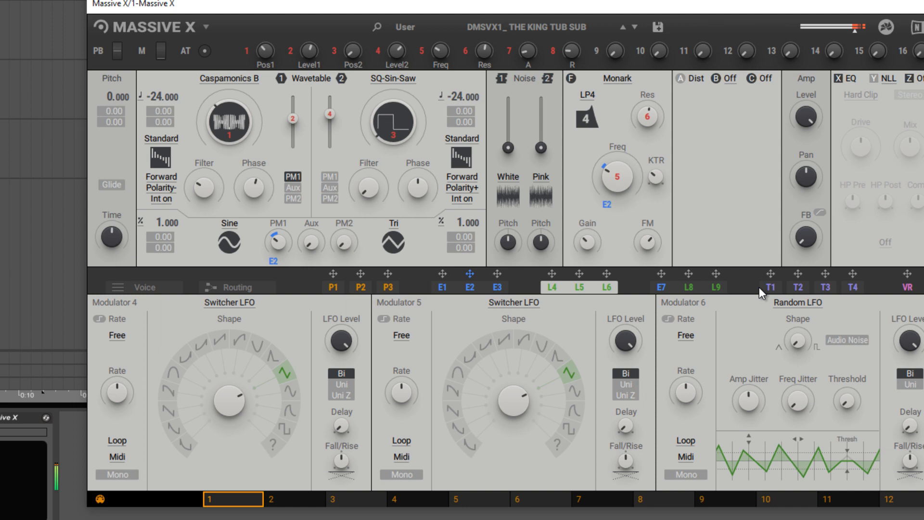
pyautogui.click(570, 30)
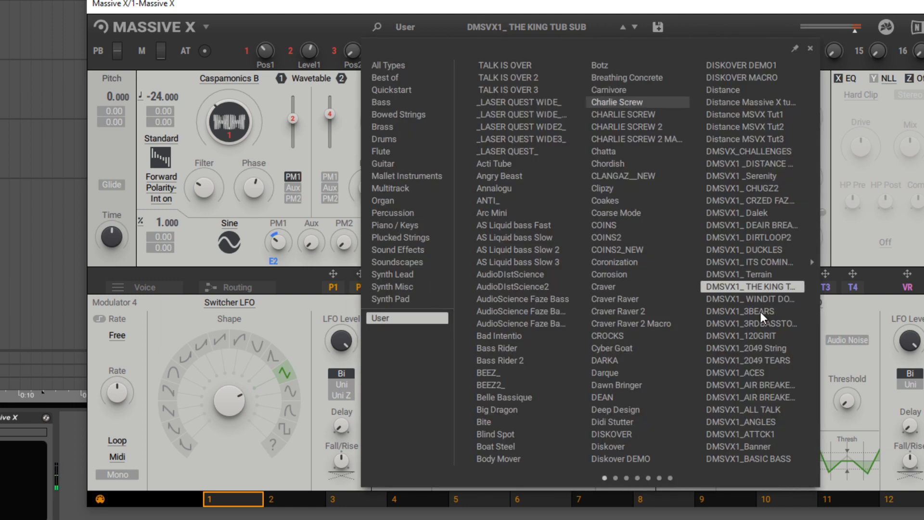
pyautogui.doubleClick(780, 398)
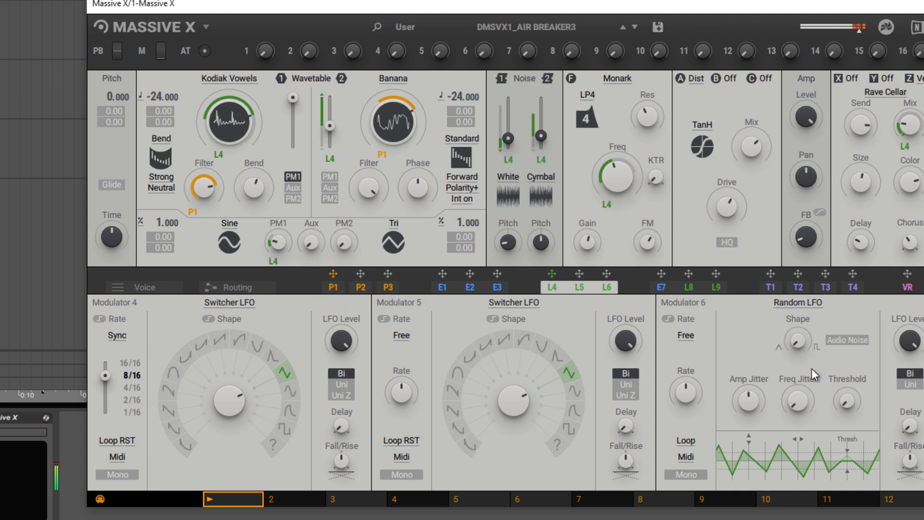
pyautogui.click(542, 26)
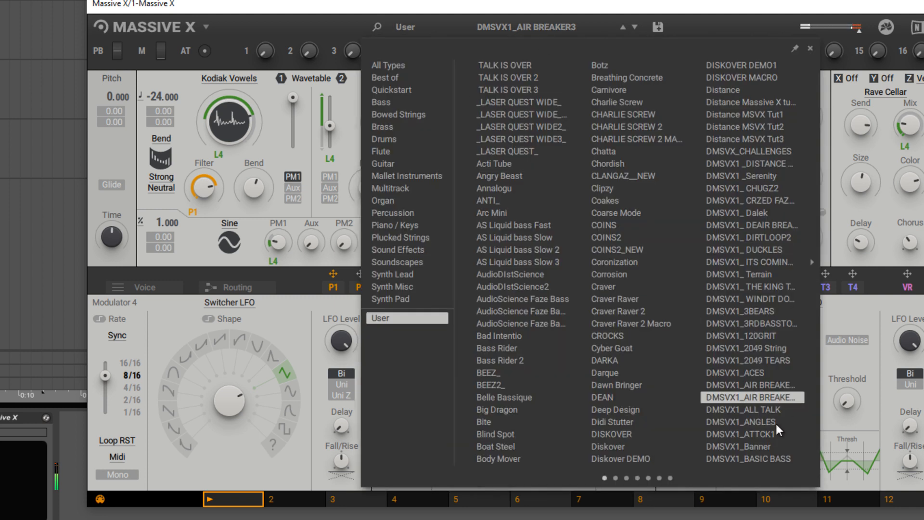
pyautogui.doubleClick(756, 424)
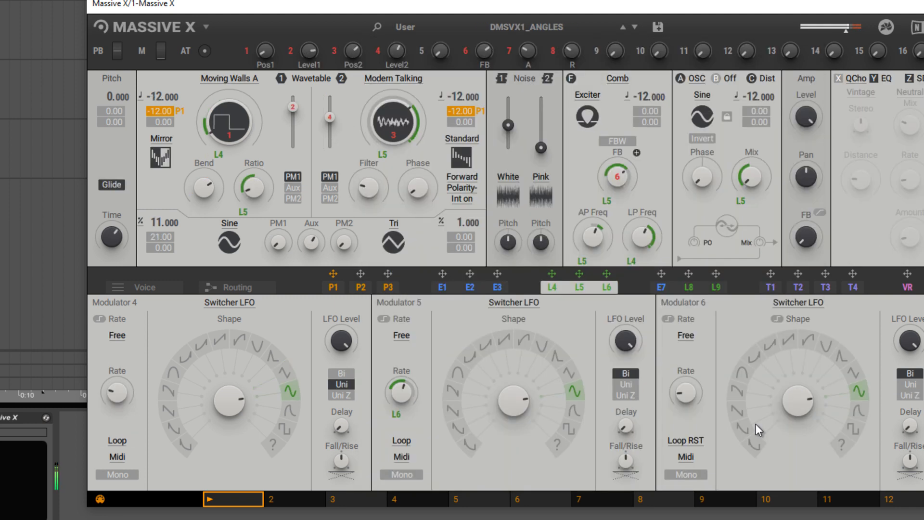